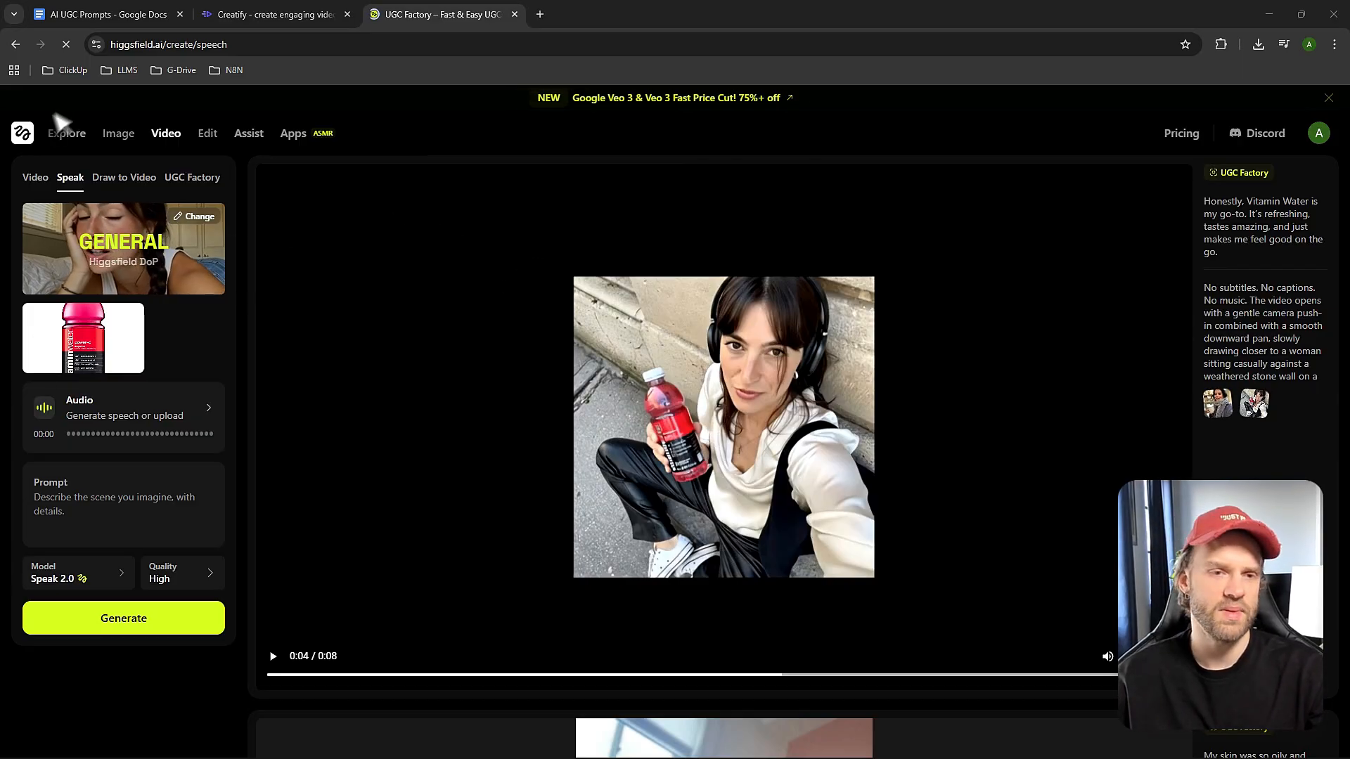
# Go to the Higgsfield Soul section of the Explore page and view the Amalfi Summer café image with its prompt.
pyautogui.click(62, 140)
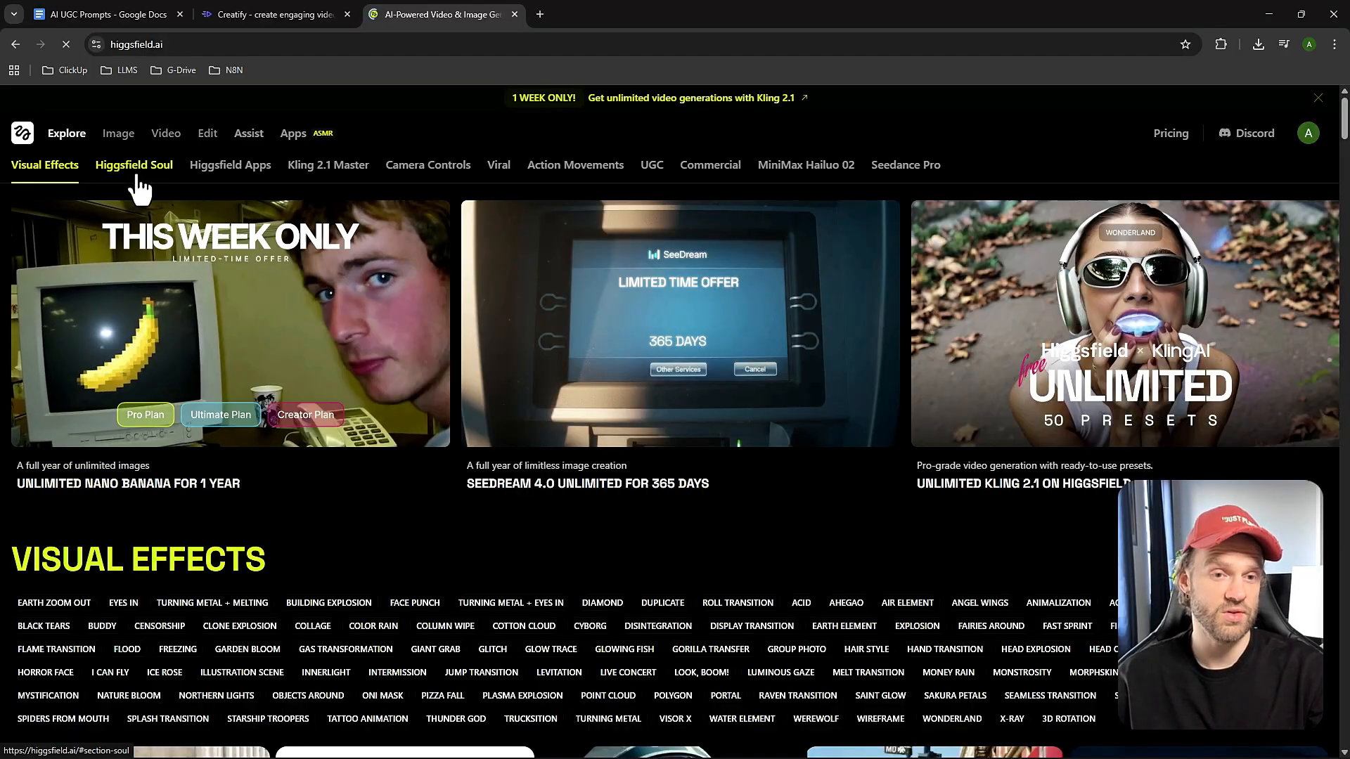
pyautogui.click(138, 178)
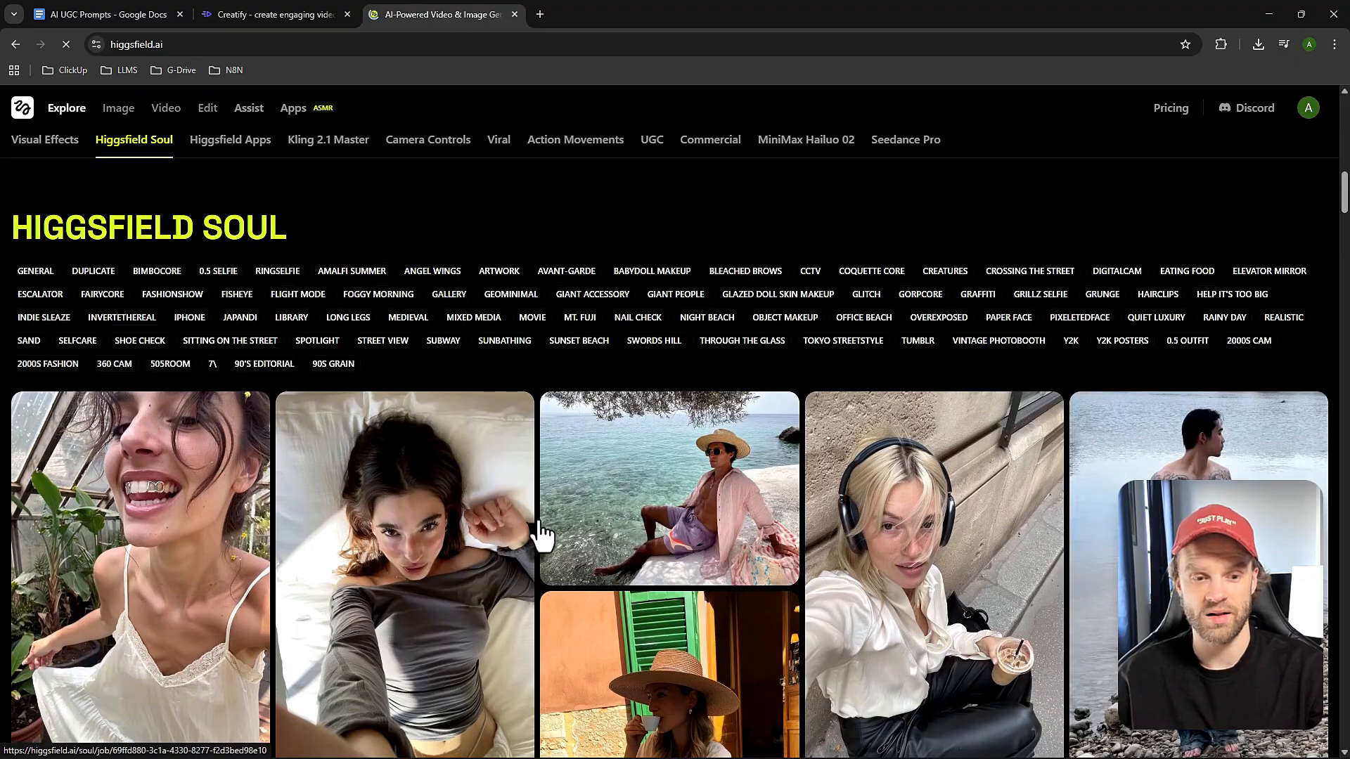
pyautogui.scroll(-1, 538, 524)
pyautogui.scroll(-1, 538, 530)
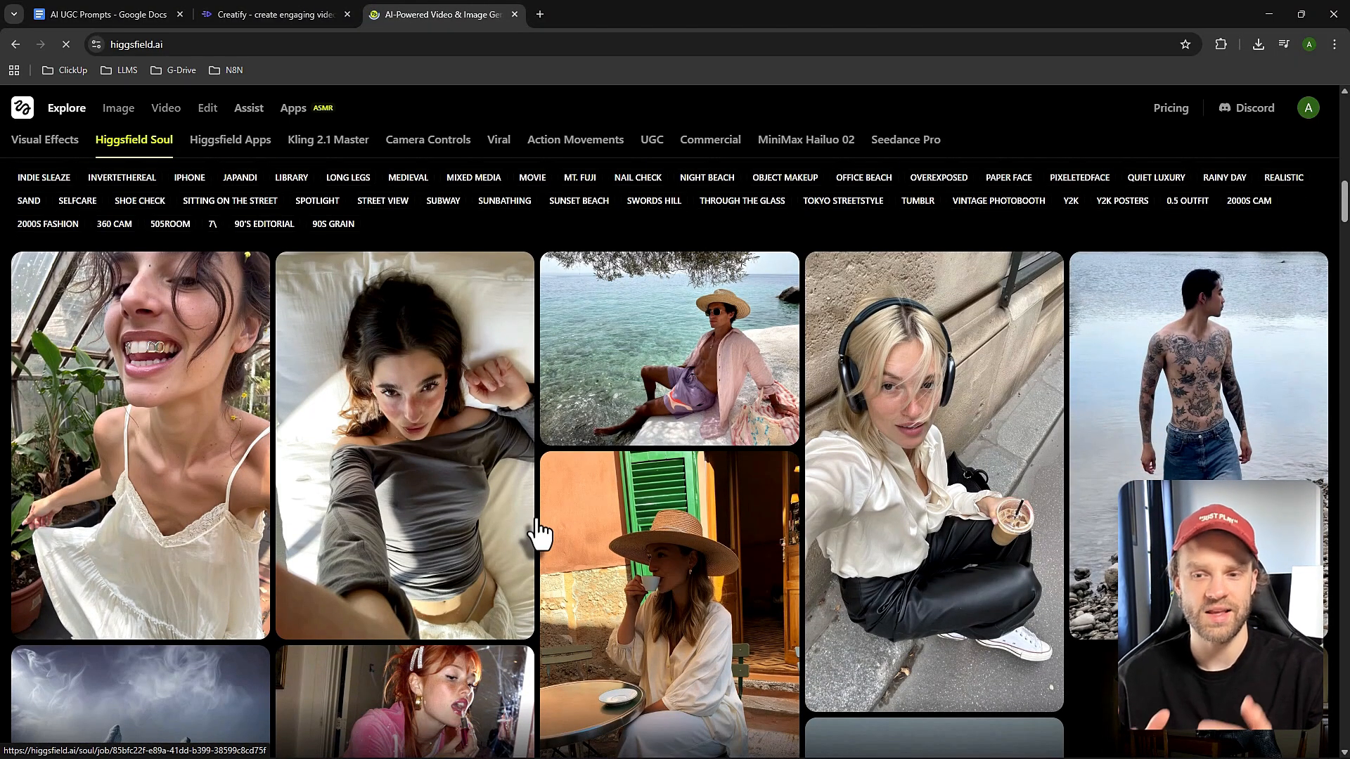
pyautogui.scroll(-2, 538, 534)
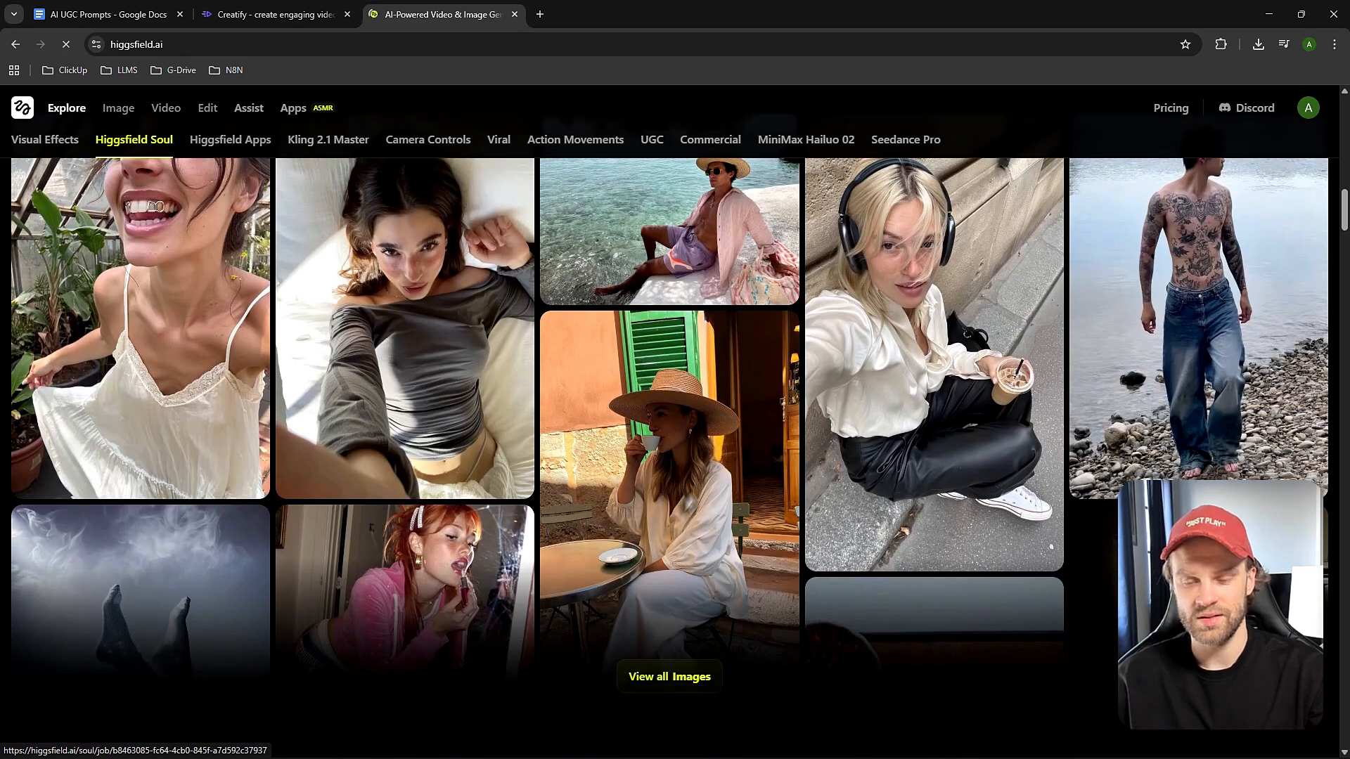
pyautogui.click(693, 500)
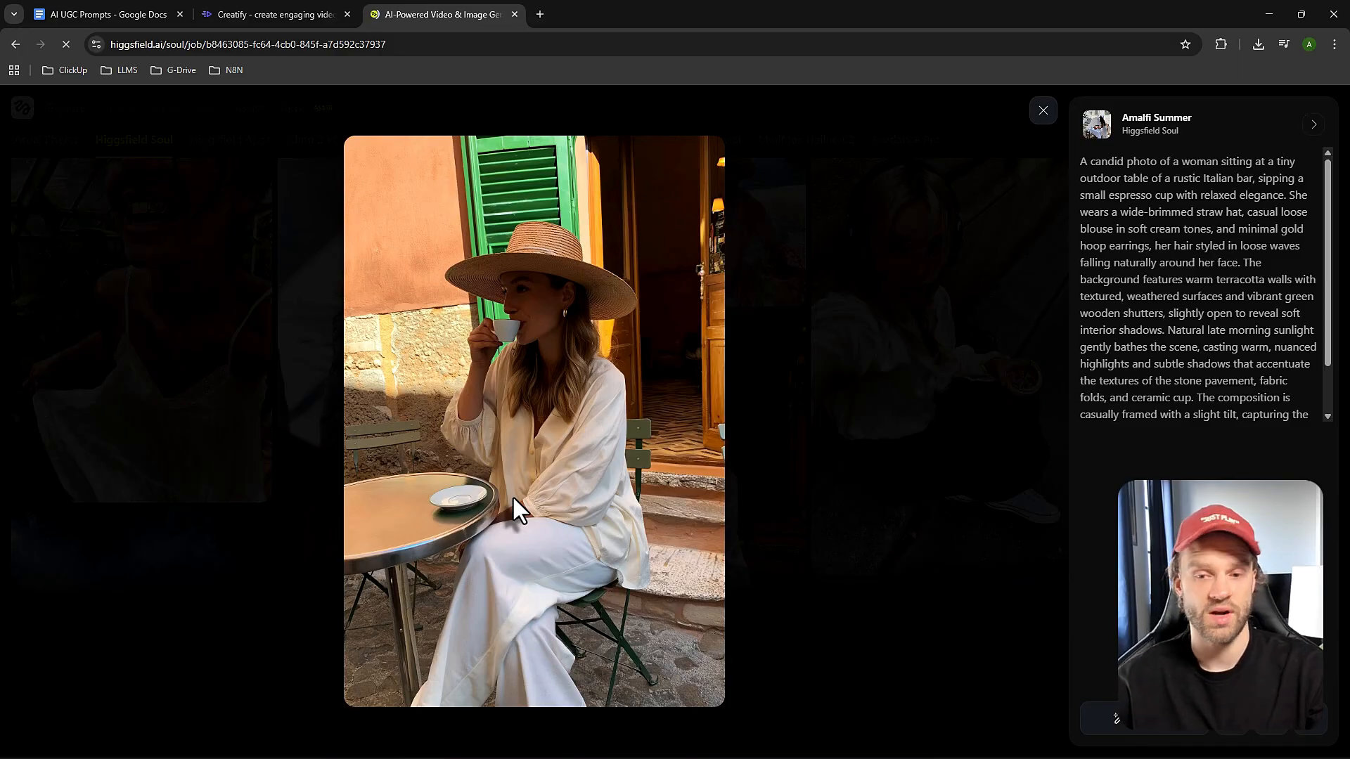
pyautogui.click(166, 473)
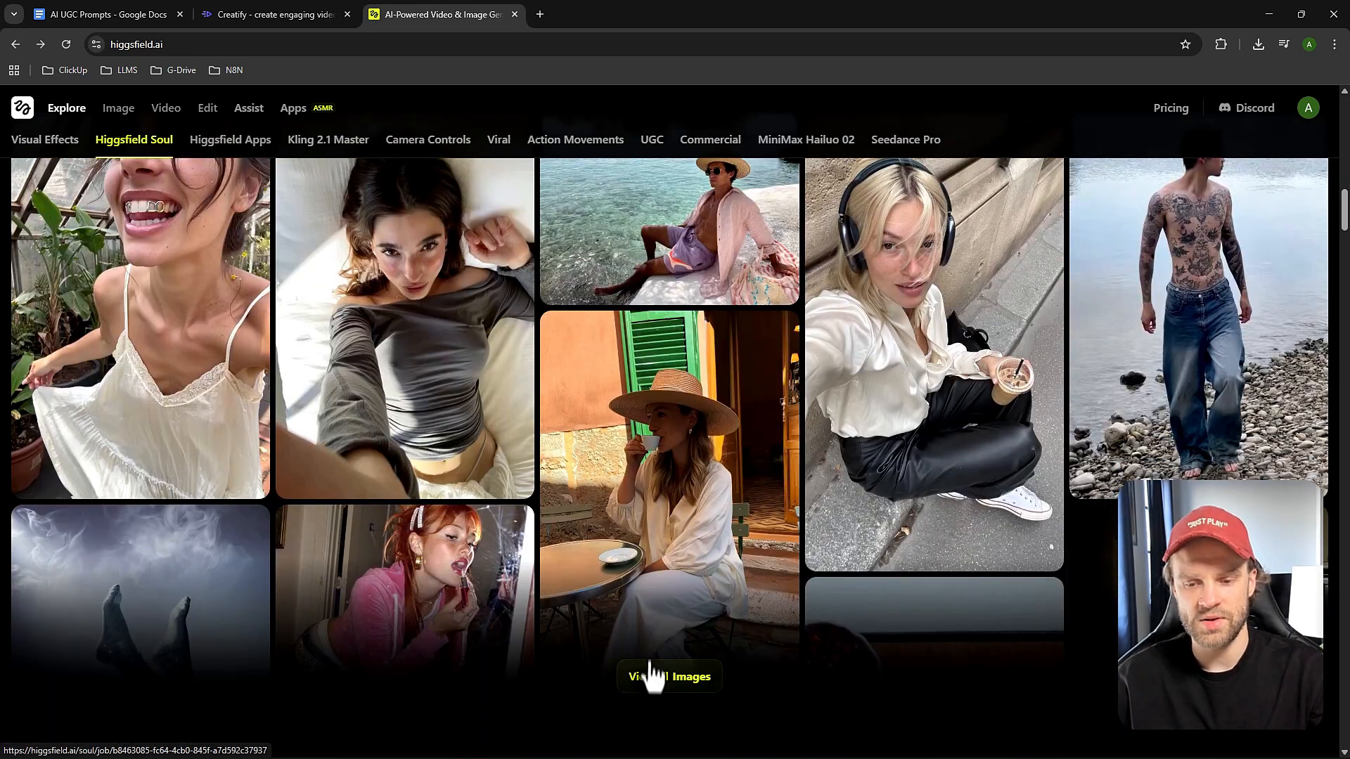
# Show all Higgsfield Soul images and view the Y2K image of the redhead applying lip gloss.
pyautogui.click(649, 676)
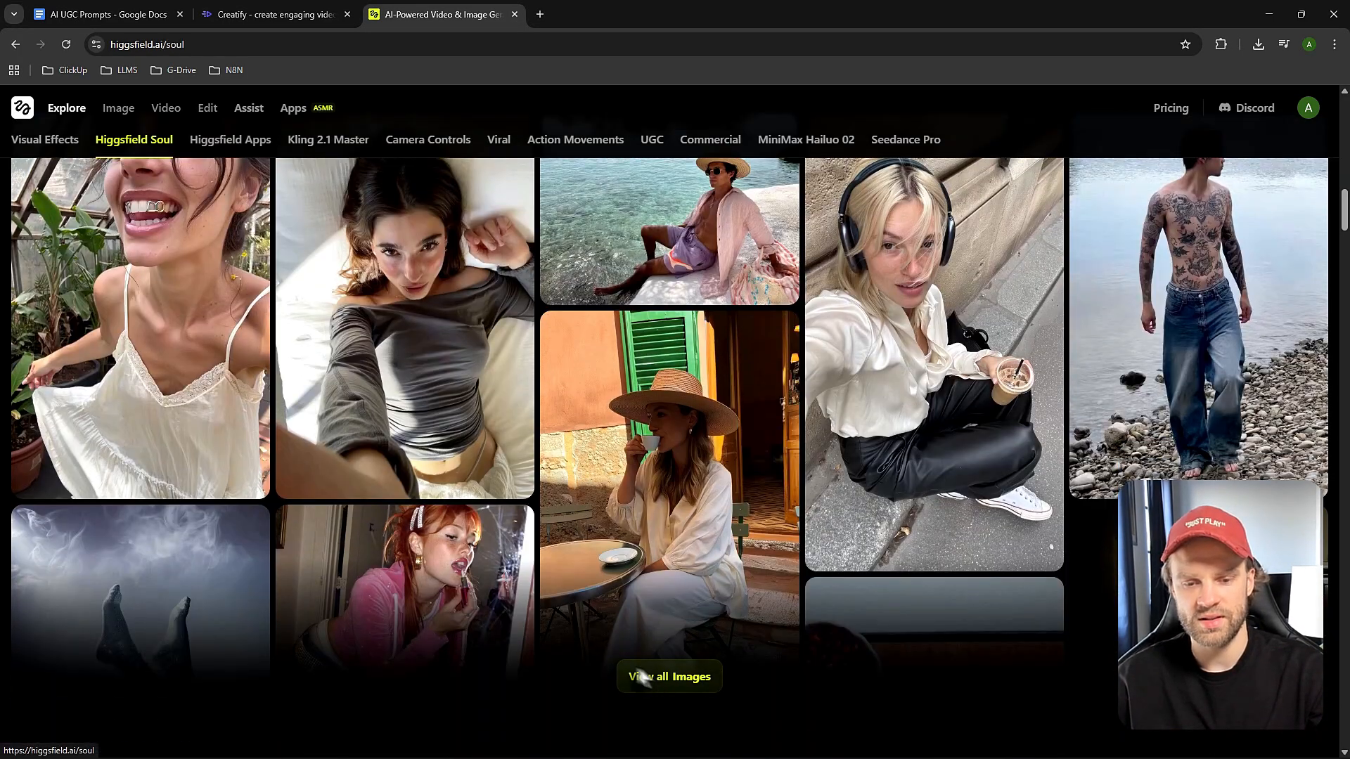
pyautogui.scroll(-6, 522, 613)
pyautogui.click(414, 474)
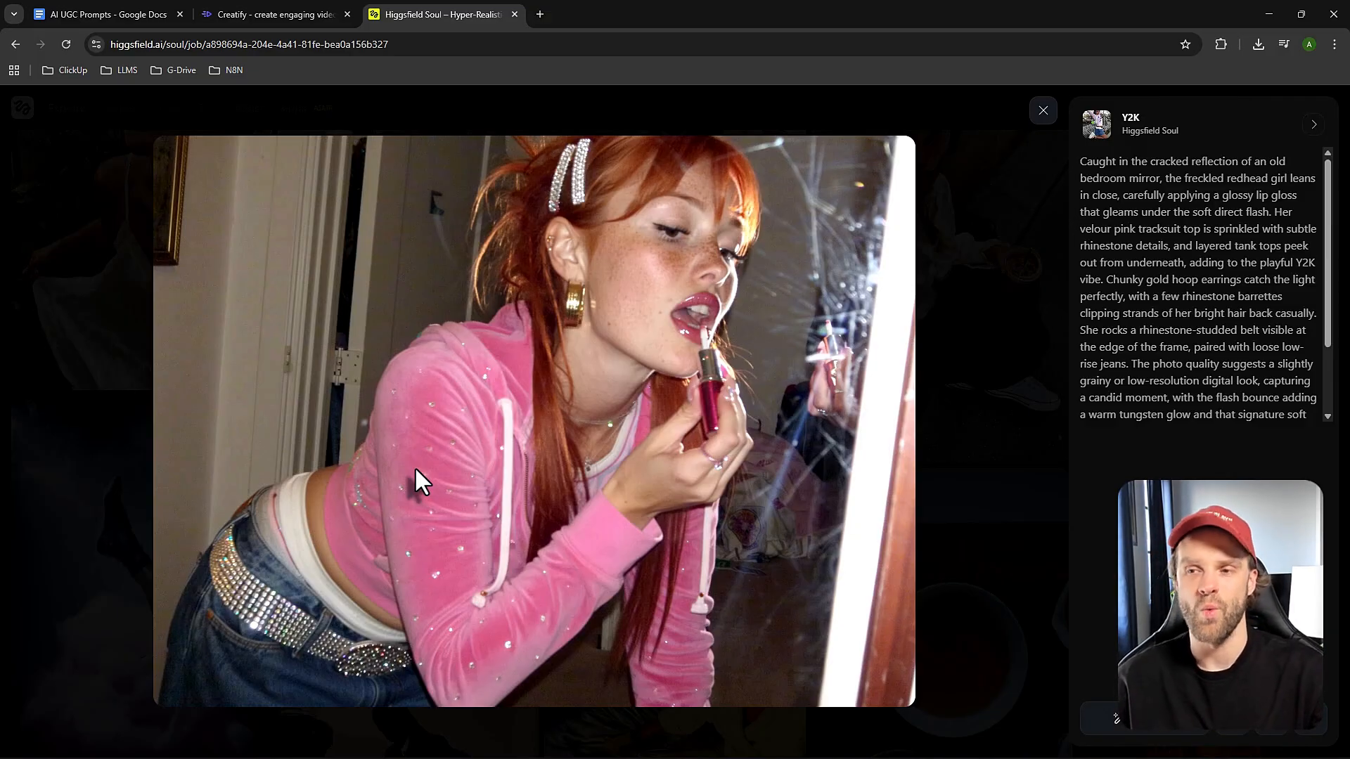
pyautogui.hotkey('alt', 'Left')
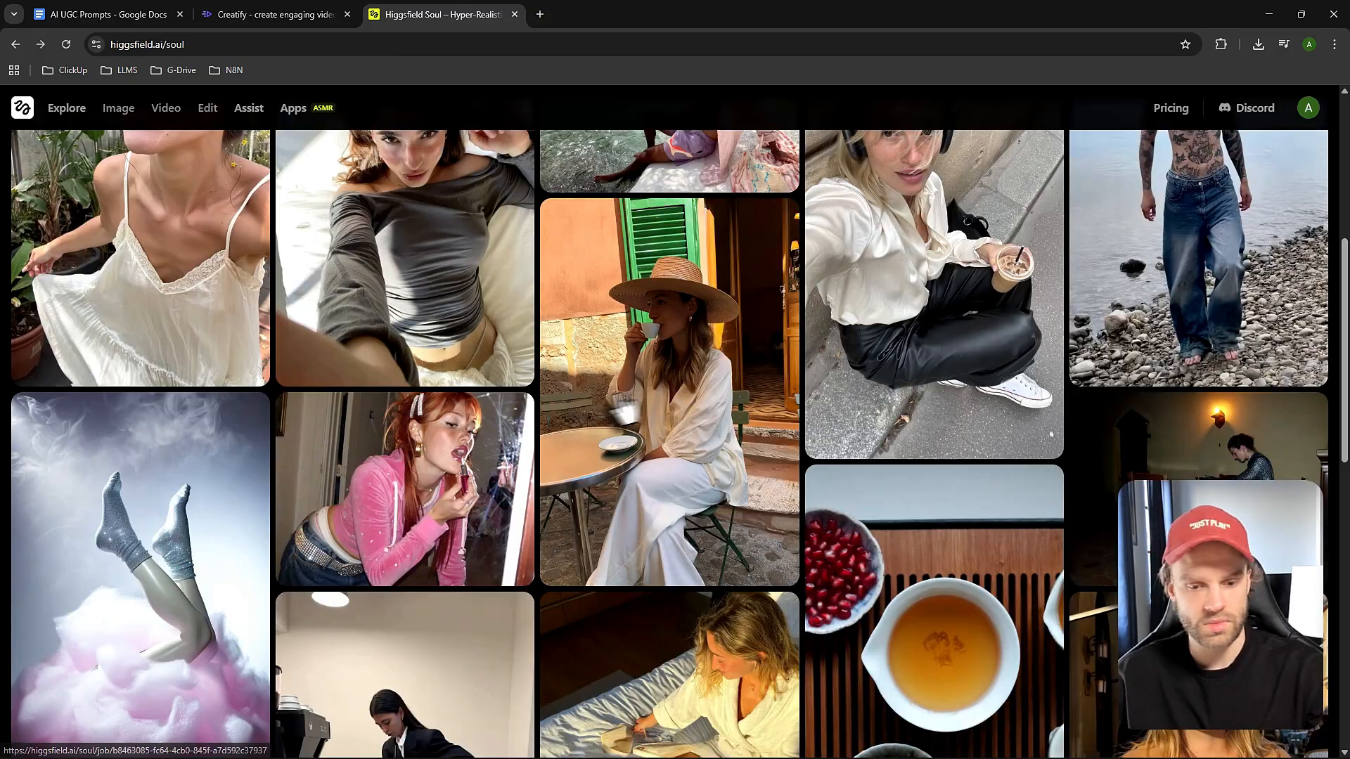
# Browse the Soul gallery and view the Gorpcore image of the person in the burgundy windbreaker.
pyautogui.scroll(3, 602, 400)
pyautogui.scroll(-9, 602, 409)
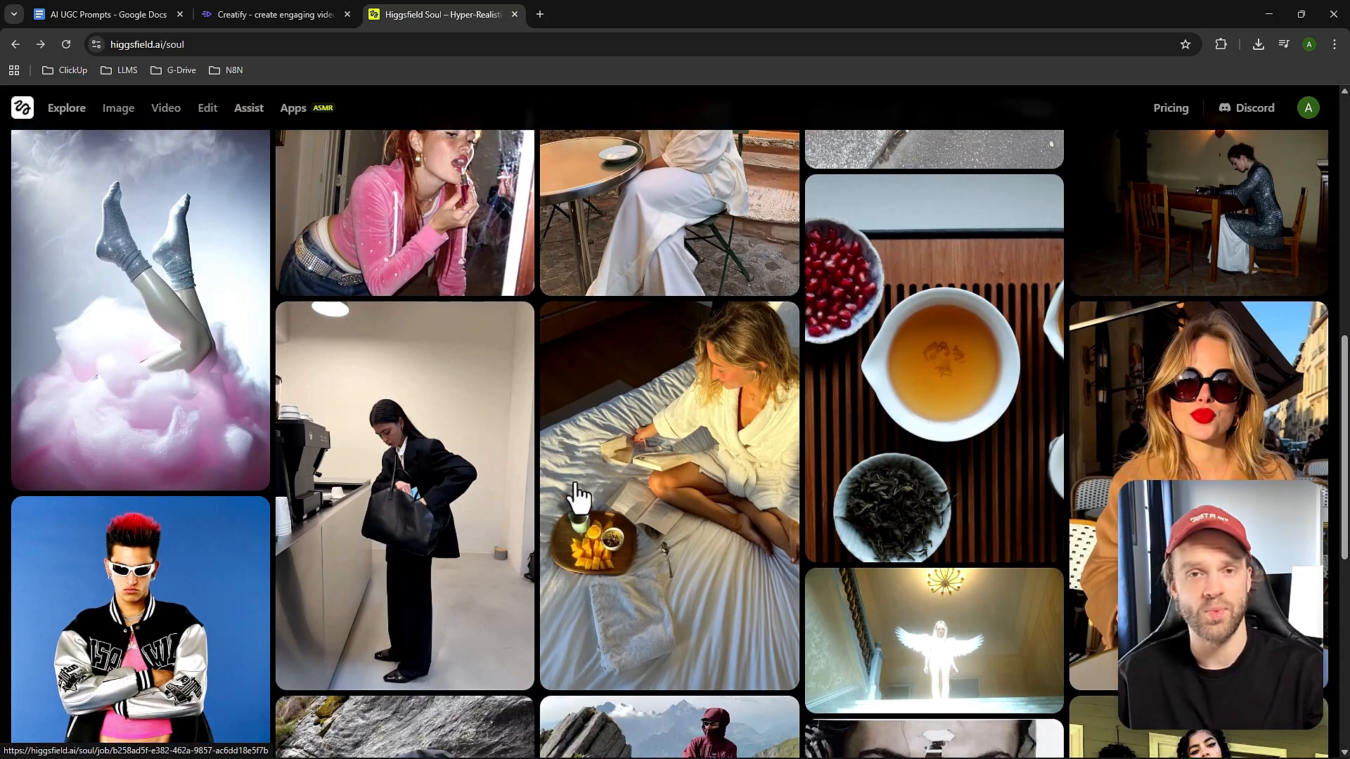
pyautogui.scroll(-2, 551, 541)
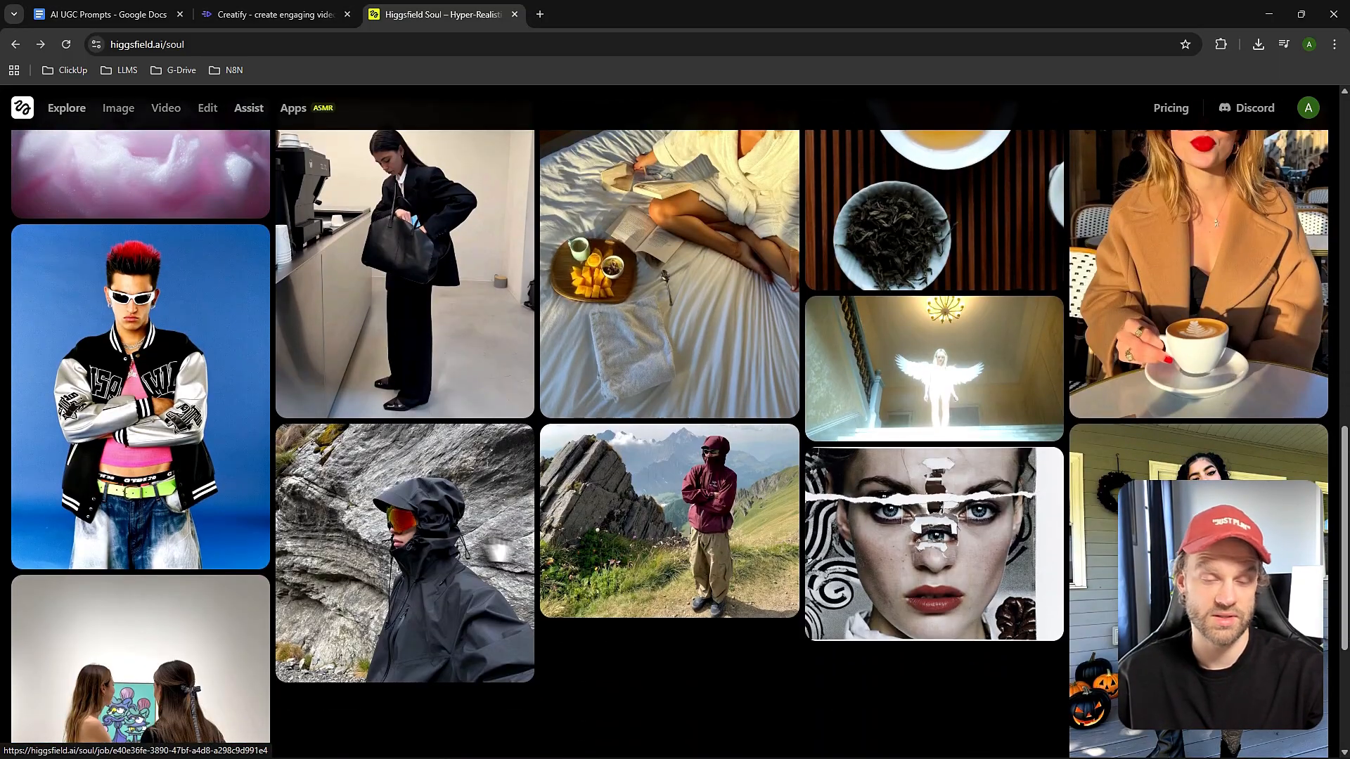
pyautogui.scroll(-1, 551, 559)
pyautogui.click(610, 463)
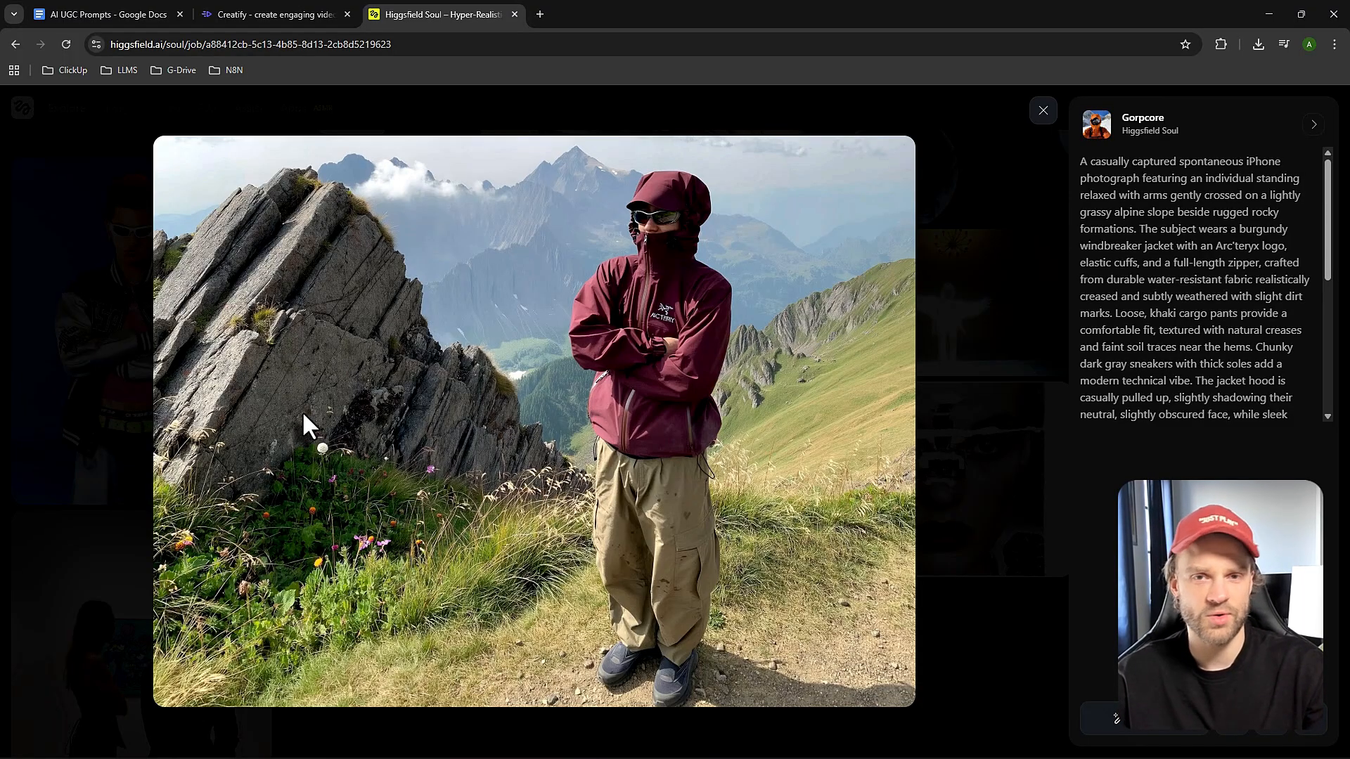
pyautogui.click(67, 385)
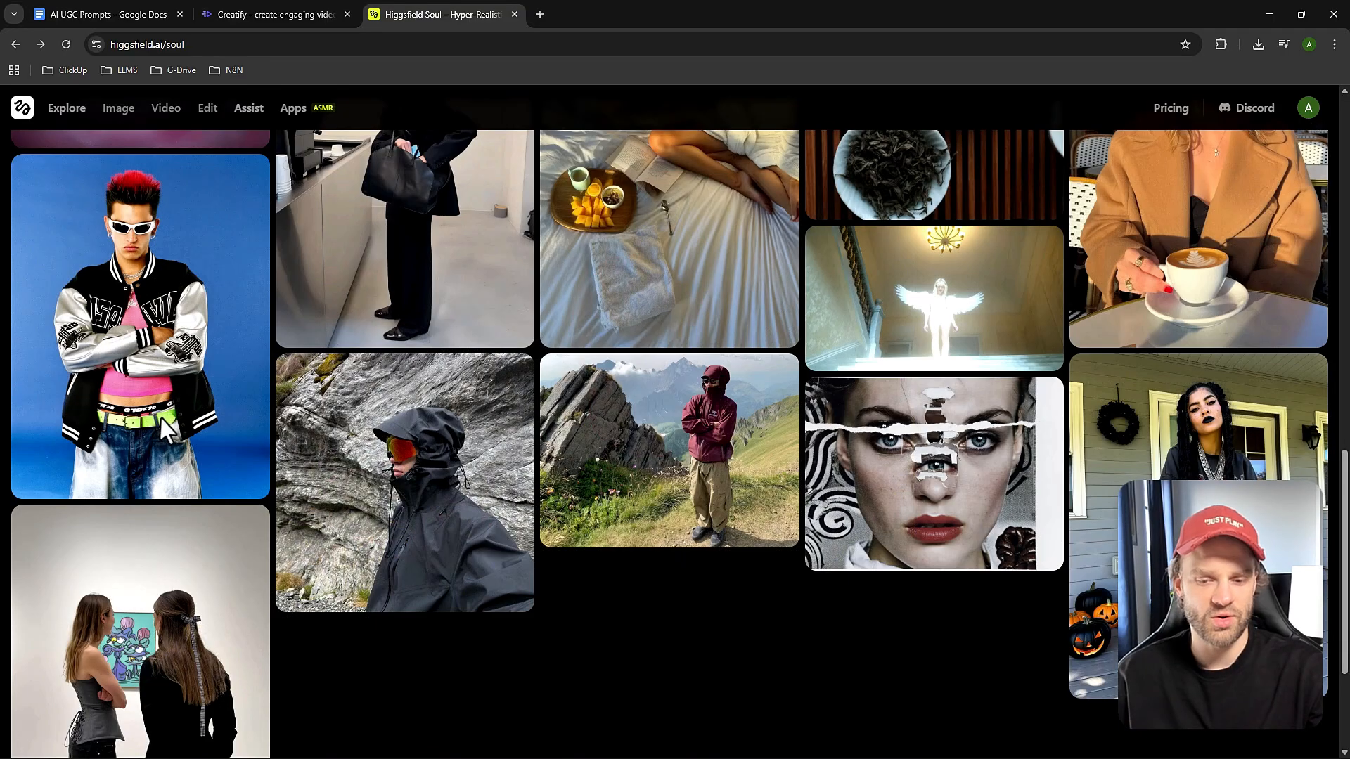
# Find the 0.5 Outfit image of the woman in a striped top on a street and recreate it in the image generator.
pyautogui.scroll(-2, 411, 548)
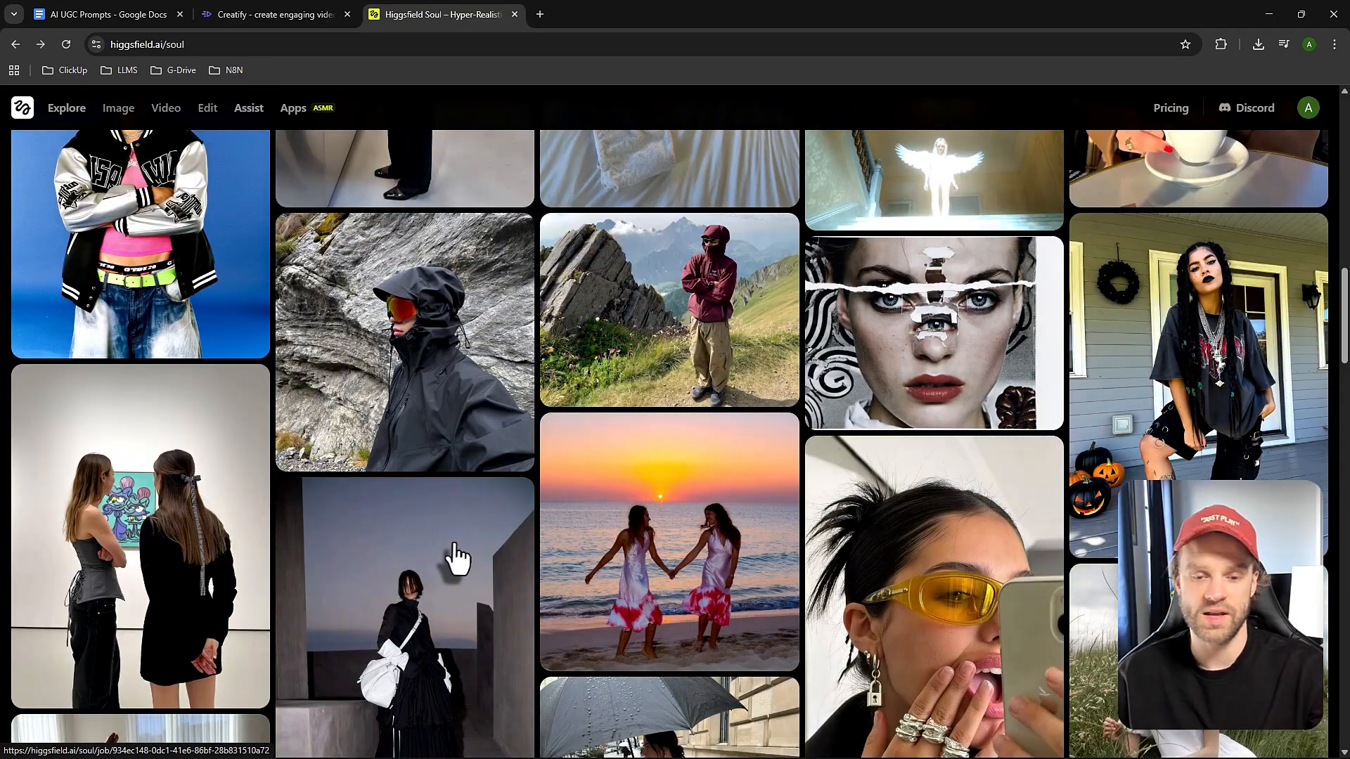
pyautogui.scroll(2, 449, 556)
pyautogui.scroll(10, 447, 559)
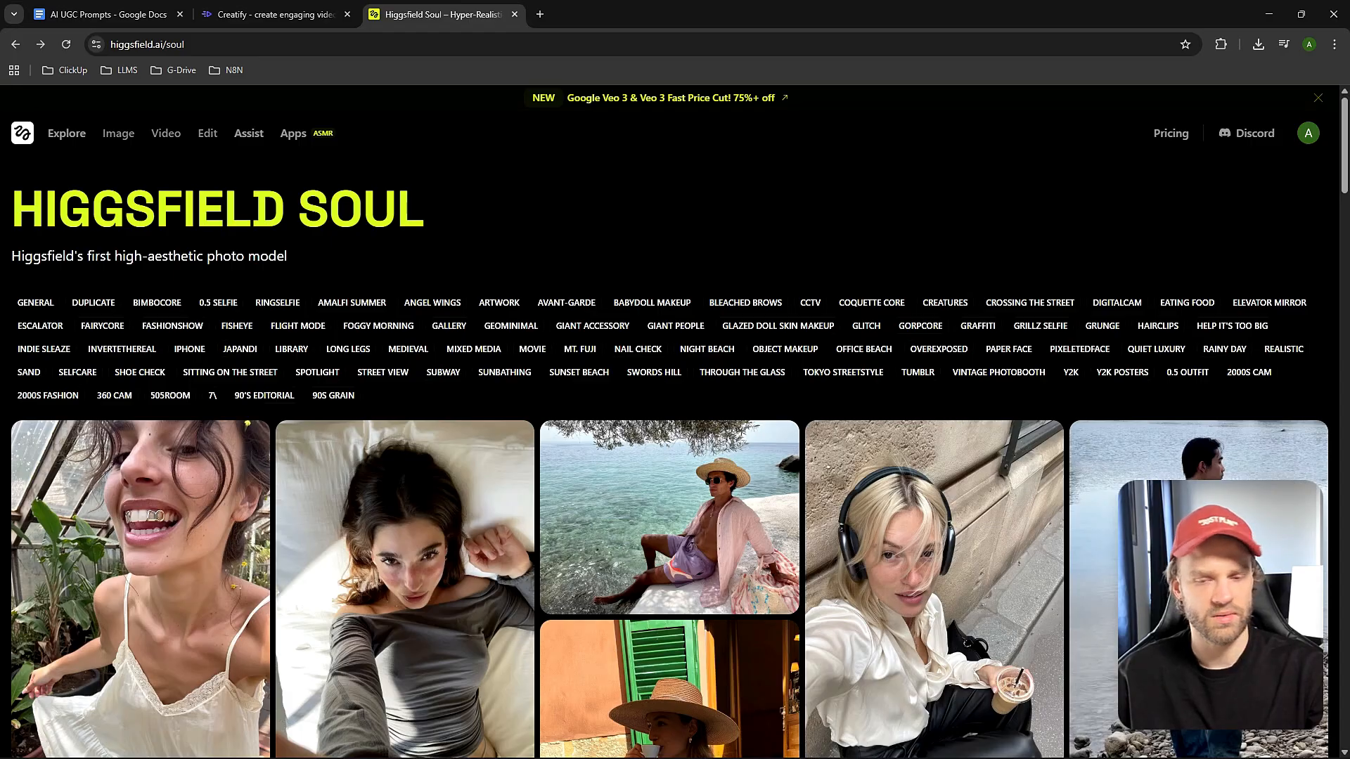
pyautogui.scroll(-10, 802, 473)
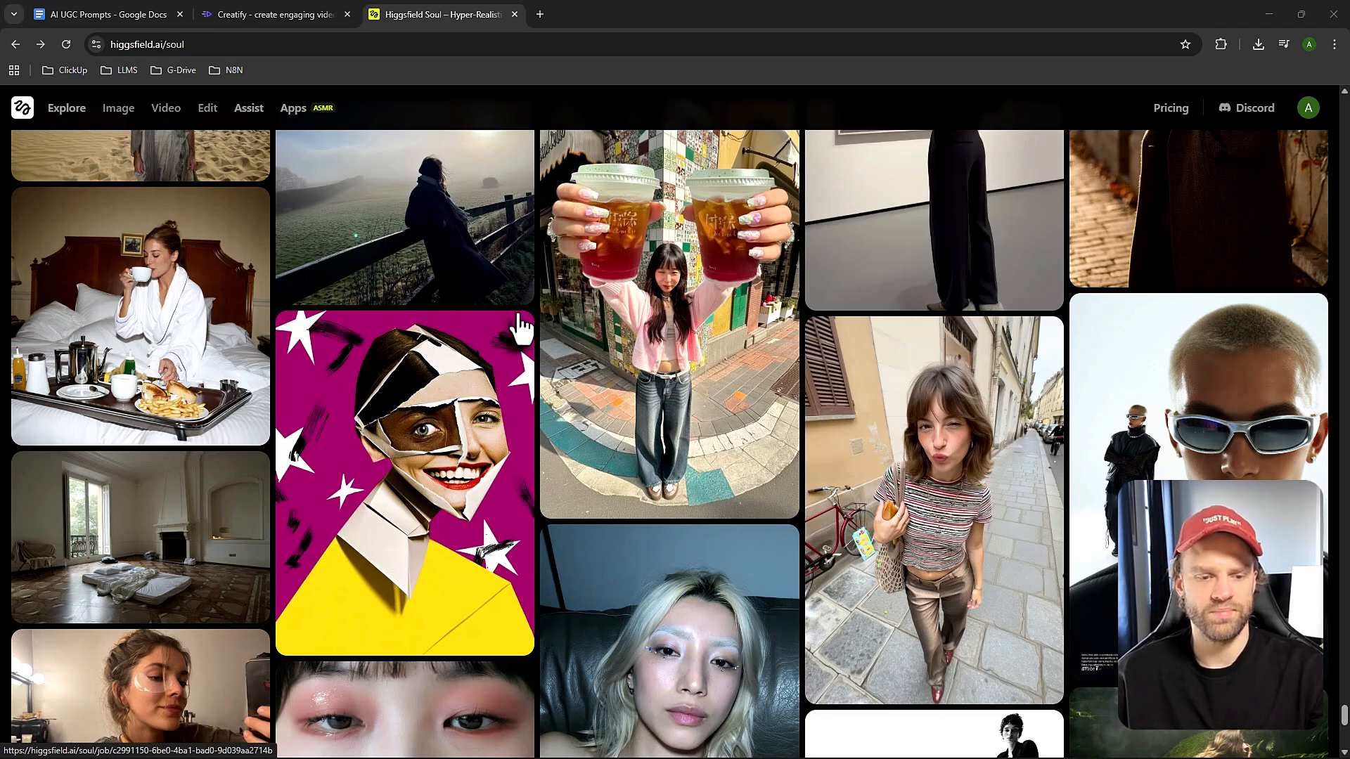
pyautogui.click(902, 473)
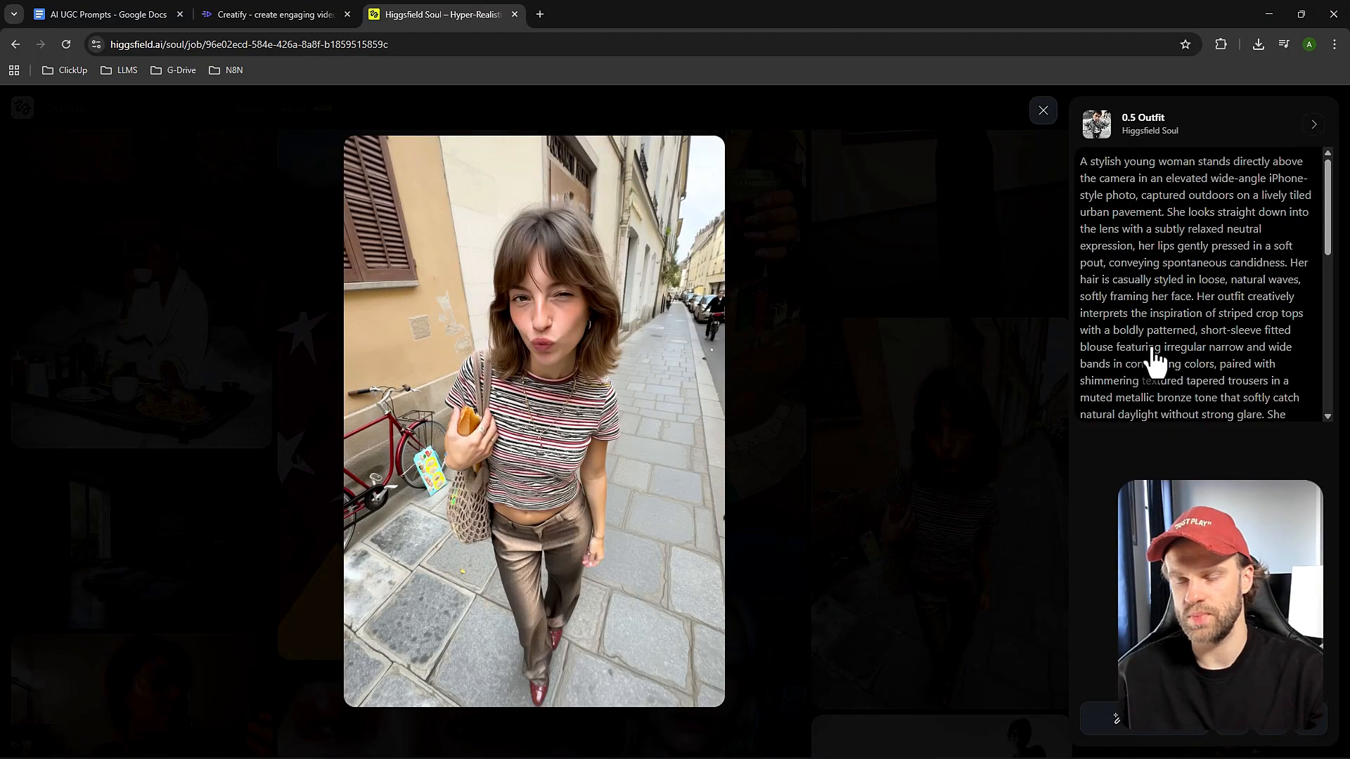
pyautogui.click(1154, 731)
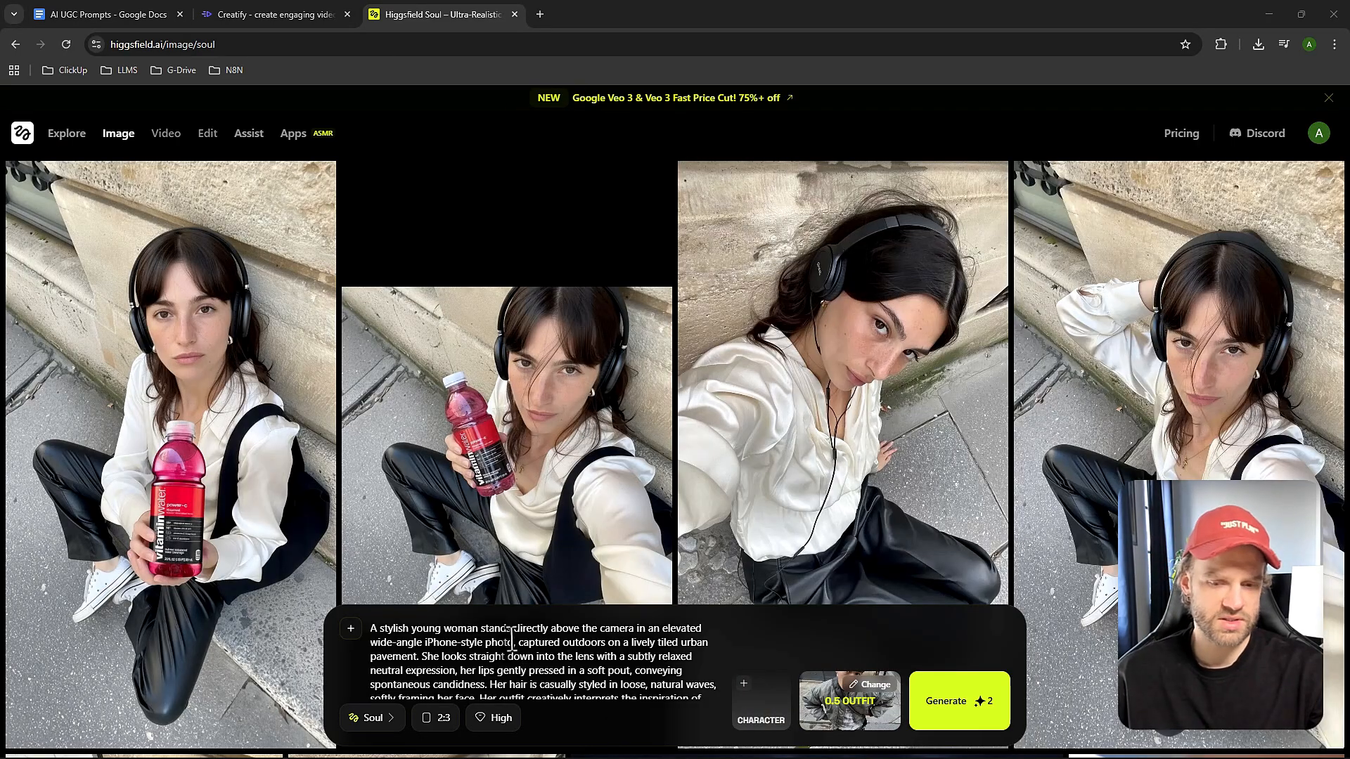
# Set the image aspect ratio to 9:16.
pyautogui.scroll(-1, 509, 639)
pyautogui.click(437, 717)
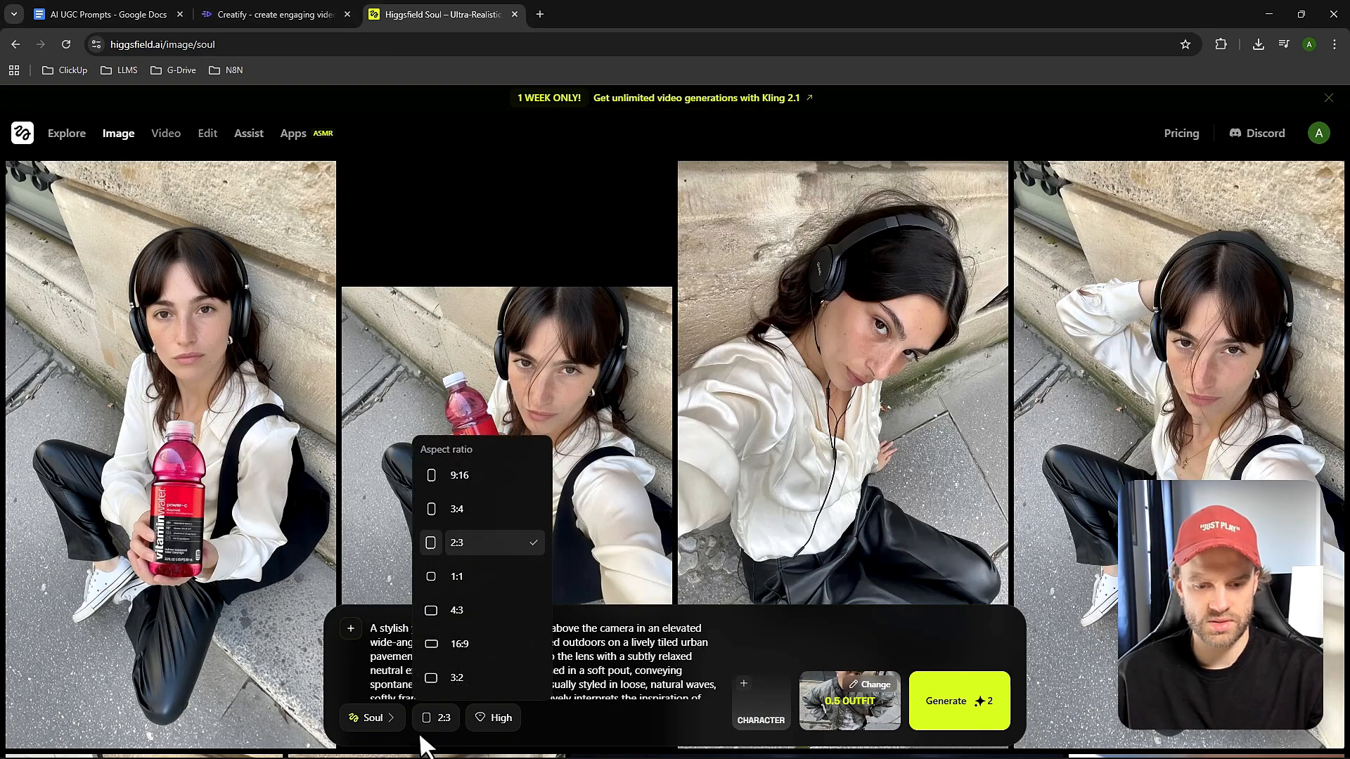
pyautogui.click(460, 483)
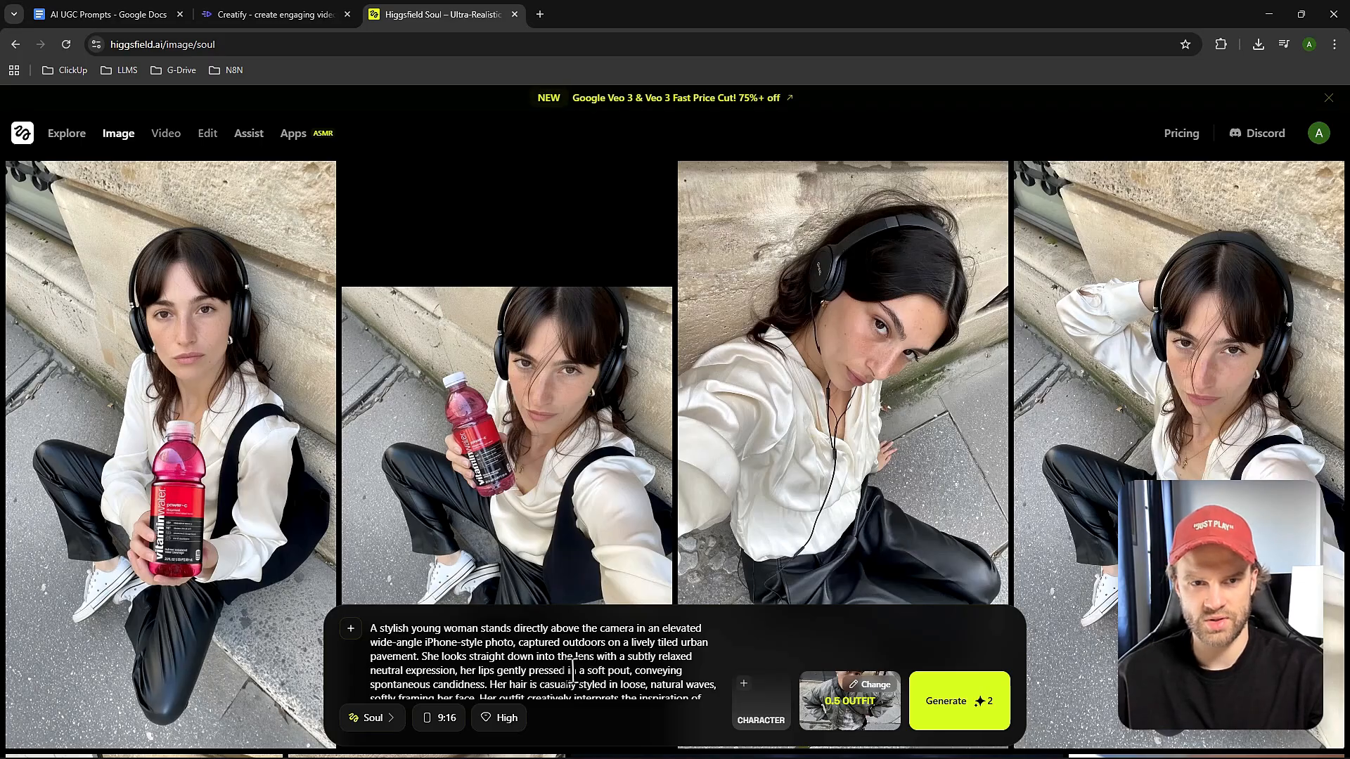
# Remove "gently holding a freshly baked baguette peeking through, reimagined with warm earth tones" from the prompt.
pyautogui.scroll(-1, 575, 663)
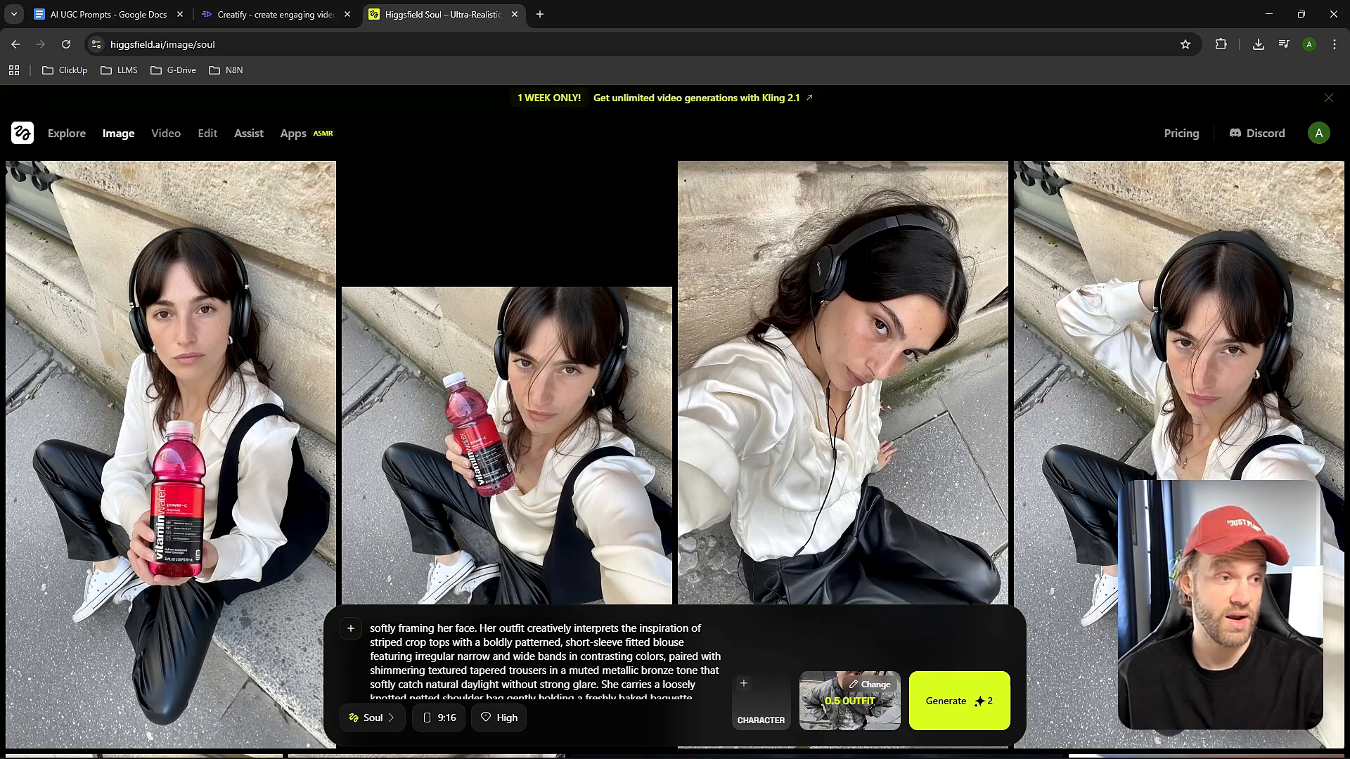
pyautogui.scroll(-1, 657, 698)
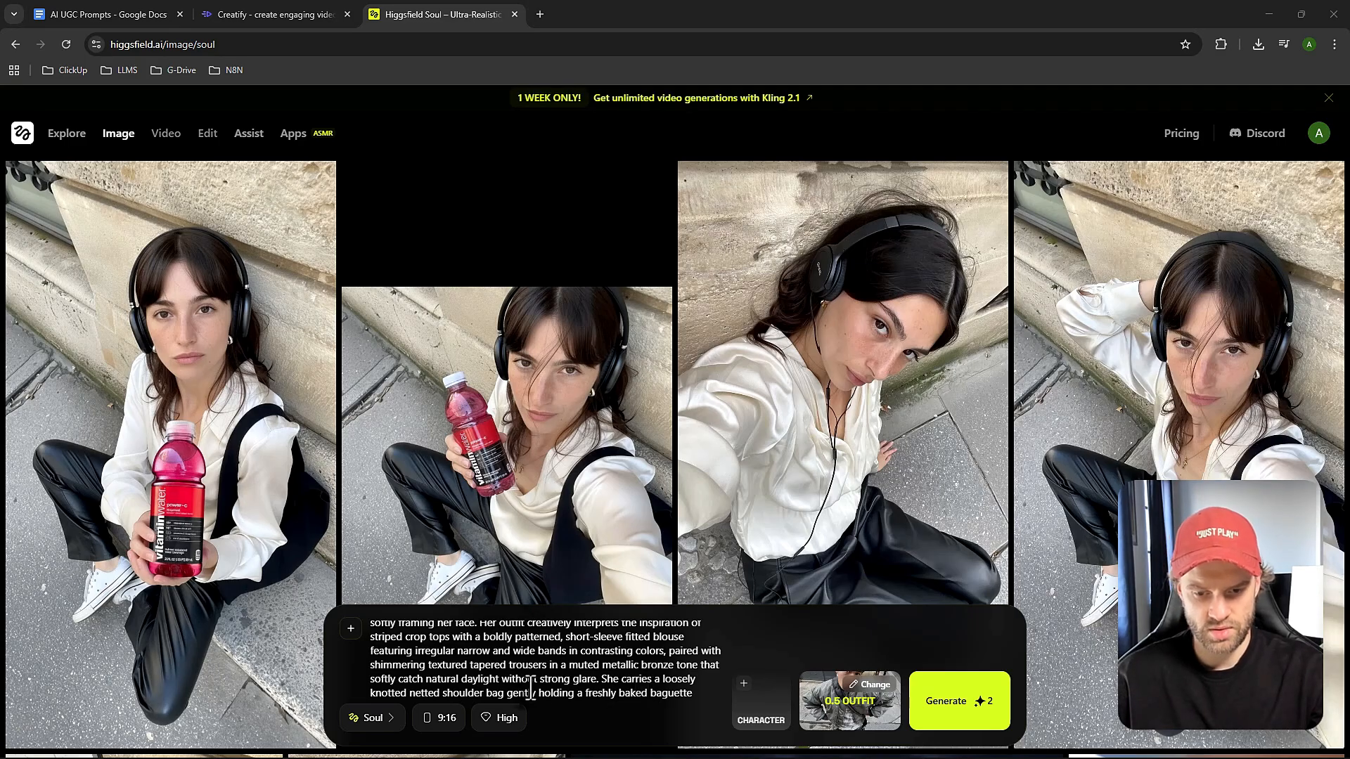
pyautogui.scroll(-1, 530, 687)
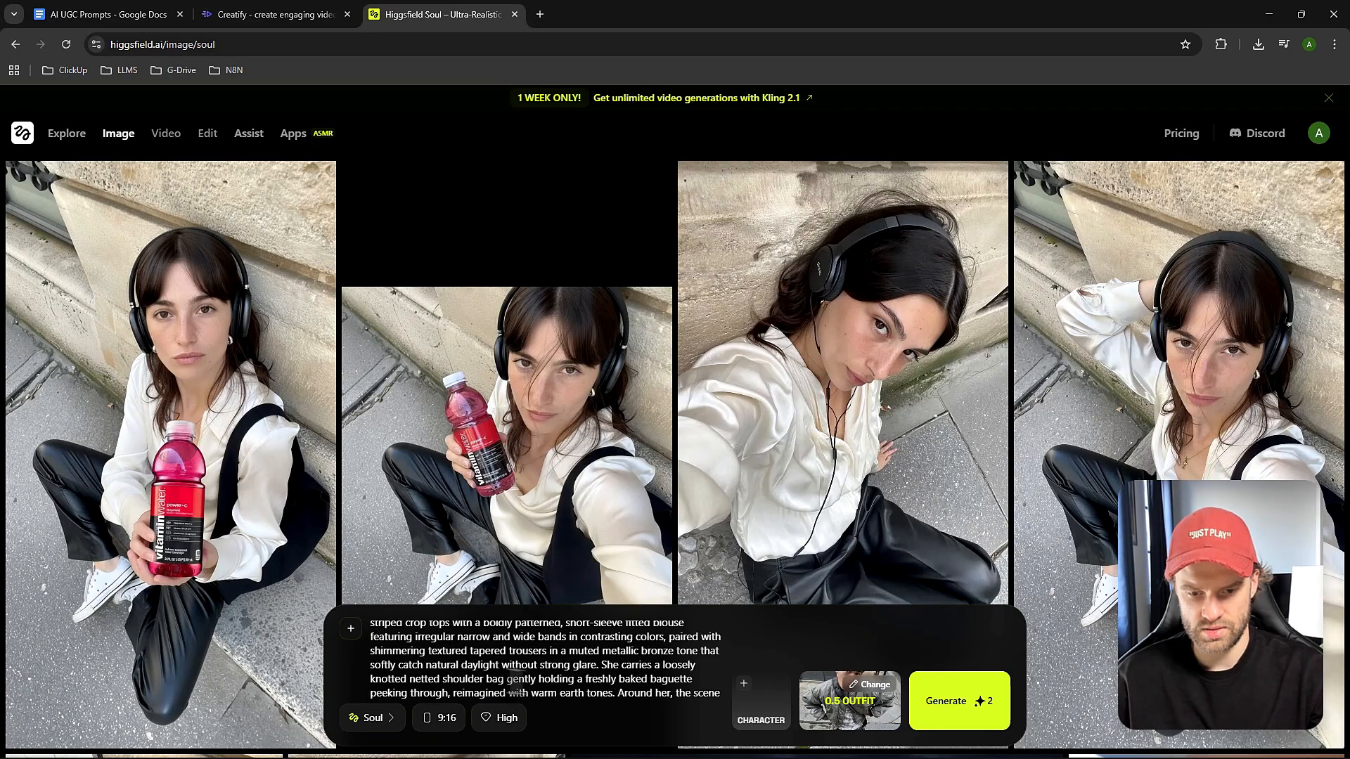
pyautogui.moveTo(503, 679)
pyautogui.mouseDown()
pyautogui.moveTo(618, 679)
pyautogui.moveTo(415, 679)
pyautogui.moveTo(656, 679)
pyautogui.moveTo(468, 679)
pyautogui.moveTo(464, 618)
pyautogui.moveTo(478, 672)
pyautogui.mouseUp()
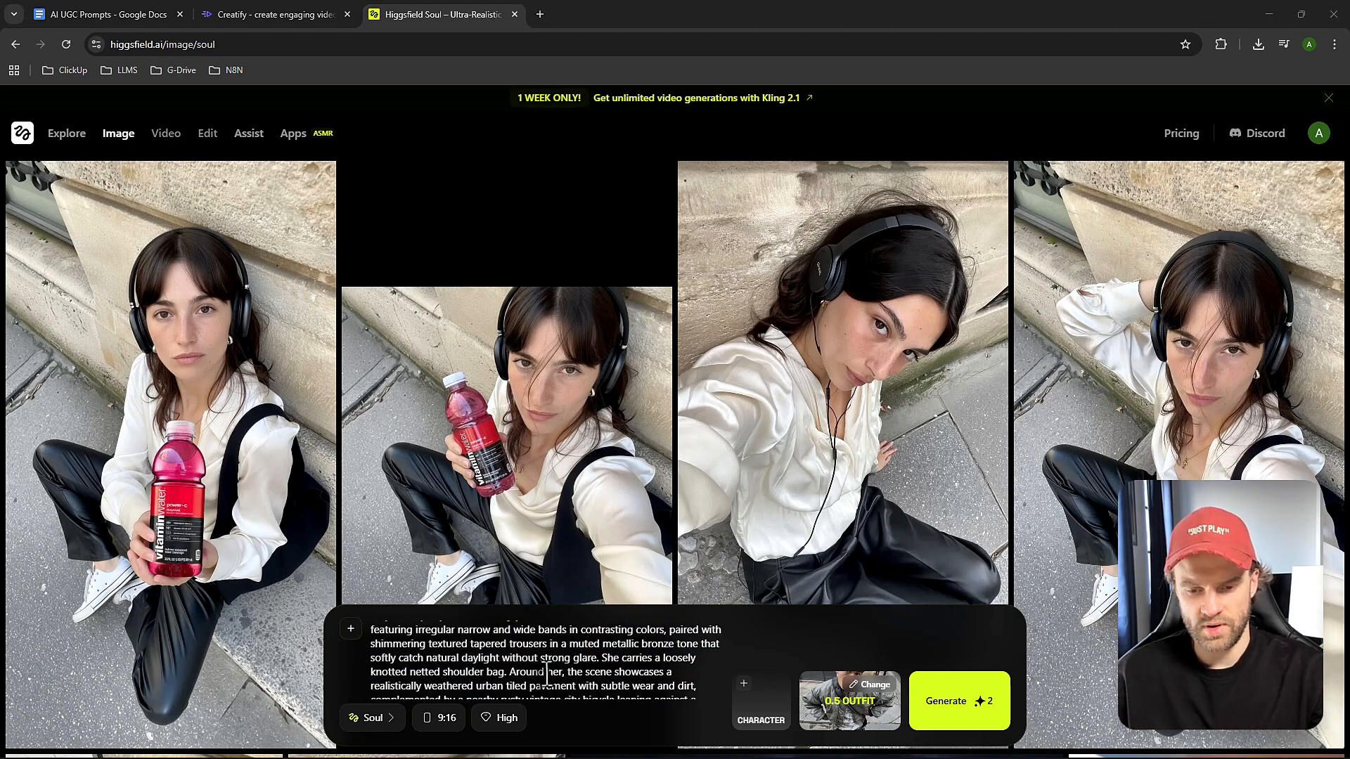
# Review the rest of the prompt and generate the images with the 0.5 Outfit style.
pyautogui.scroll(-1, 565, 664)
pyautogui.scroll(-5, 616, 671)
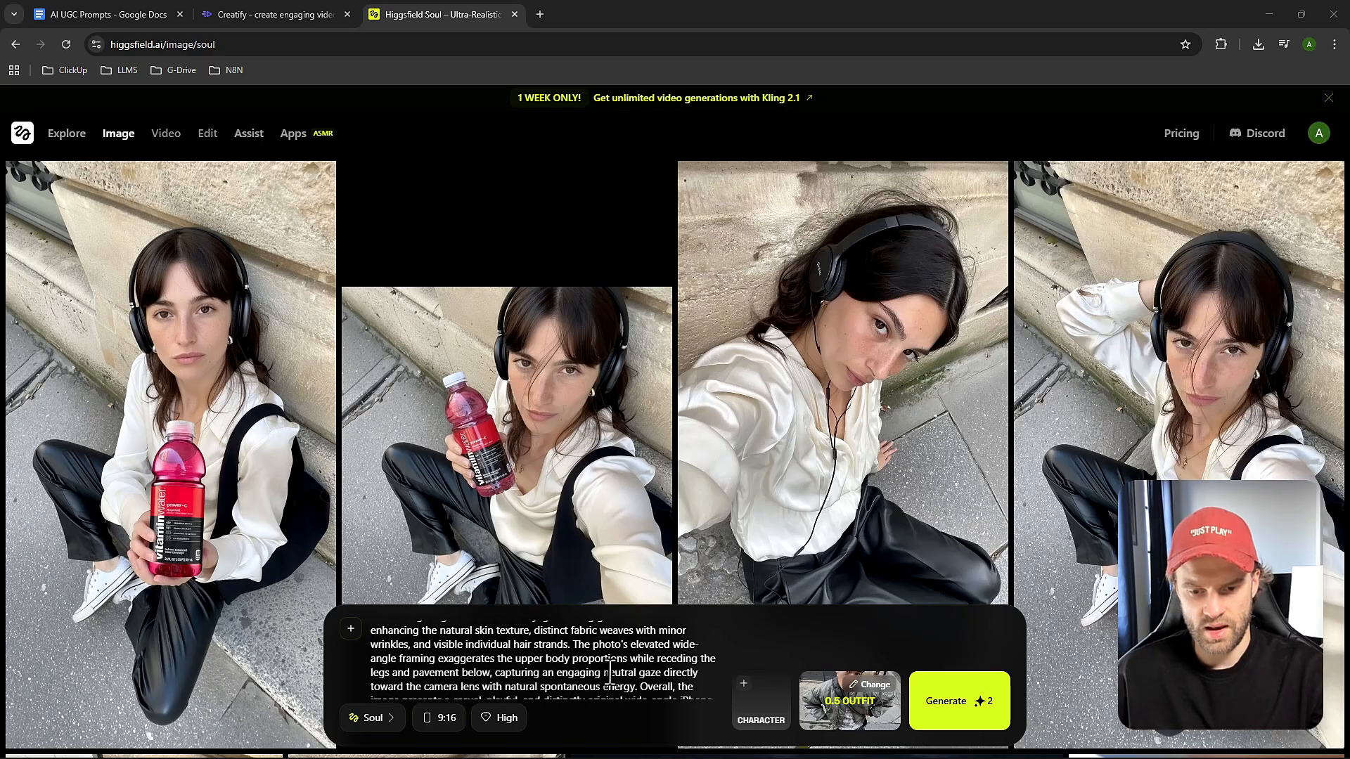
pyautogui.scroll(3, 604, 676)
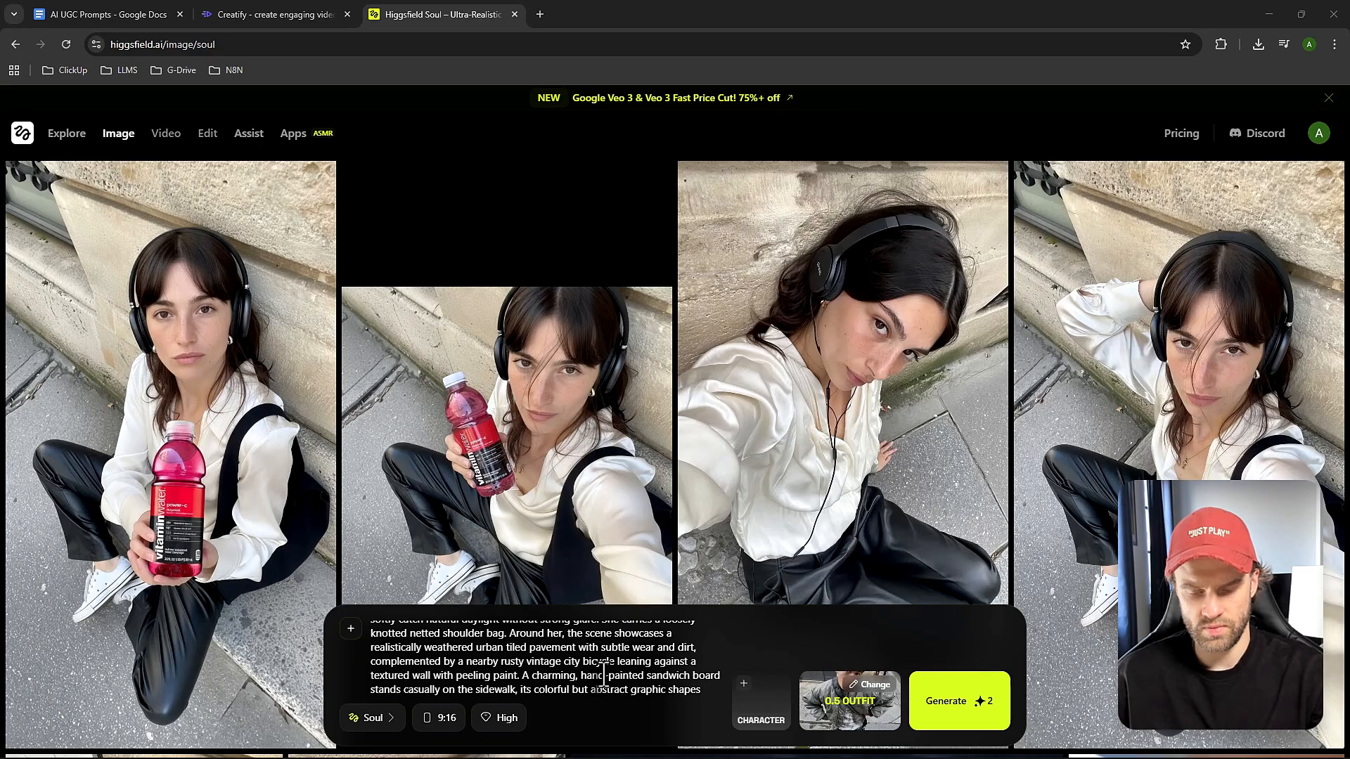
pyautogui.click(923, 731)
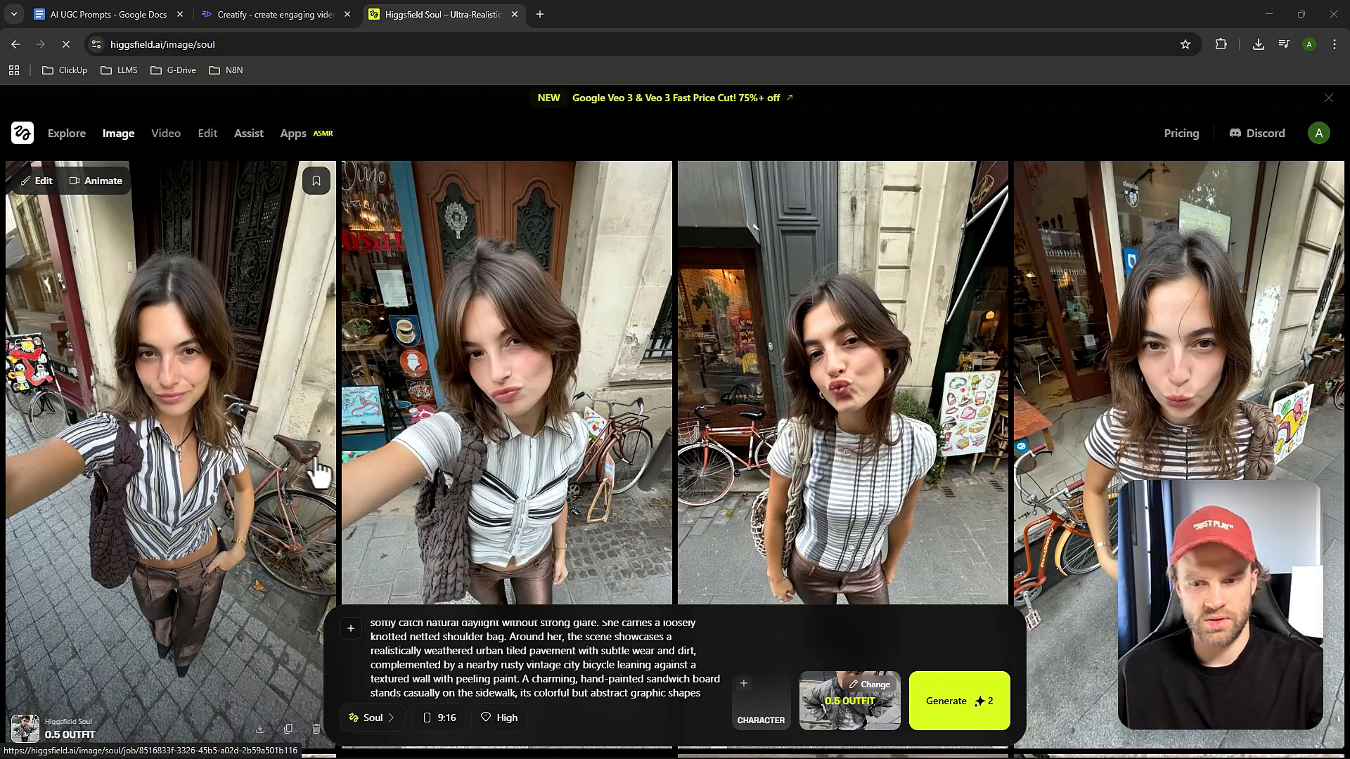
# Compare the generated images and download the second one, the pouting selfie with the dark knotted shoulder bag.
pyautogui.scroll(-1, 314, 471)
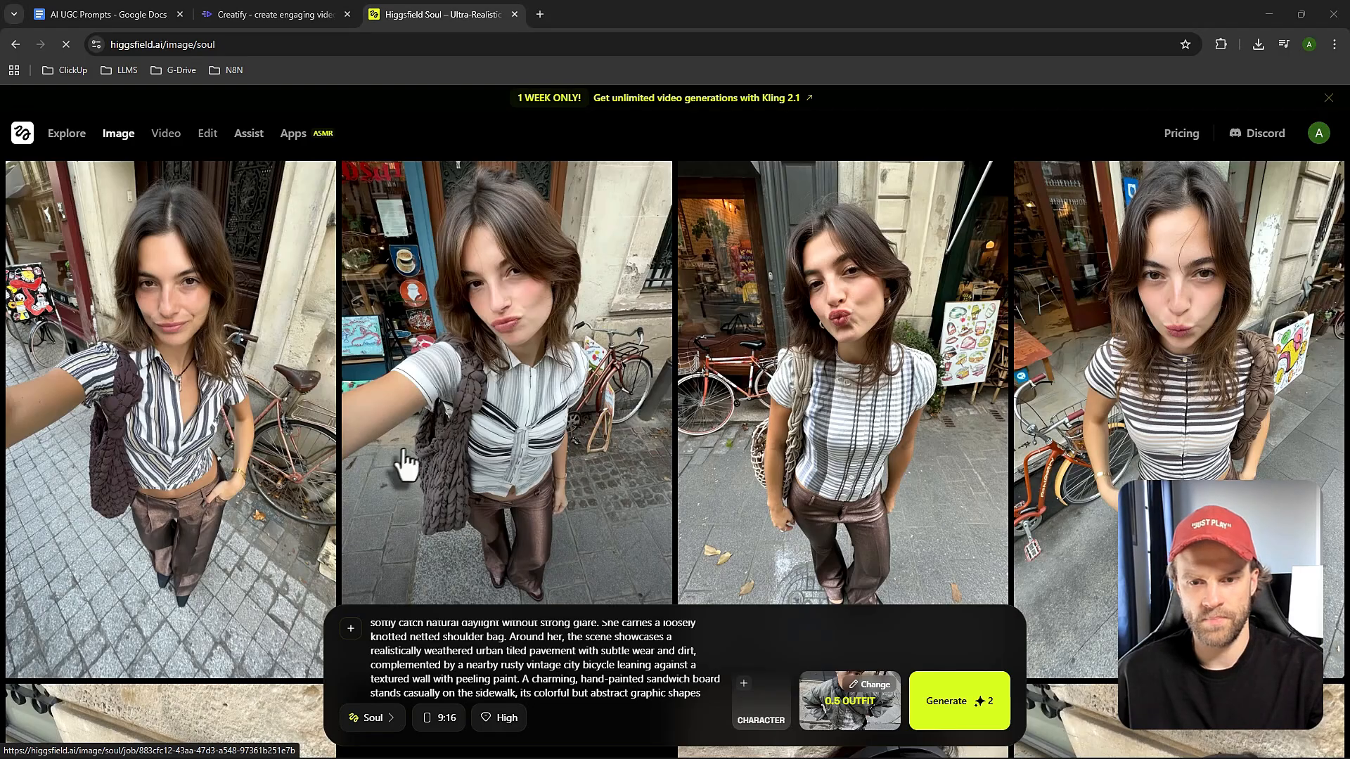
pyautogui.scroll(-1, 562, 422)
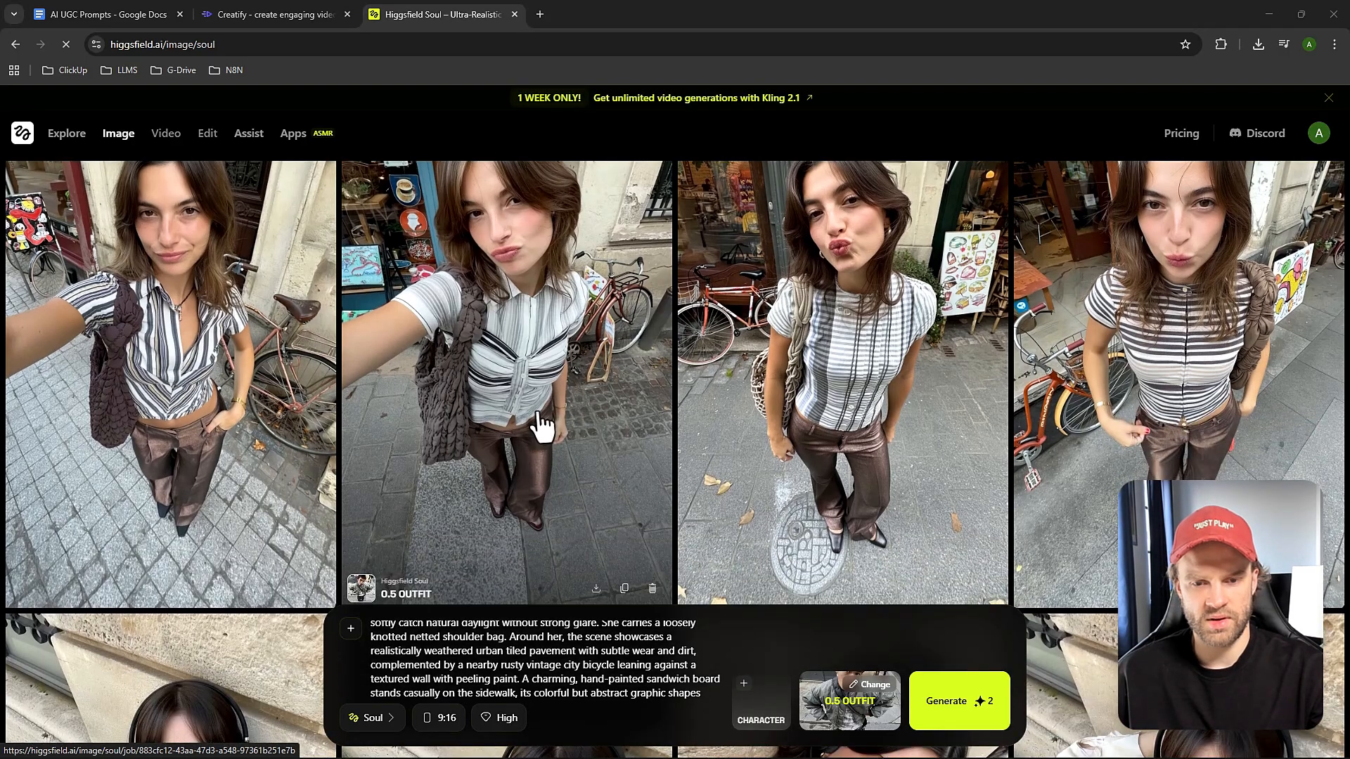
pyautogui.click(596, 588)
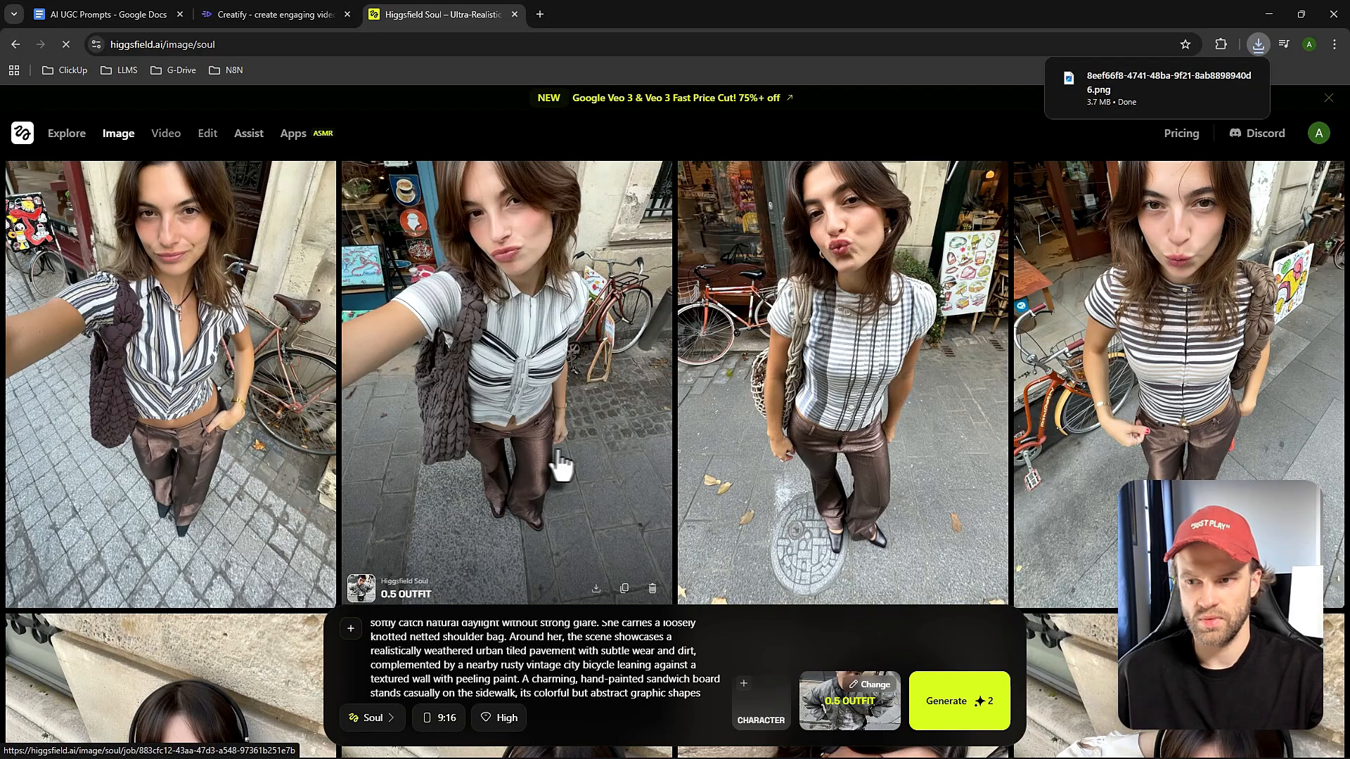
pyautogui.scroll(-3, 433, 345)
pyautogui.scroll(5, 433, 345)
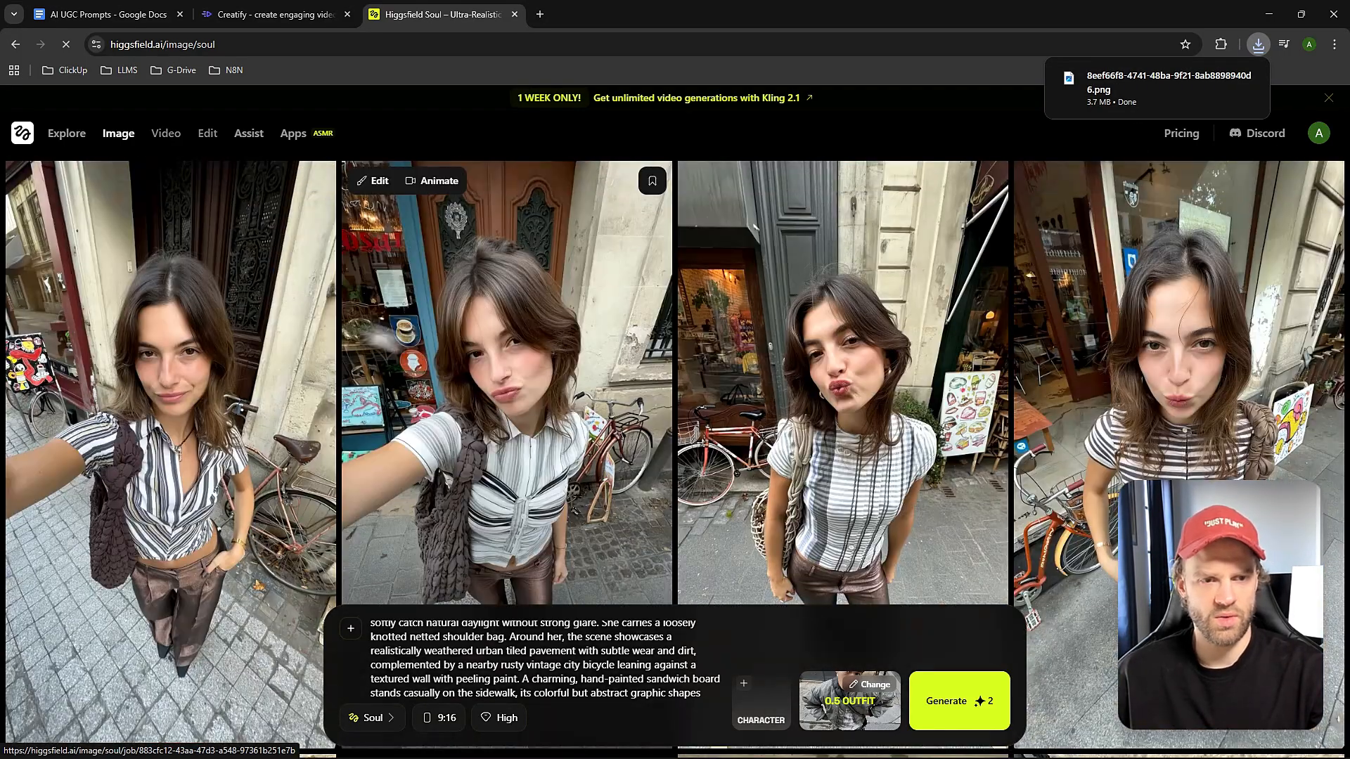
# Open UGC Factory and go to its Image stage for product placement.
pyautogui.moveTo(102, 141)
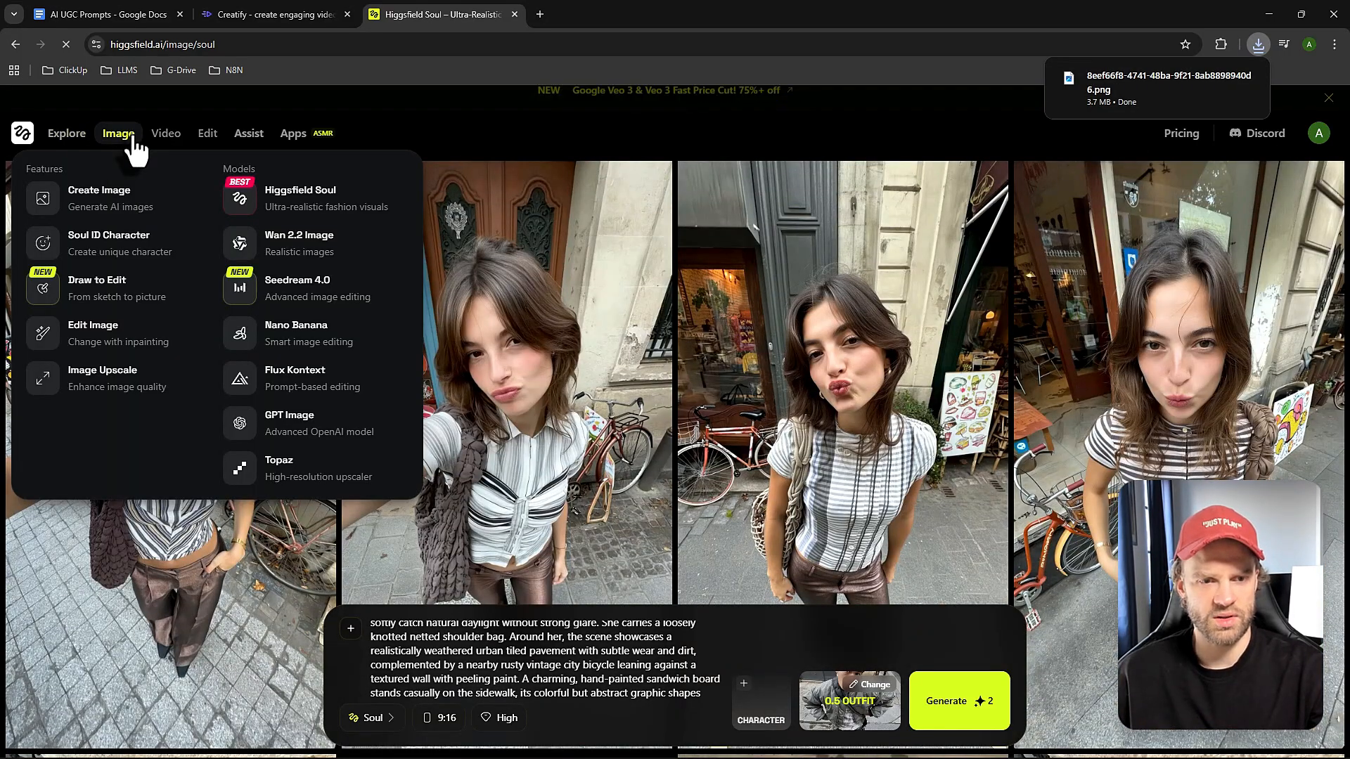
pyautogui.moveTo(147, 143)
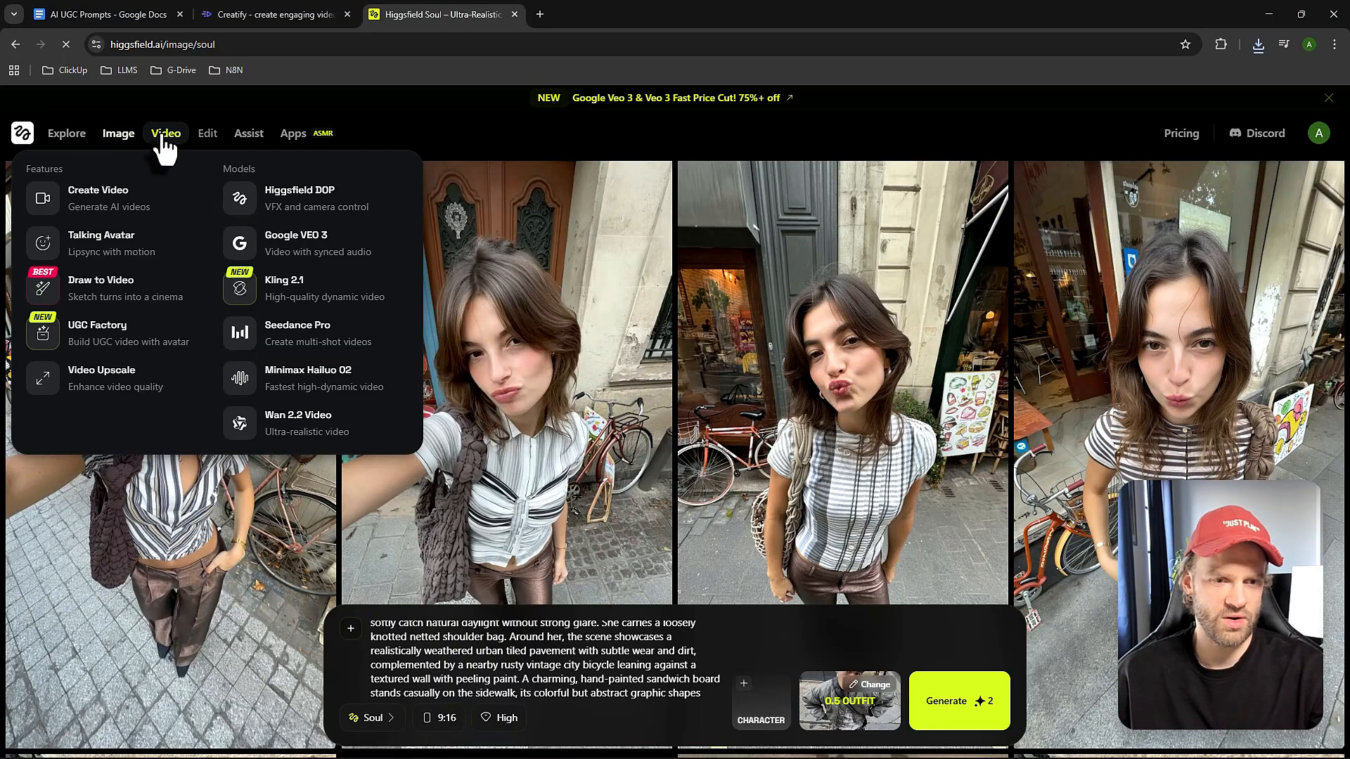
pyautogui.click(91, 341)
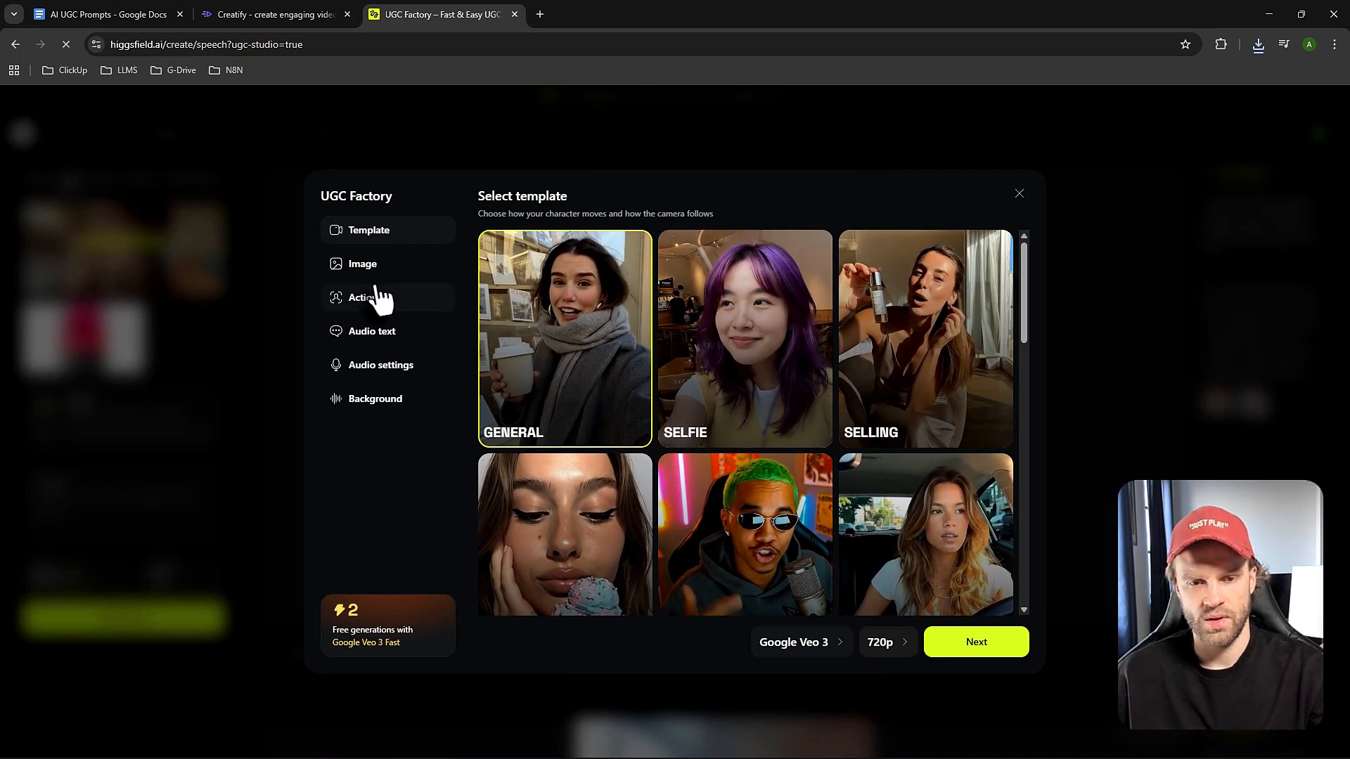
pyautogui.click(364, 265)
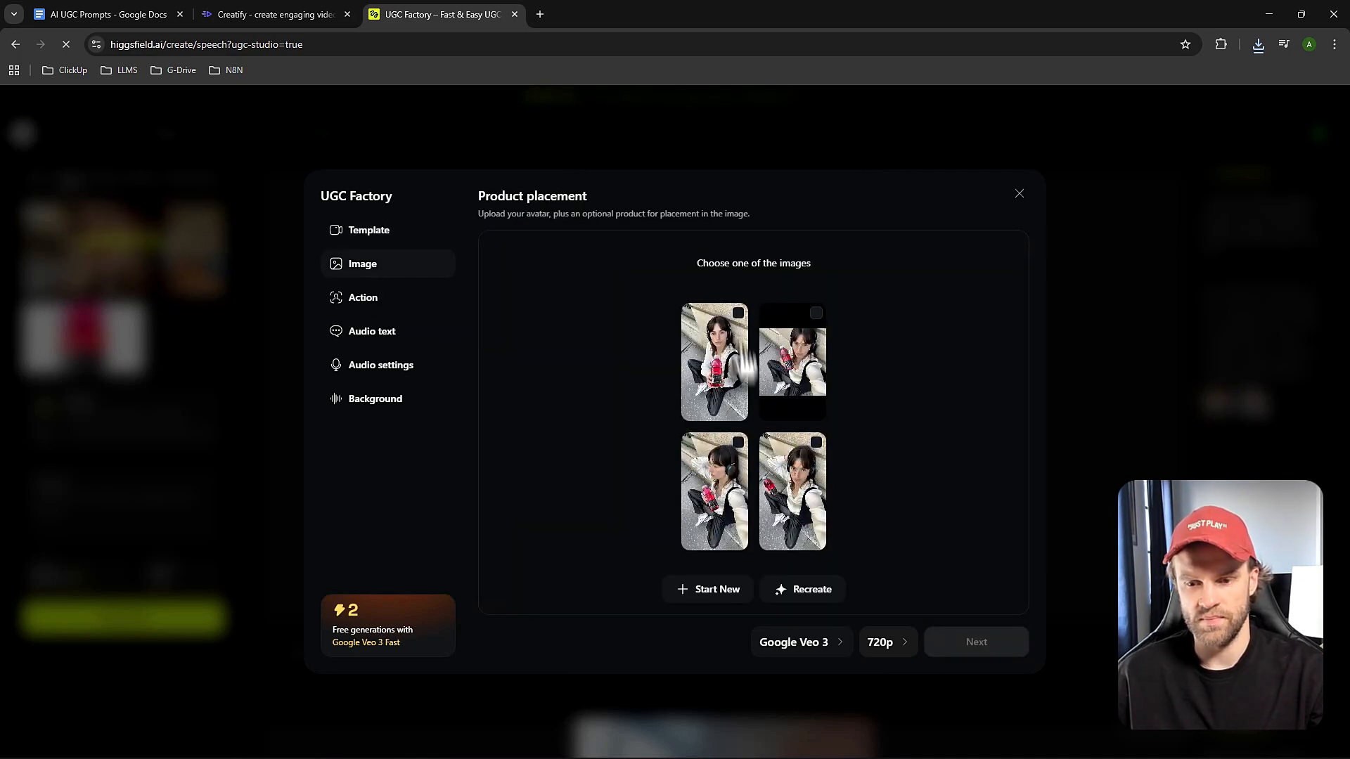
# Start a new product placement, upload the downloaded selfie from Downloads as the avatar, and combine it with the vitaminwater bottle image.
pyautogui.click(714, 596)
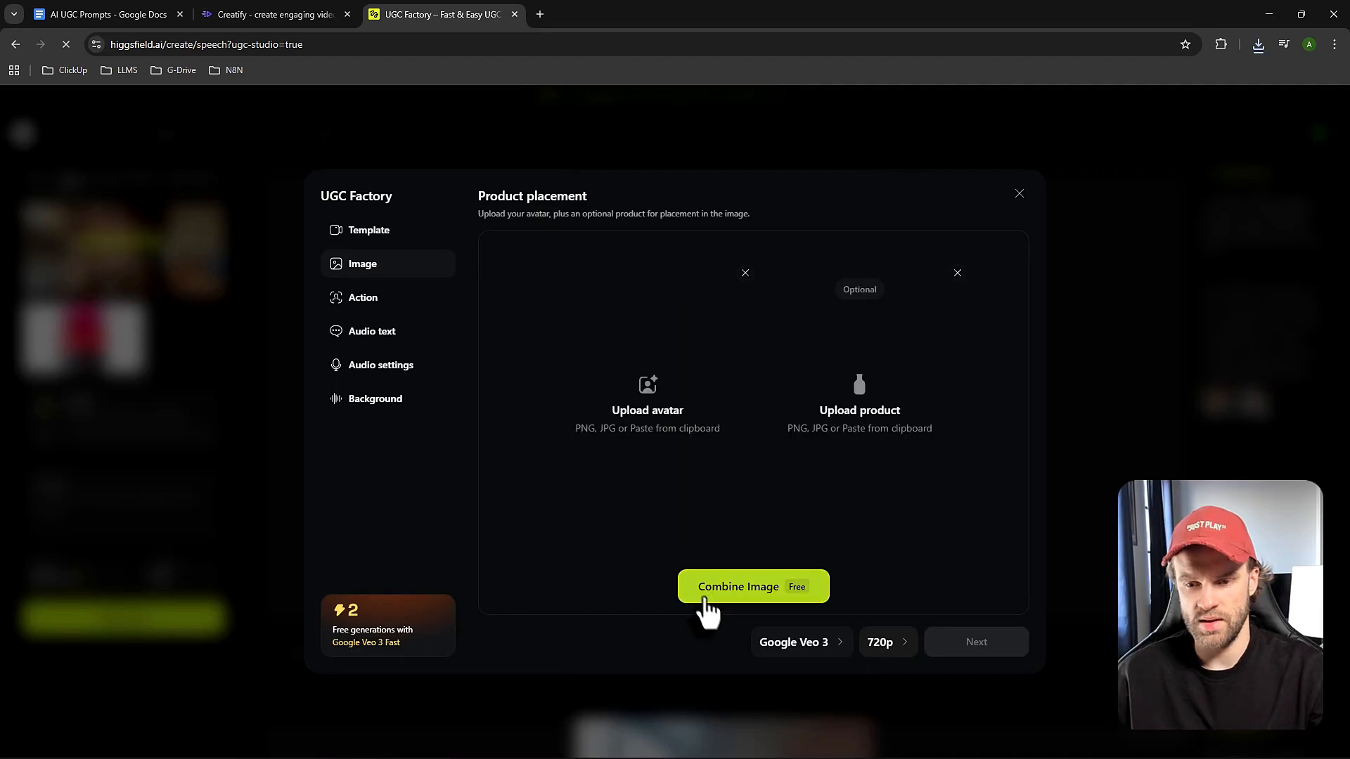
pyautogui.click(657, 421)
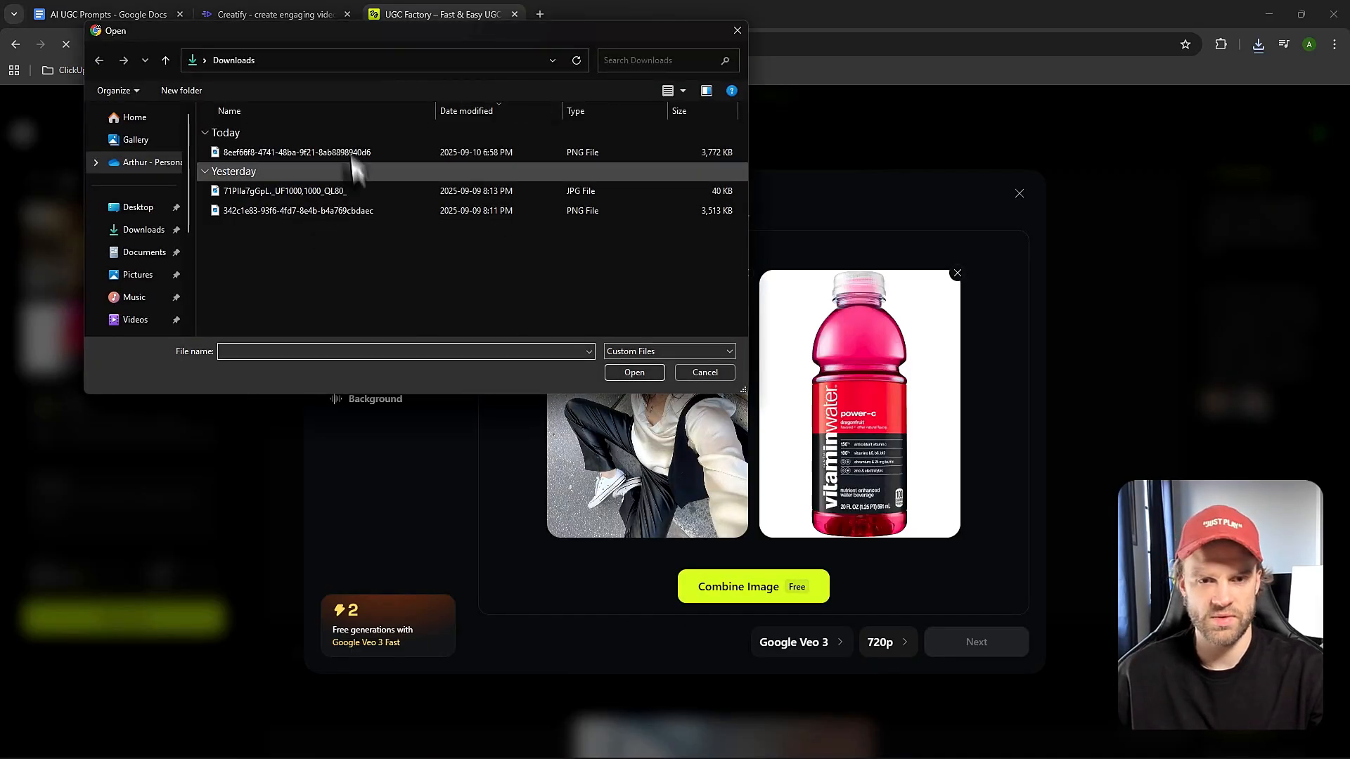
pyautogui.doubleClick(331, 153)
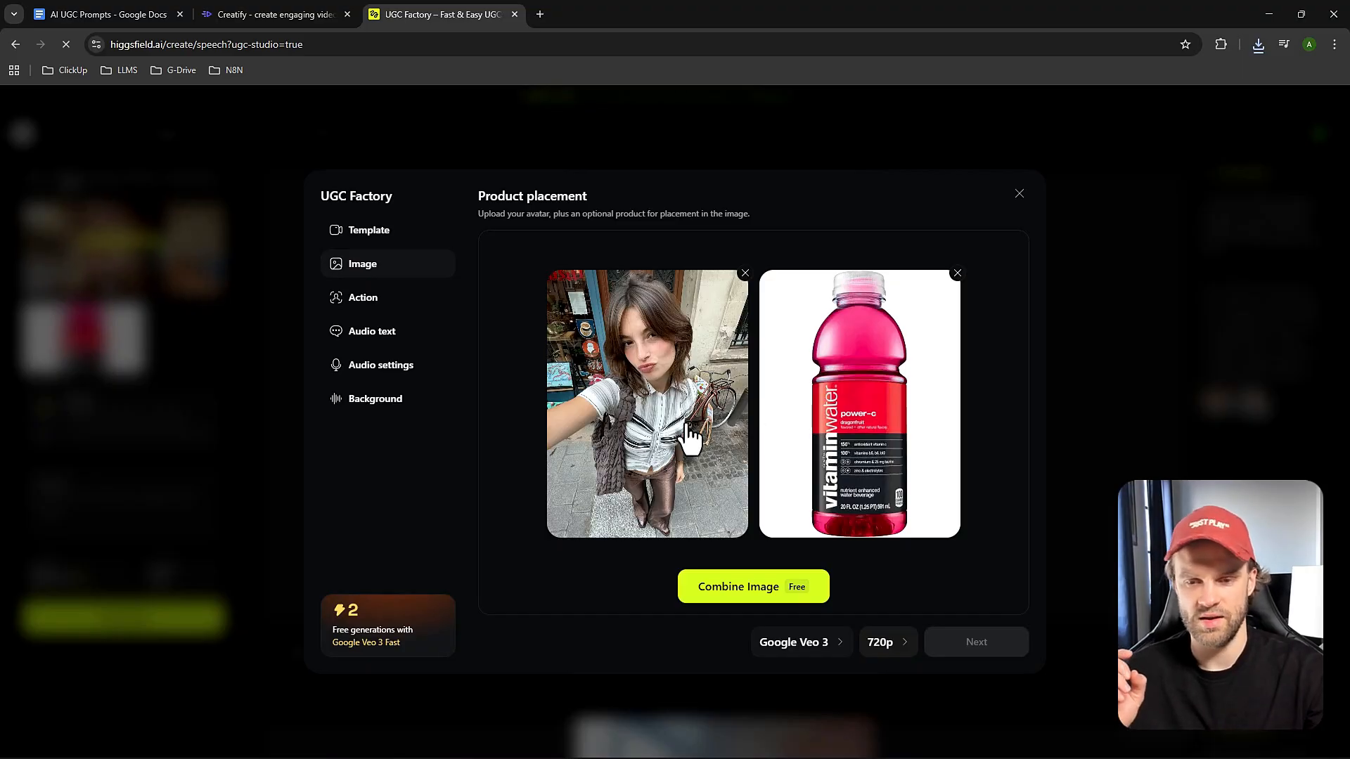
pyautogui.click(751, 589)
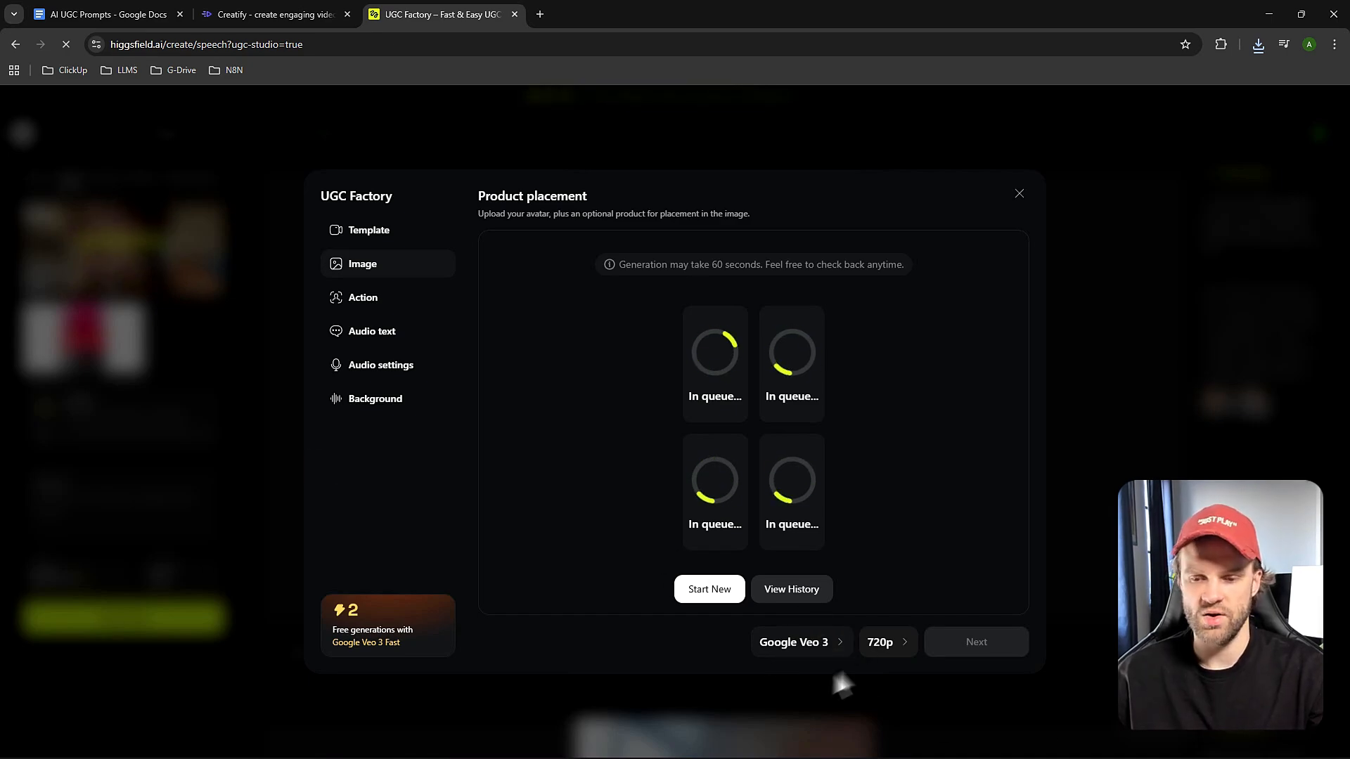
# Set the video generation model to Google Veo 3 Fast.
pyautogui.click(801, 647)
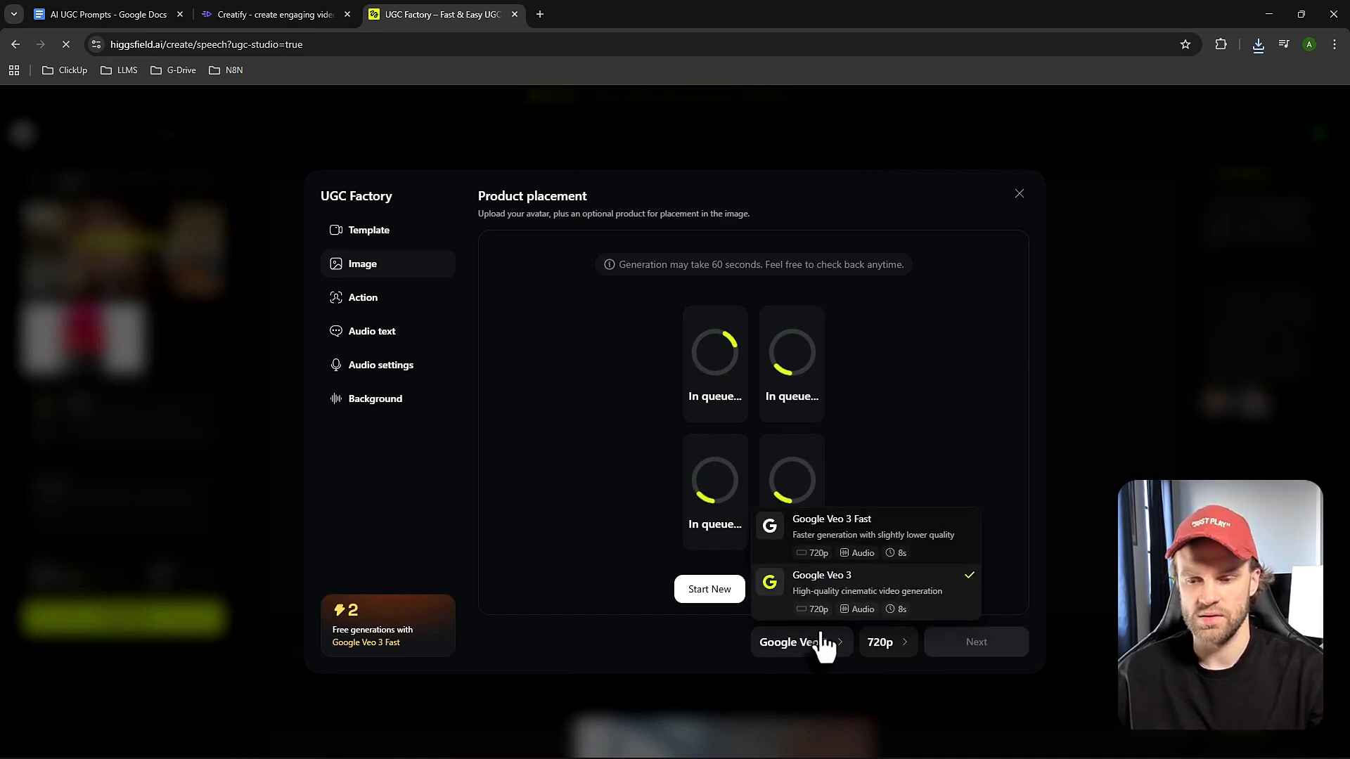
pyautogui.click(840, 545)
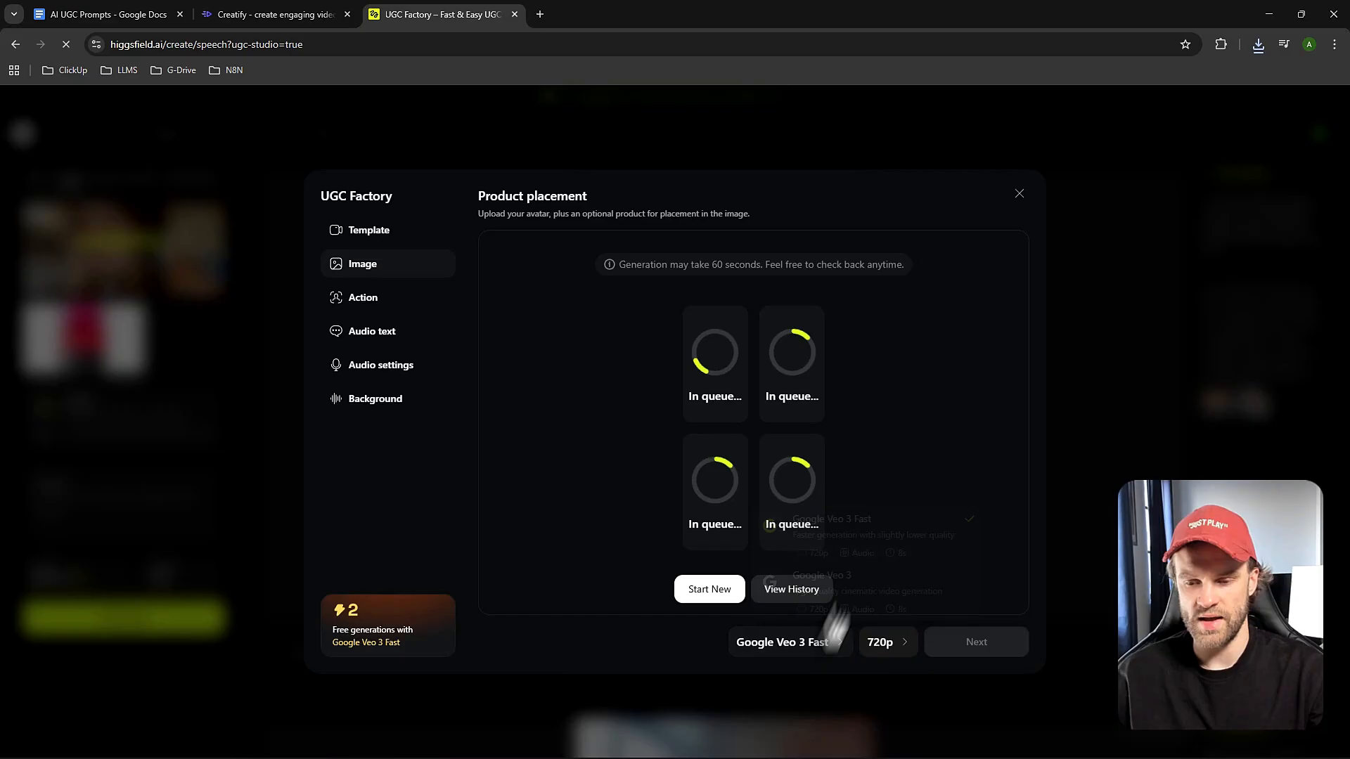
pyautogui.click(808, 647)
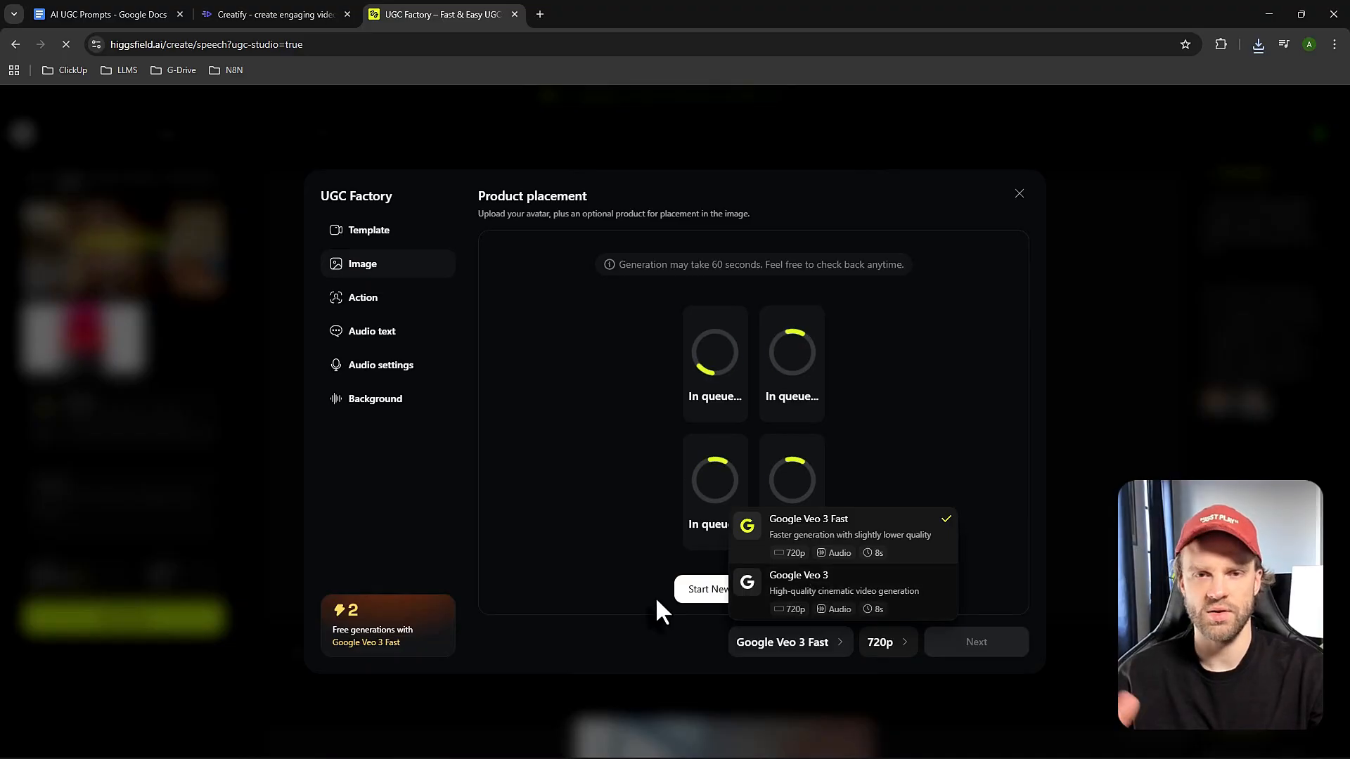
pyautogui.click(599, 631)
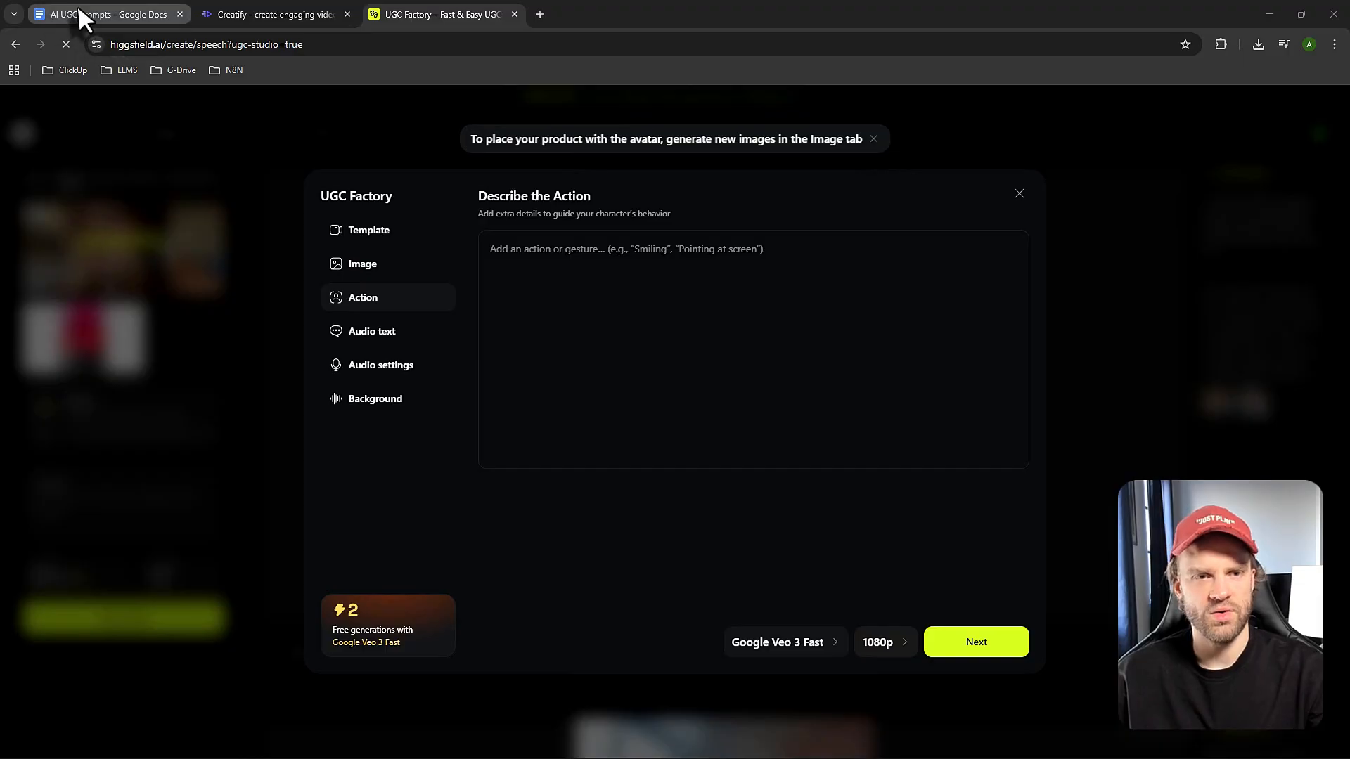
# Copy the Image-to-Video Animation Prompt text from the AI UGC Prompts document into UGC Factory's action description.
pyautogui.moveTo(77, 5); pyautogui.dragTo(246, 14)
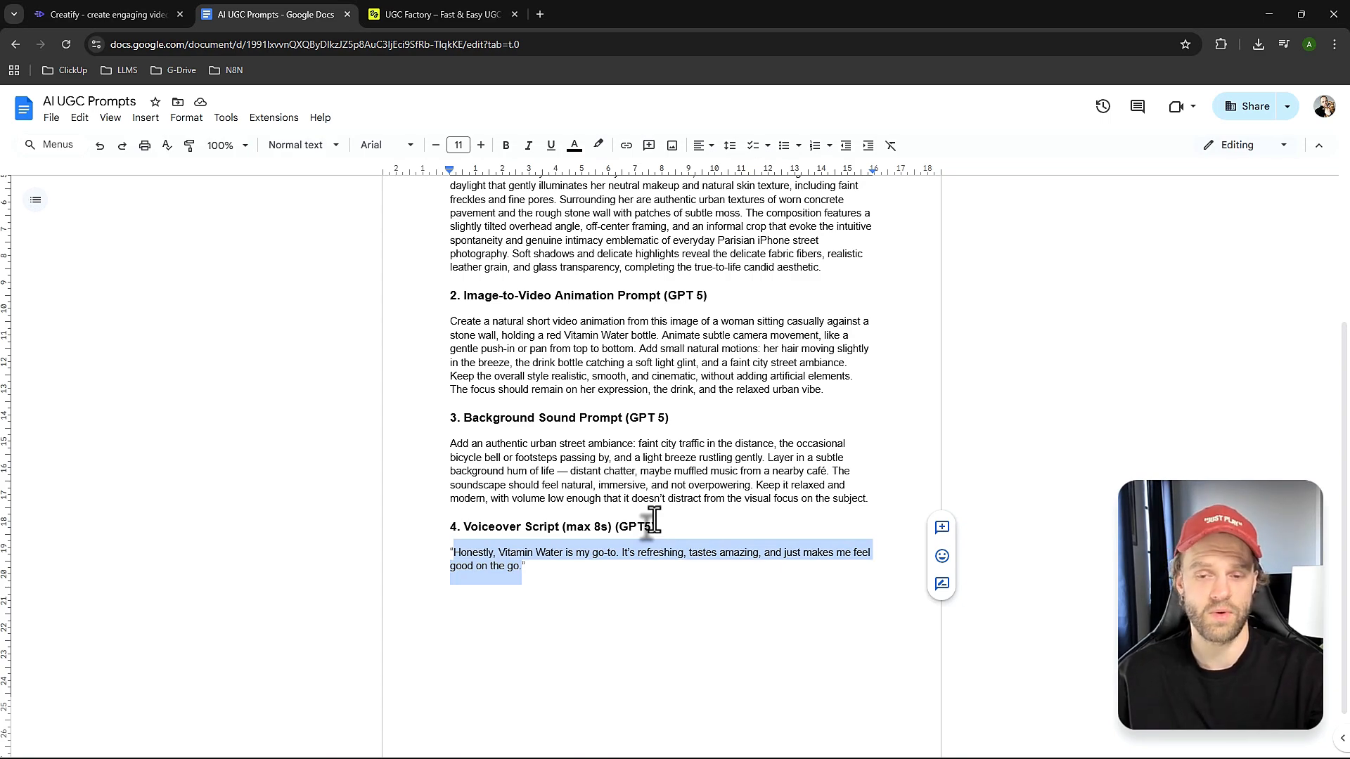
pyautogui.scroll(3, 529, 380)
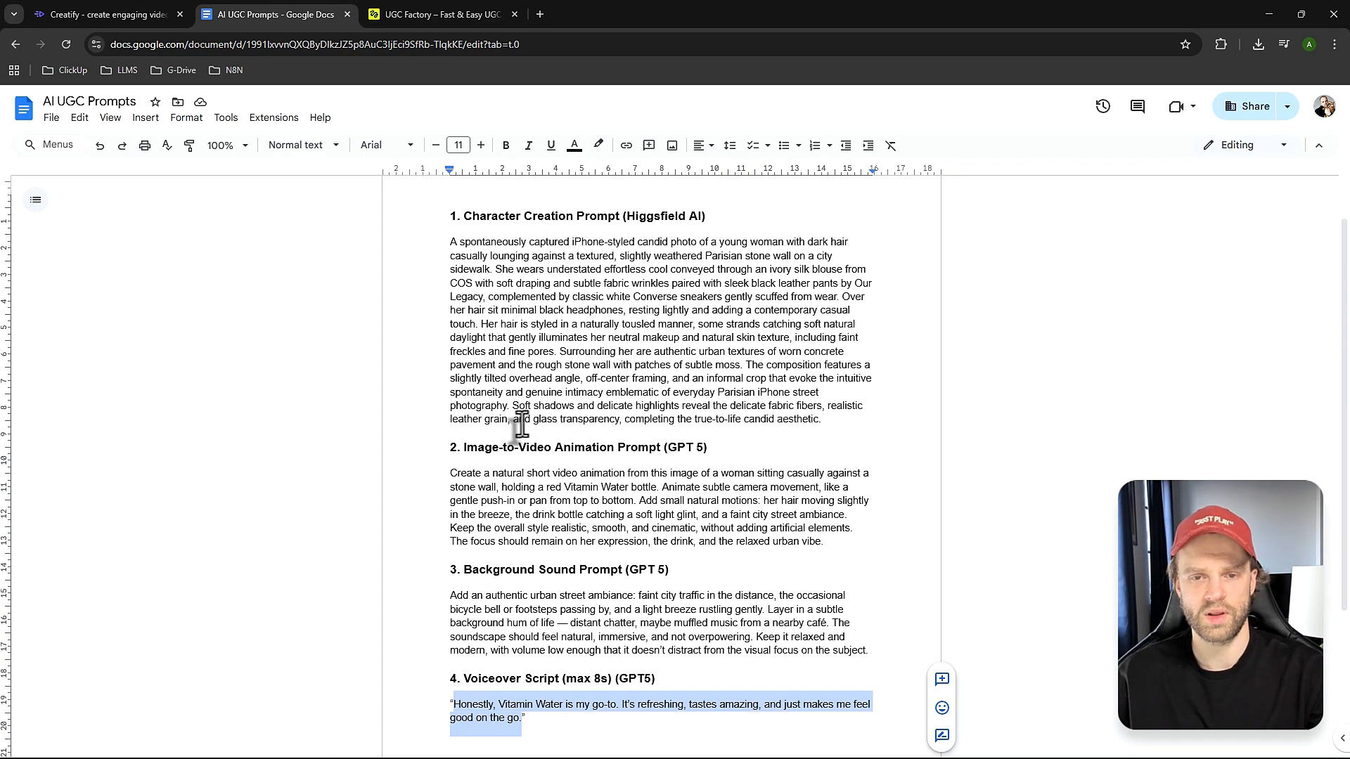
pyautogui.scroll(-2, 486, 362)
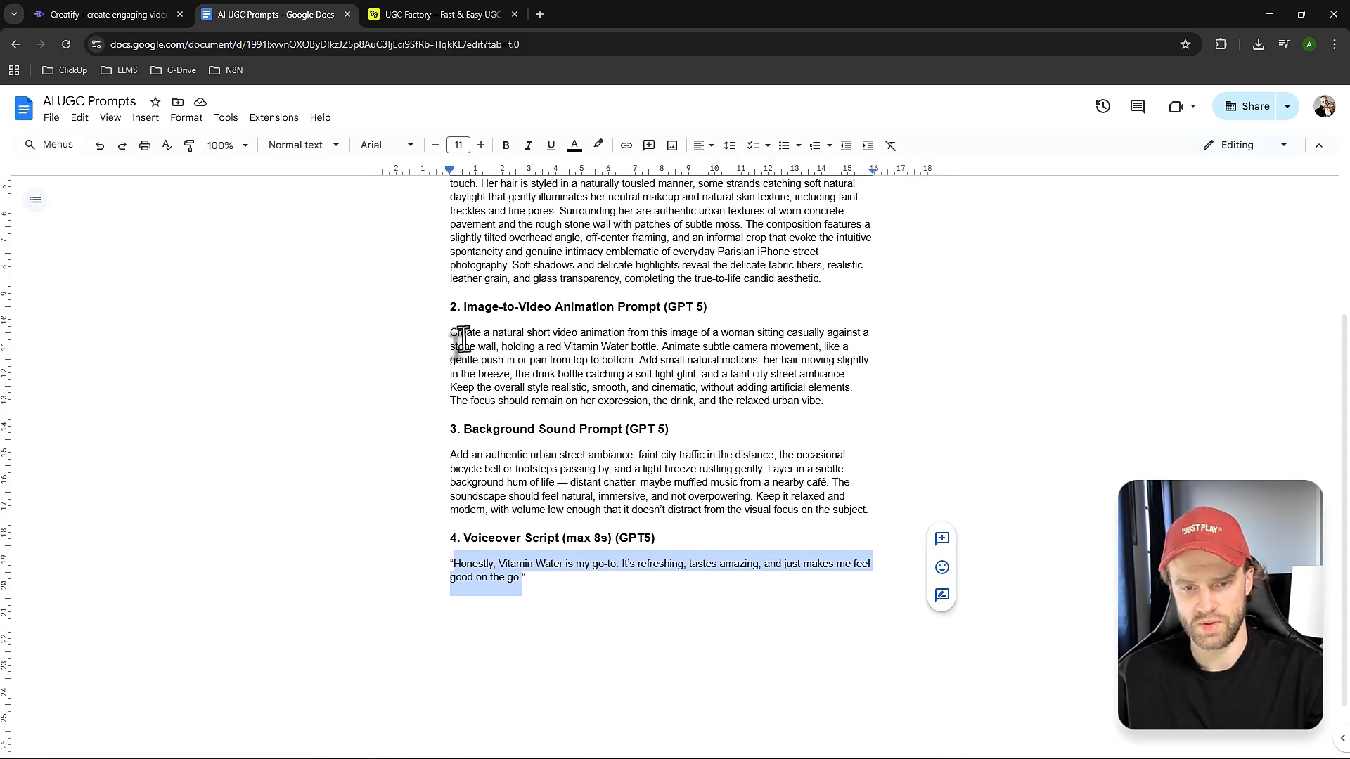
pyautogui.moveTo(445, 334); pyautogui.dragTo(821, 403)
pyautogui.hotkey('ctrl', 'c')
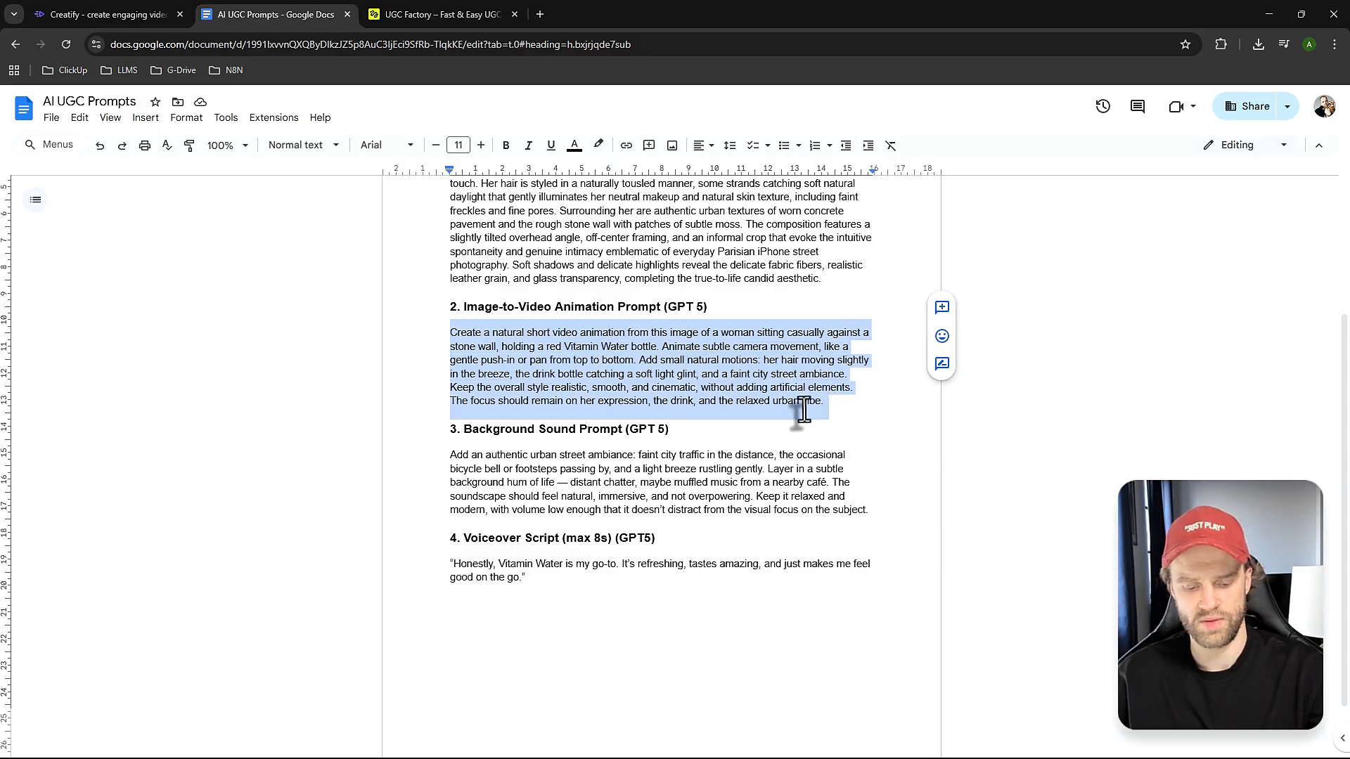
pyautogui.hotkey('ctrl', 'Tab')
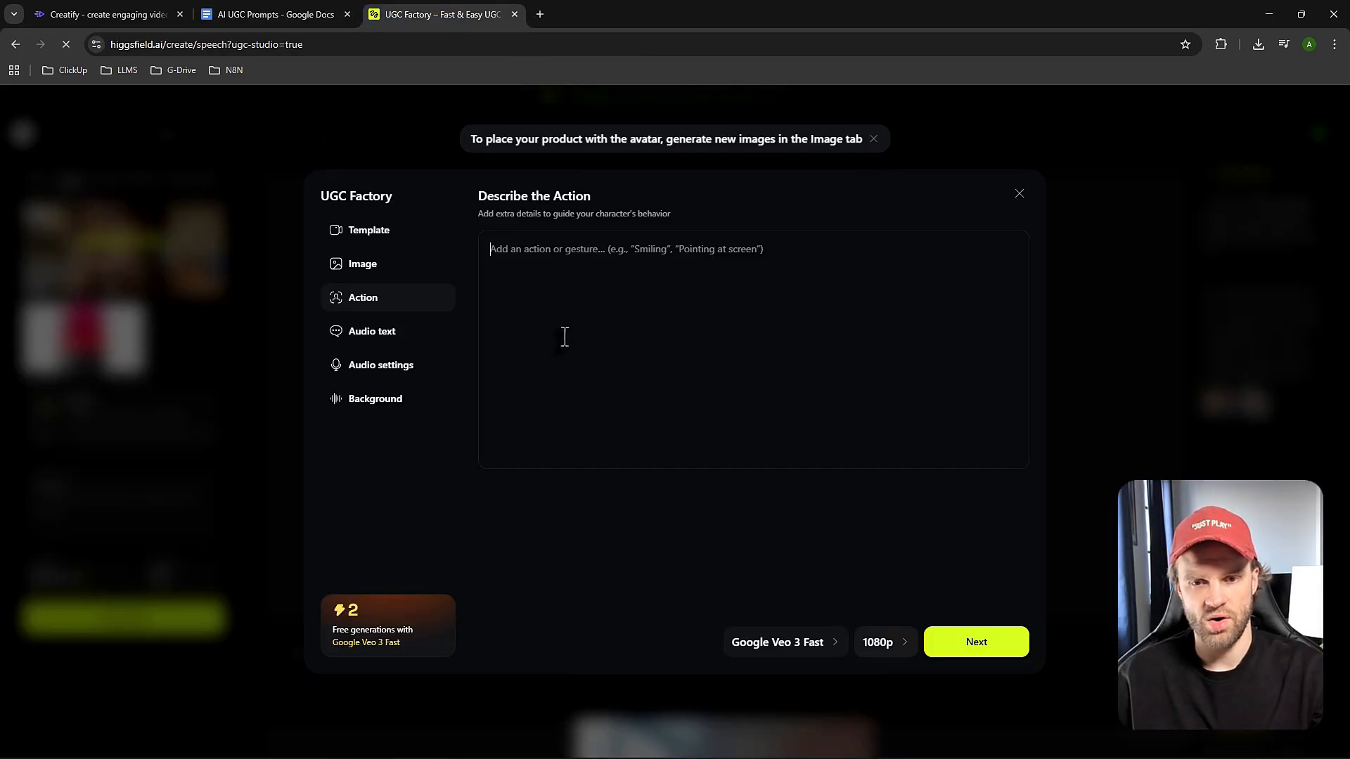
pyautogui.click(542, 289)
pyautogui.hotkey('ctrl', 'v')
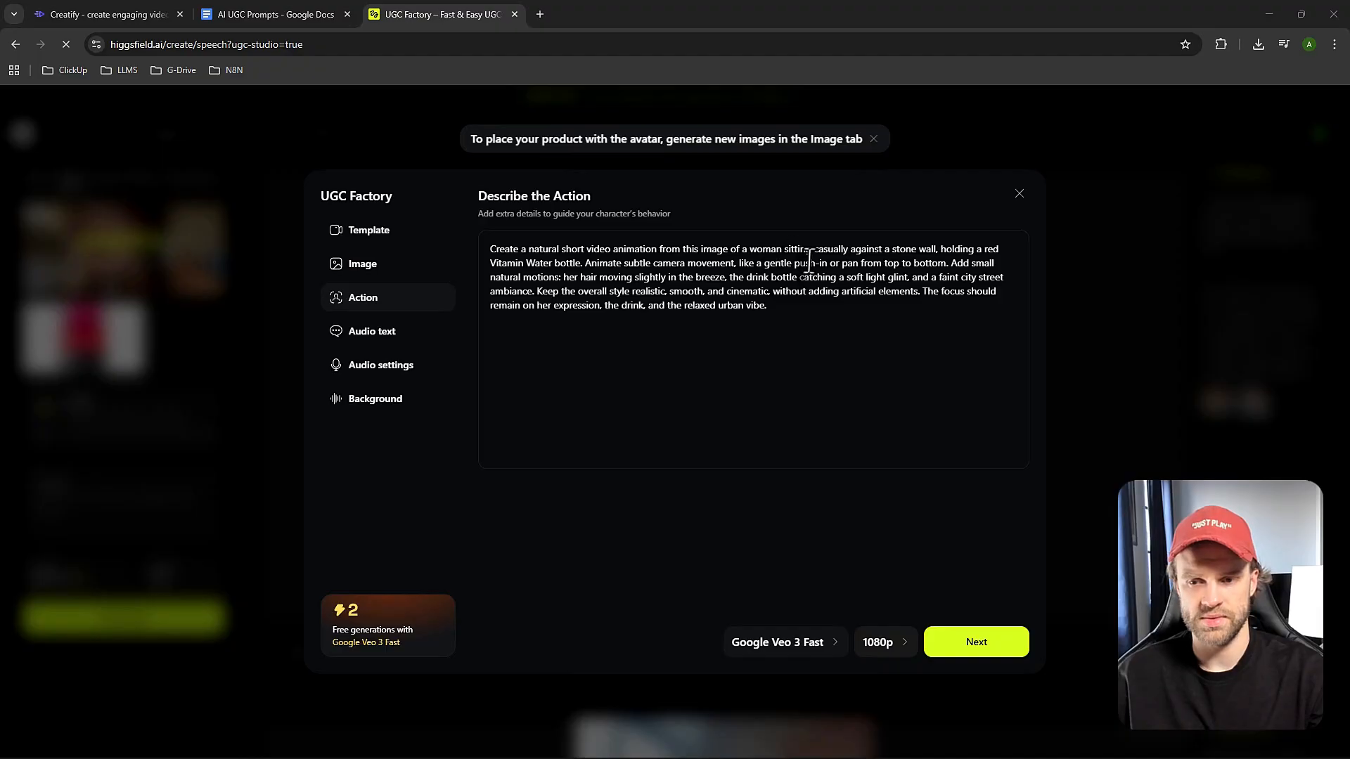
# Edit the action description so the woman is "standing casually on the street" instead of sitting against a stone wall.
pyautogui.moveTo(783, 250); pyautogui.dragTo(801, 250)
pyautogui.write('st')
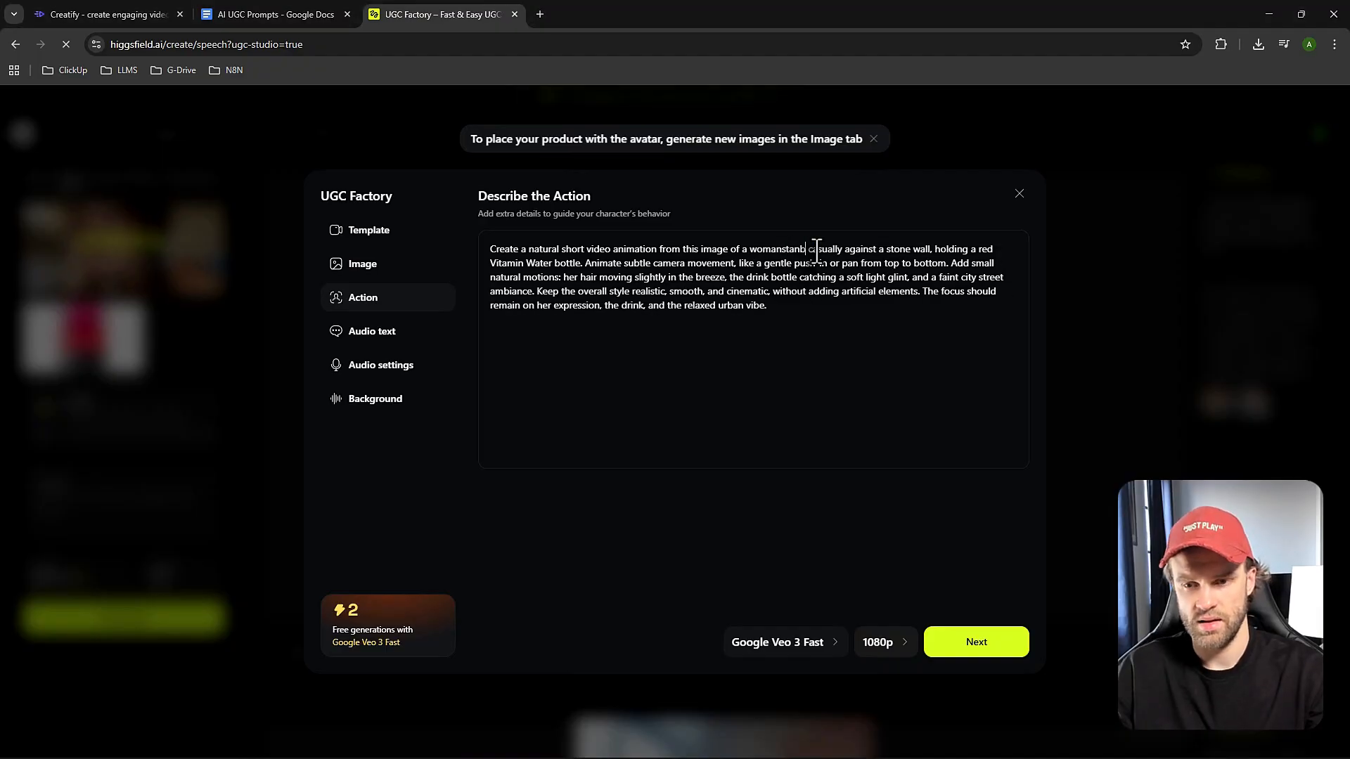
pyautogui.write('anding')
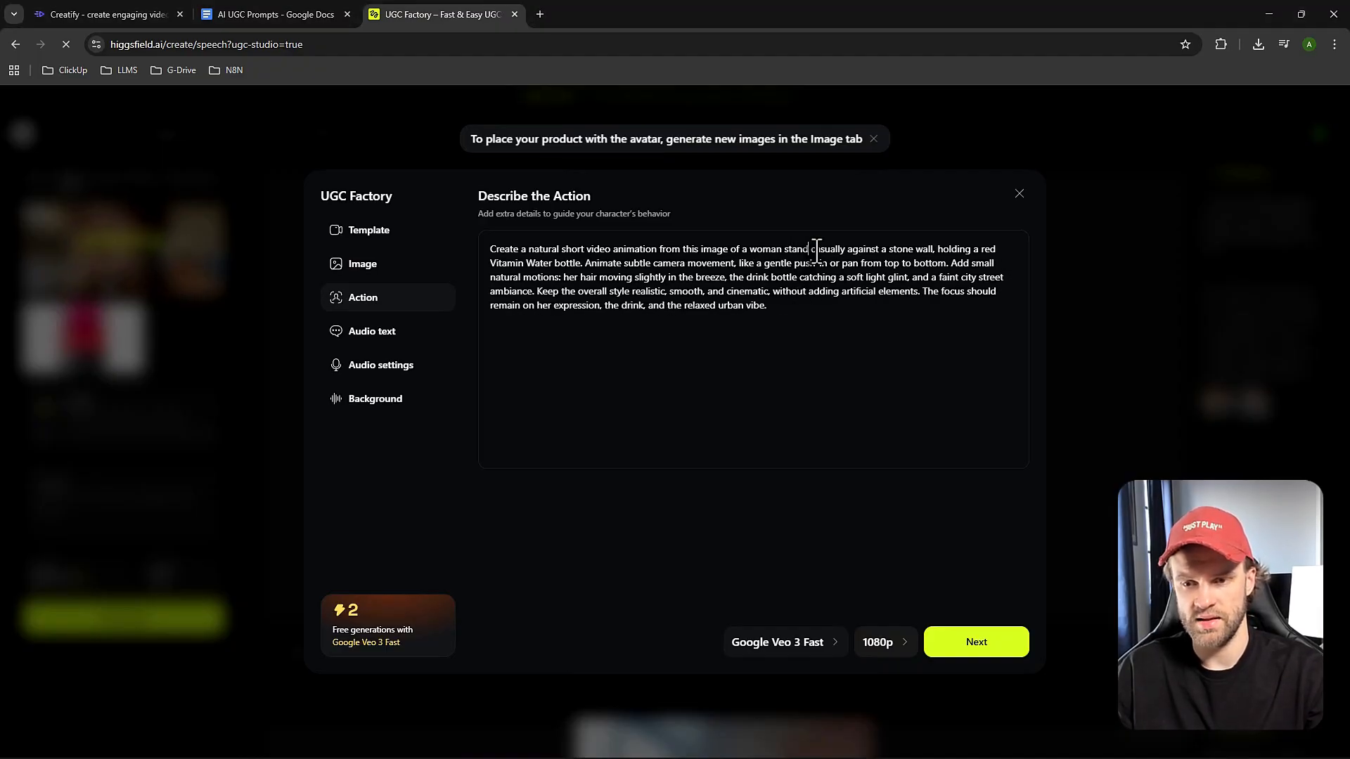
pyautogui.moveTo(860, 250); pyautogui.dragTo(893, 252)
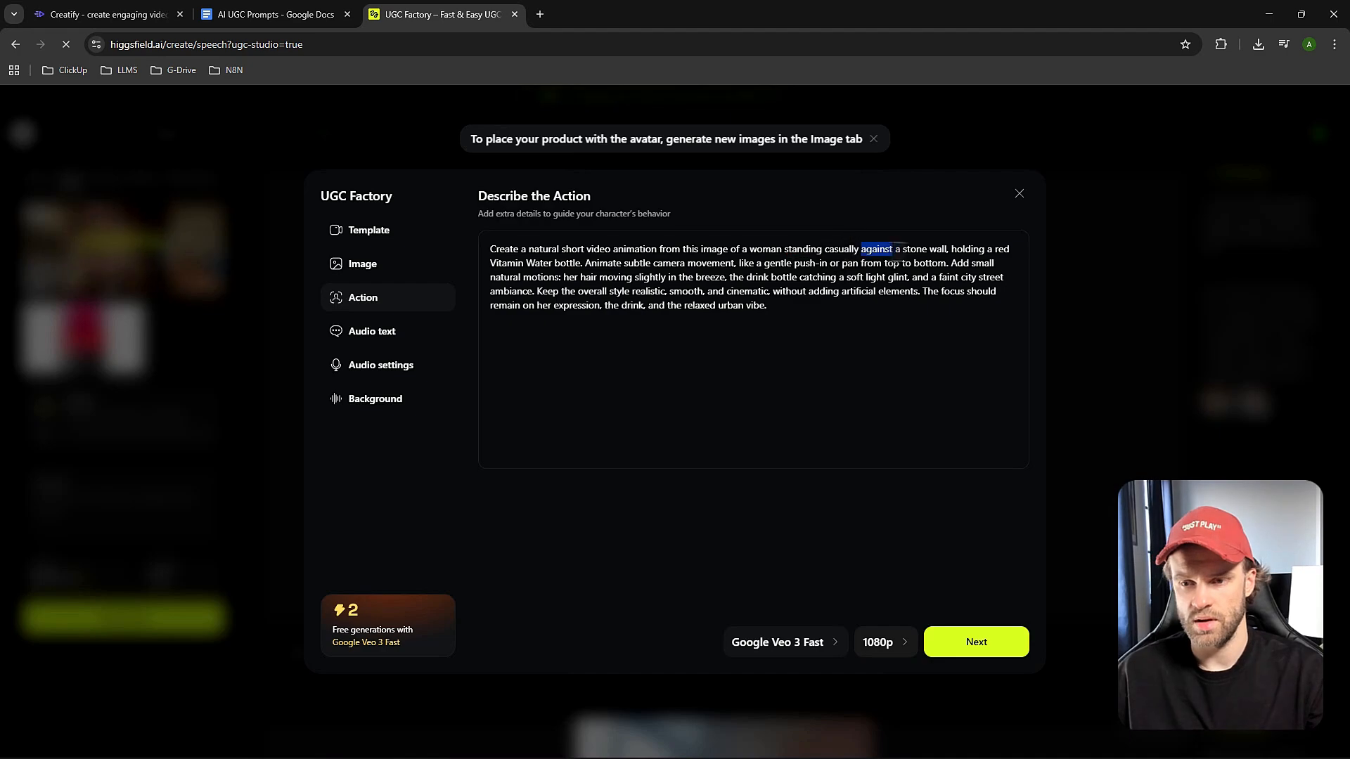
pyautogui.write('on the street')
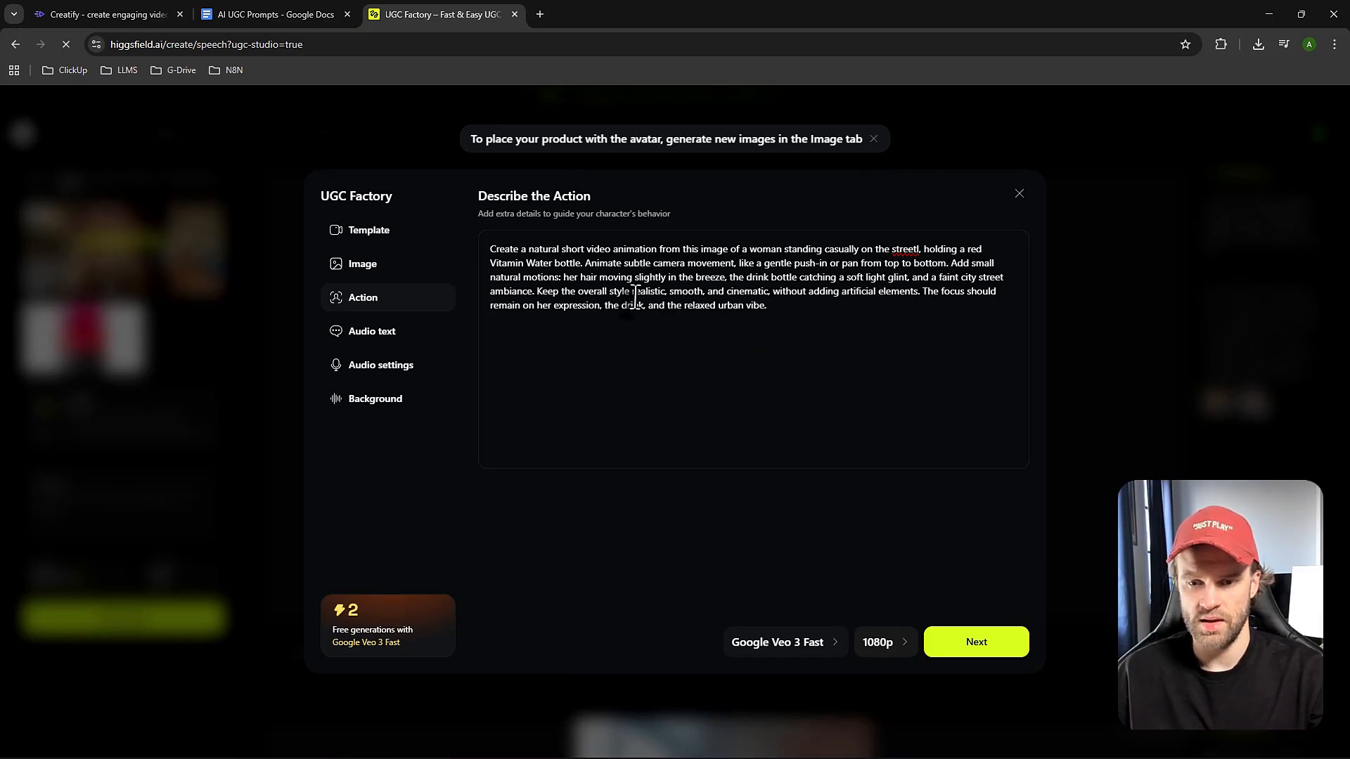
# Copy the Background Sound Prompt text from the AI UGC Prompts document into UGC Factory's background sound description.
pyautogui.click(276, 14)
pyautogui.click(470, 456)
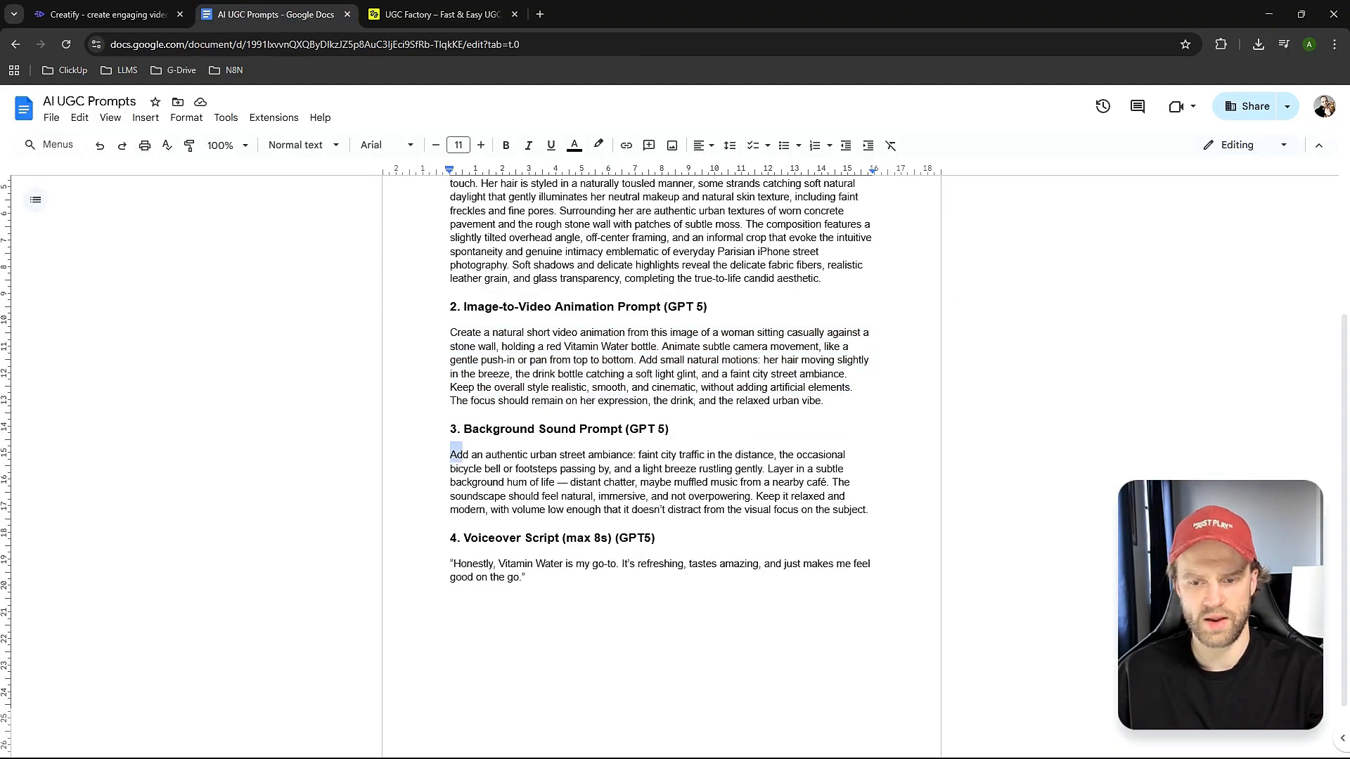
pyautogui.moveTo(463, 456); pyautogui.dragTo(871, 511)
pyautogui.click(436, 14)
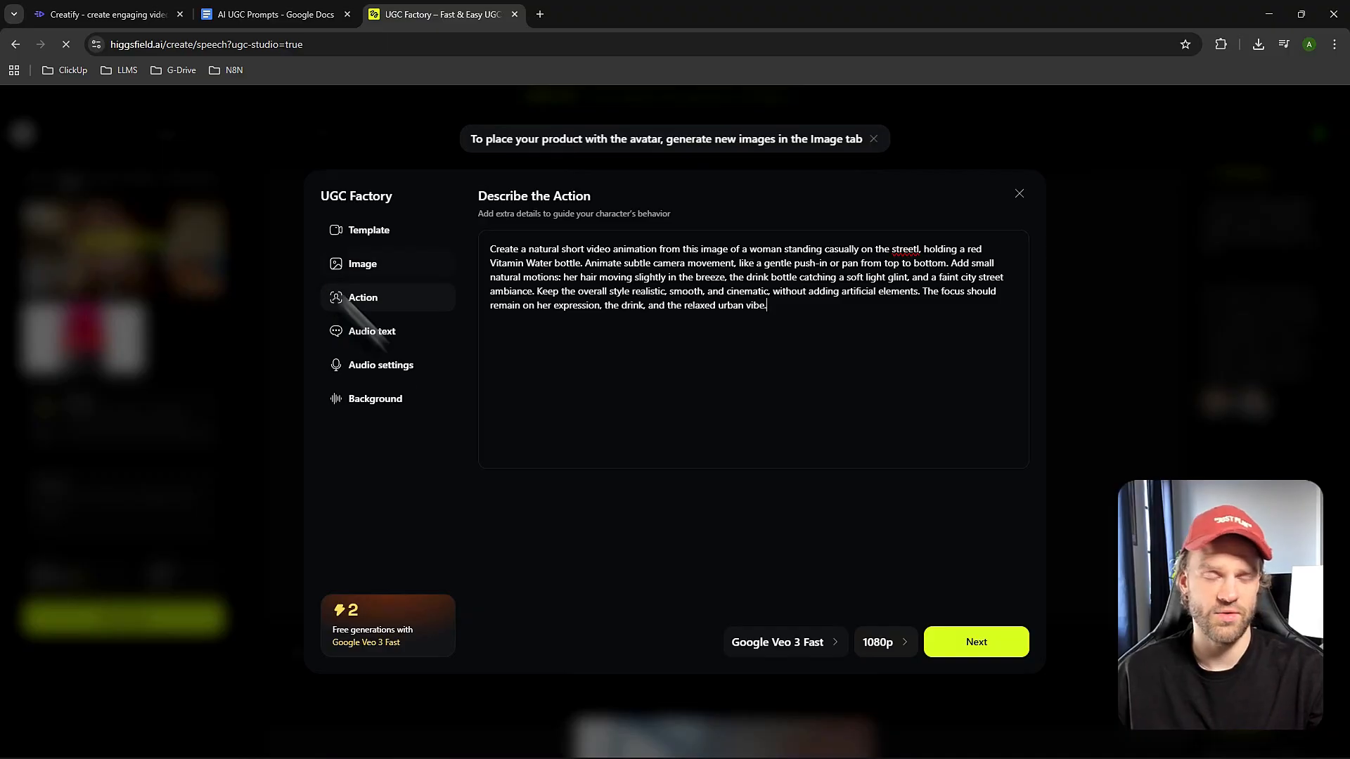
pyautogui.click(410, 385)
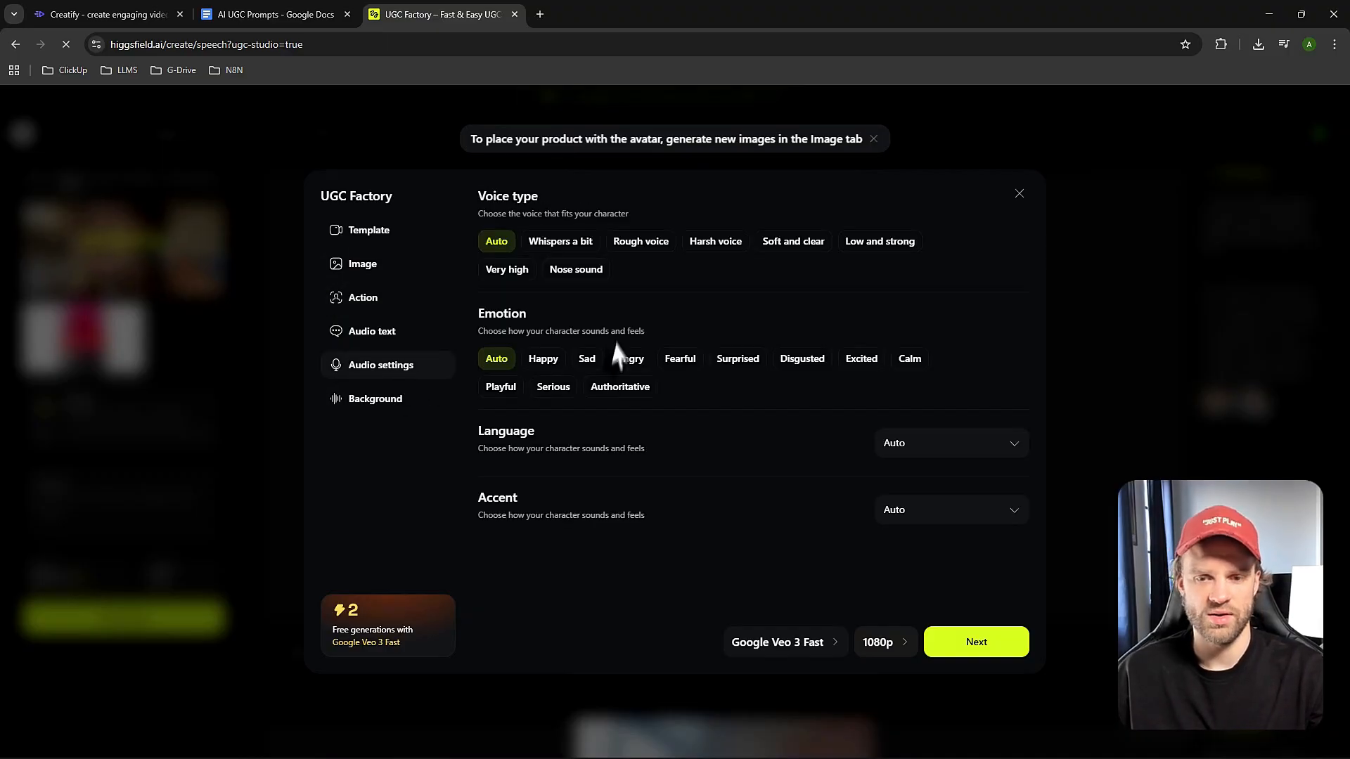
pyautogui.click(391, 408)
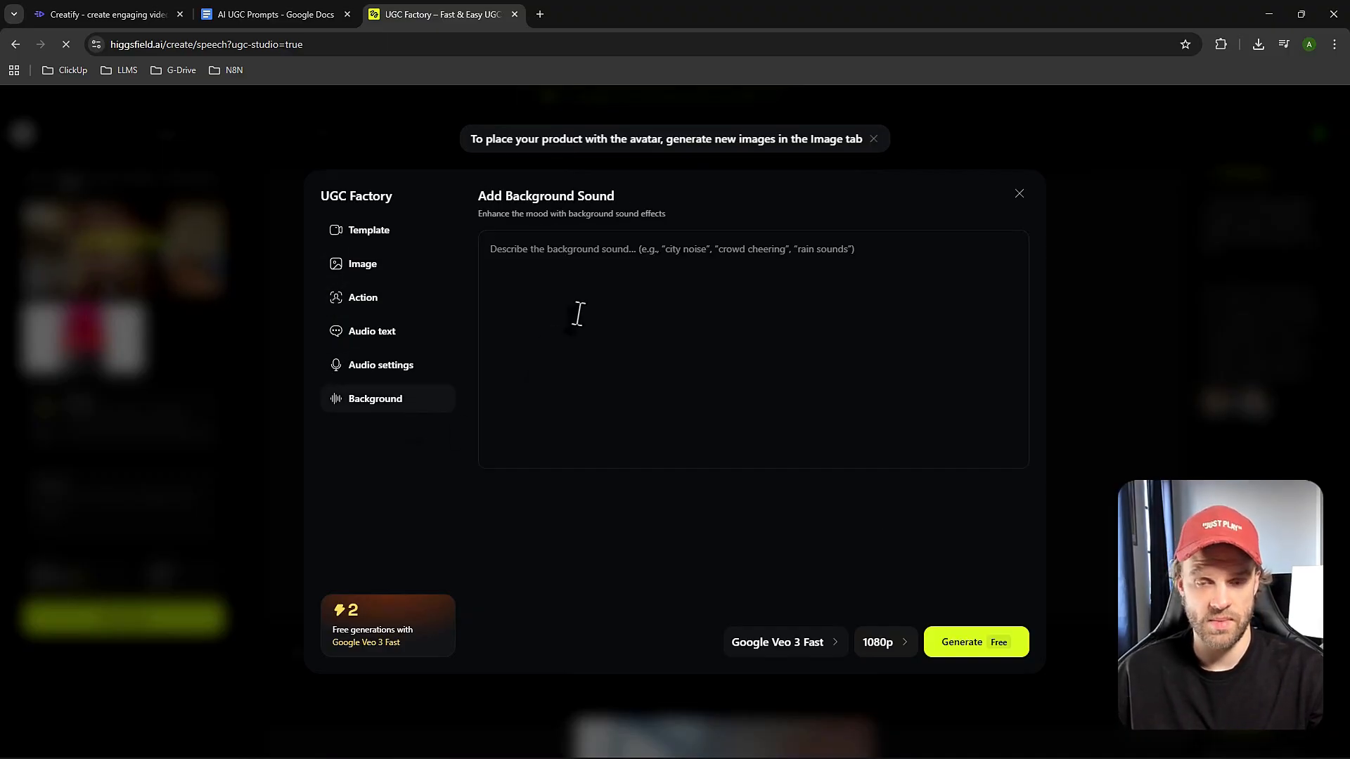
pyautogui.click(579, 314)
pyautogui.write('Add an authentic urban street ambiance: faint city traffic in the distance, the occasional bicycle bell or footsteps passing by, and a light breeze rustling gently. Layer in a subtle background hum of life — distant chatter, maybe muffled music from a nearby café. The soundscape should feel natural, immersive, and not overpowering. Keep it relaxed and')
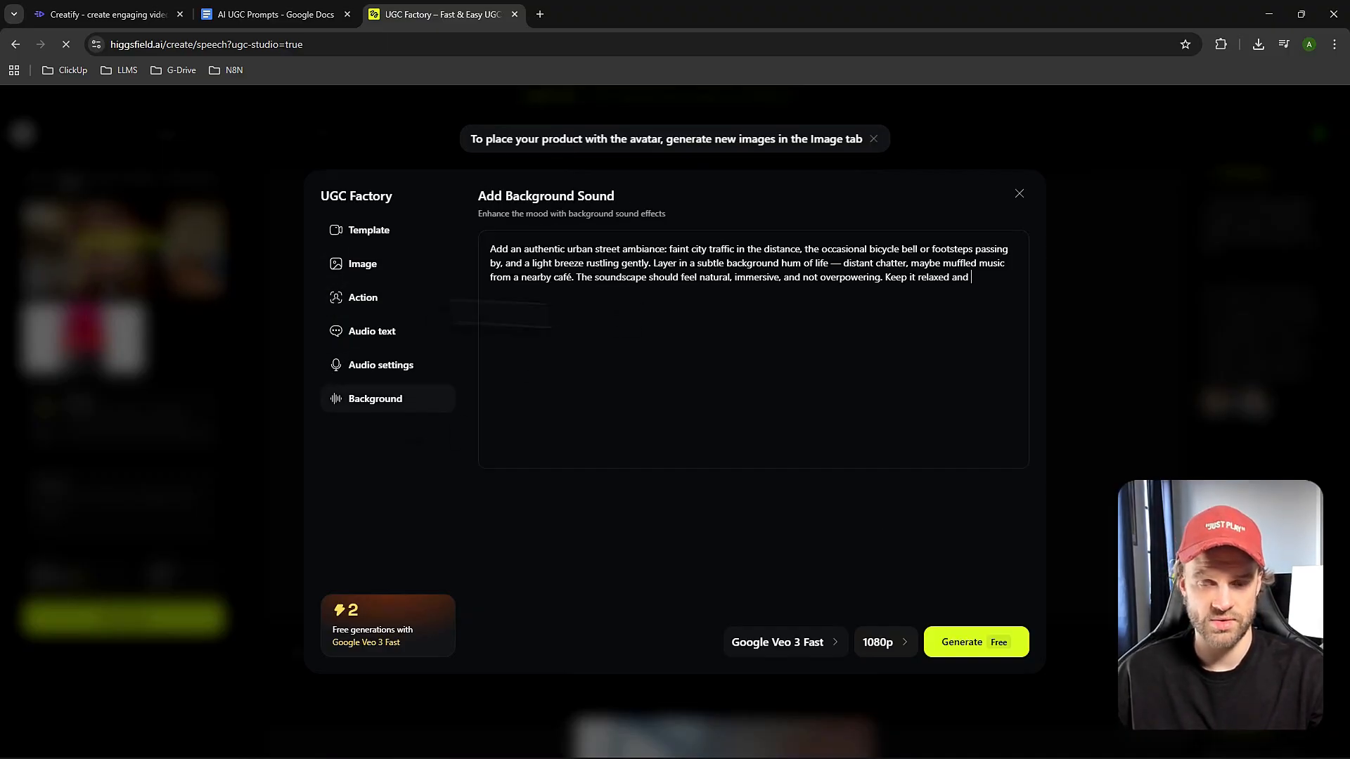
# Set the voice accent to American and the language to English in the audio settings.
pyautogui.click(415, 367)
pyautogui.click(921, 508)
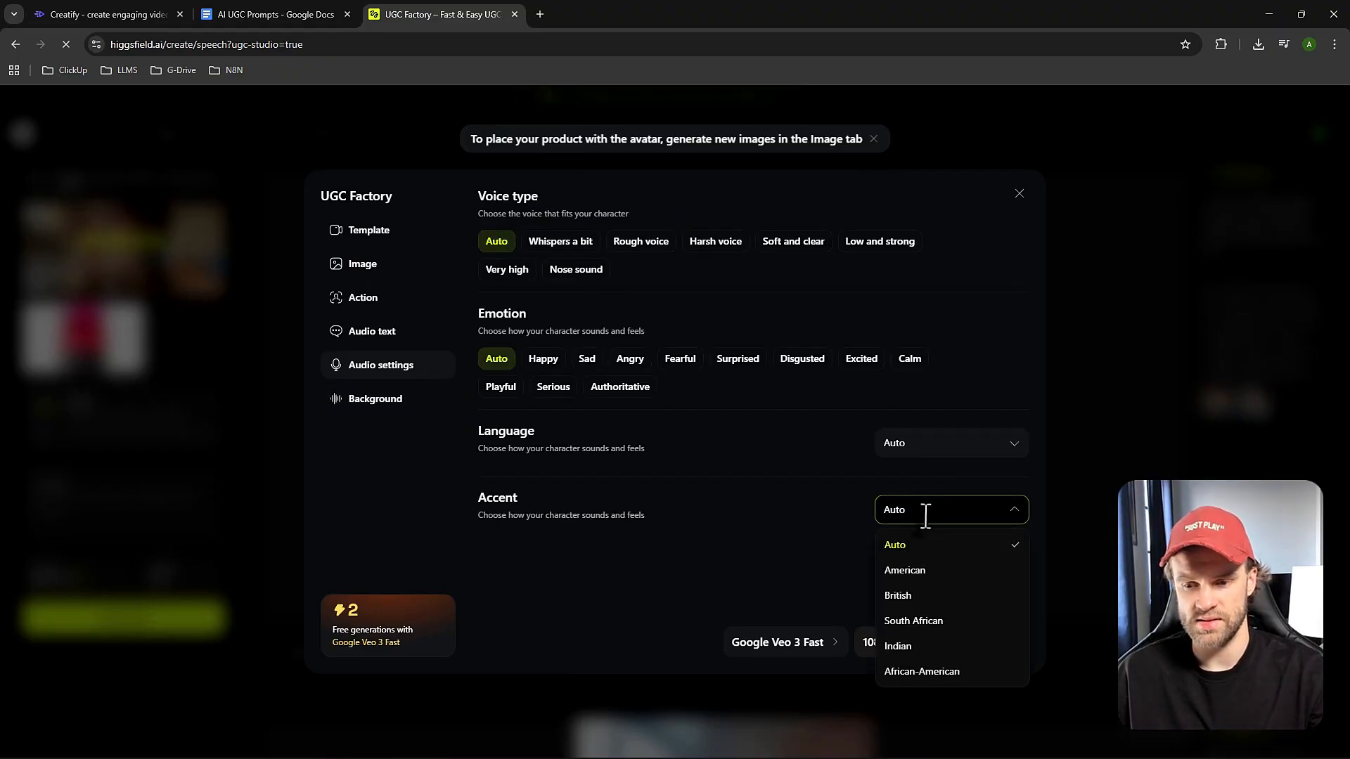
pyautogui.click(913, 573)
pyautogui.click(924, 443)
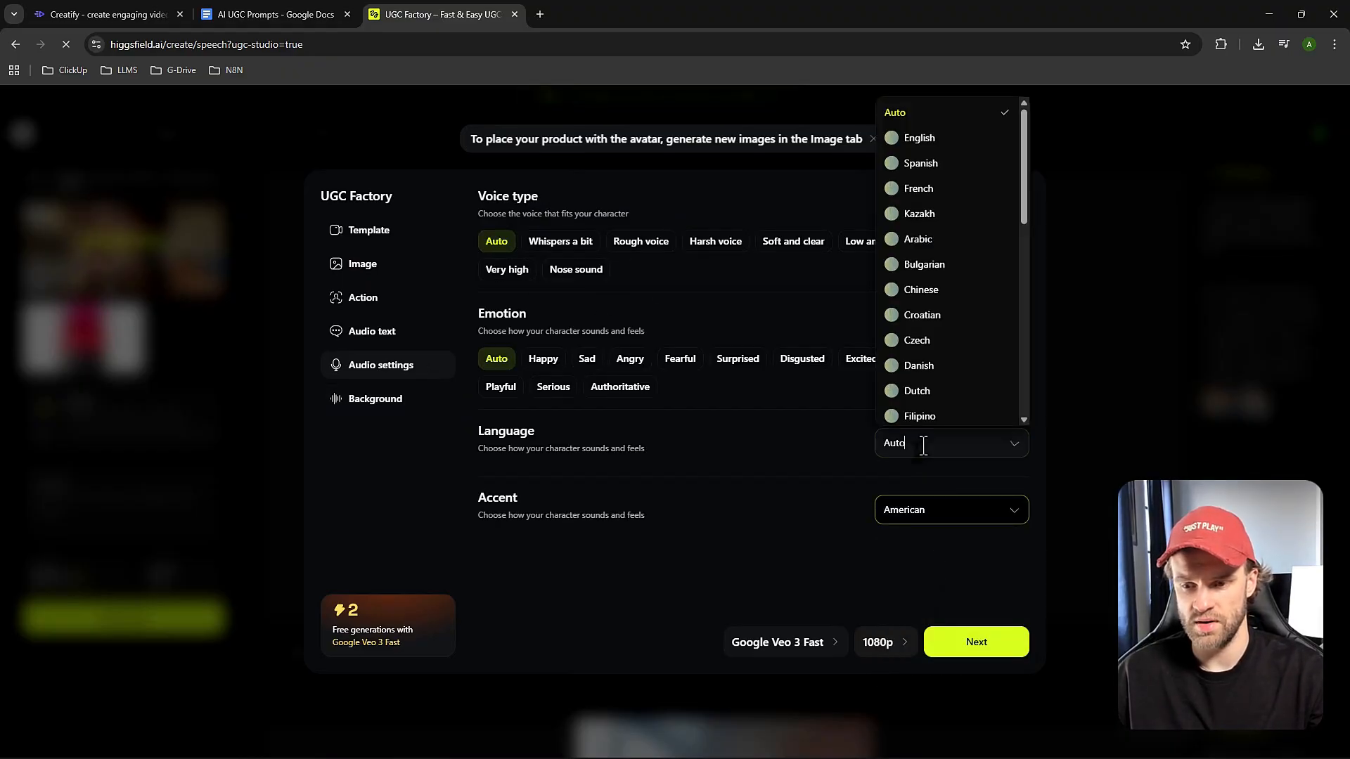
pyautogui.write('e')
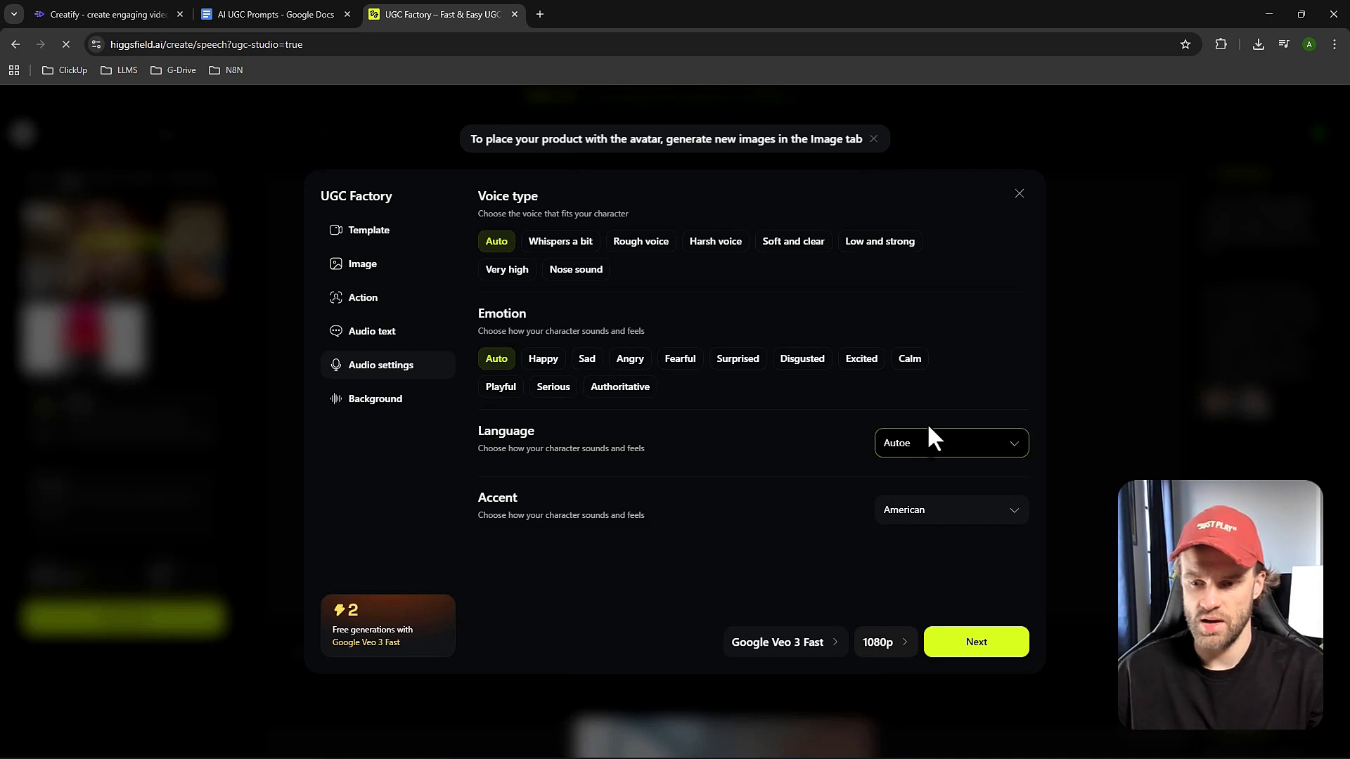
pyautogui.press('BackSpace')
pyautogui.press('BackSpace')
pyautogui.press('BackSpace')
pyautogui.press('BackSpace')
pyautogui.press('BackSpace')
pyautogui.write('eng')
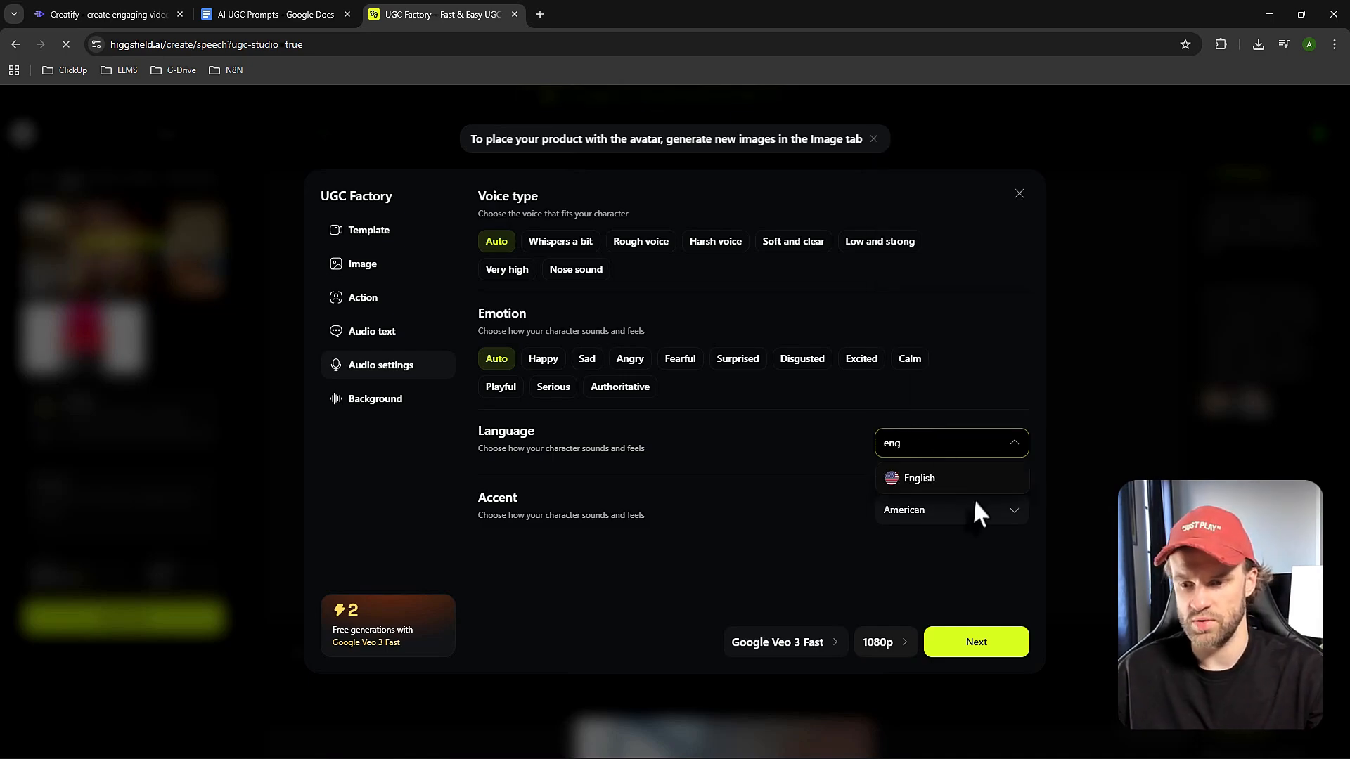
pyautogui.click(921, 478)
pyautogui.click(725, 444)
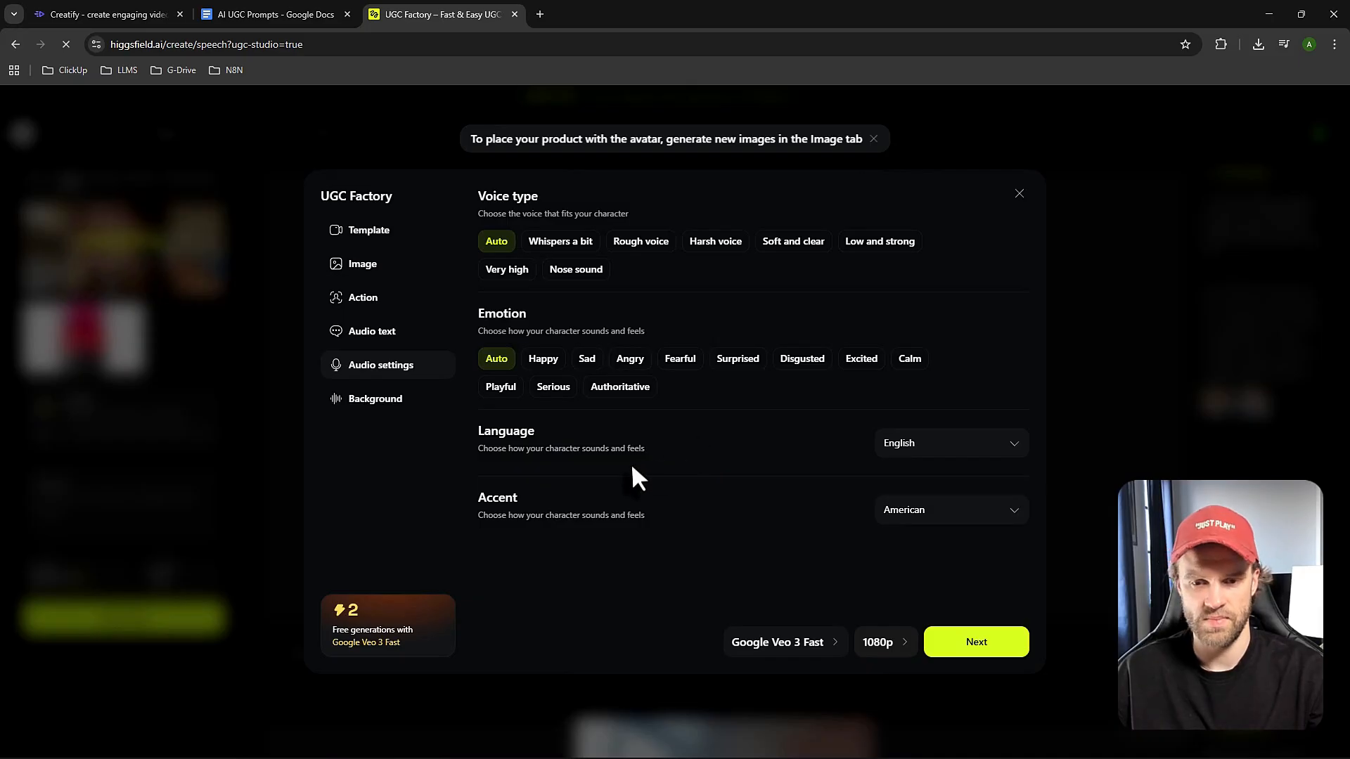
# Copy the Voiceover Script from the AI UGC Prompts document into the audio text and remove its opening quotation mark.
pyautogui.click(377, 341)
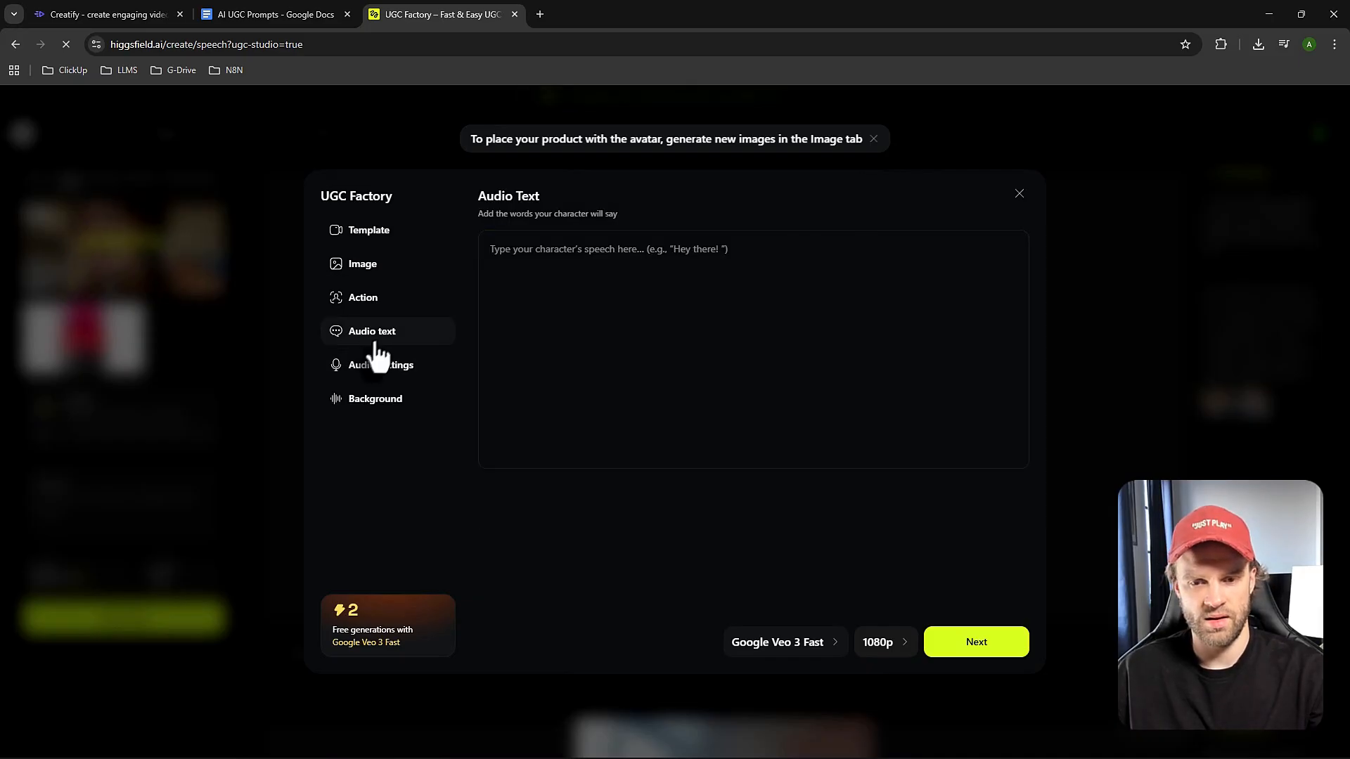
pyautogui.click(277, 12)
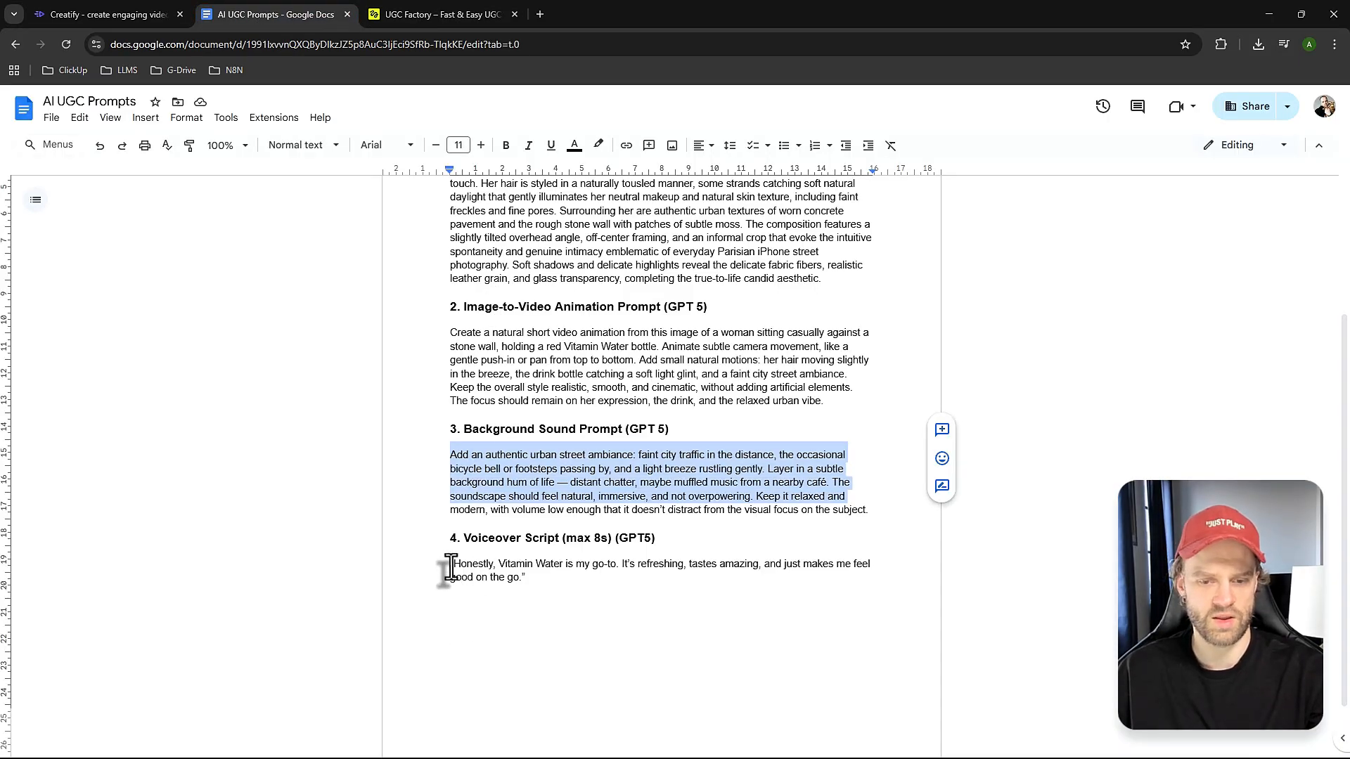
pyautogui.moveTo(450, 564); pyautogui.dragTo(511, 587)
pyautogui.hotkey('ctrl', 'c')
pyautogui.click(436, 14)
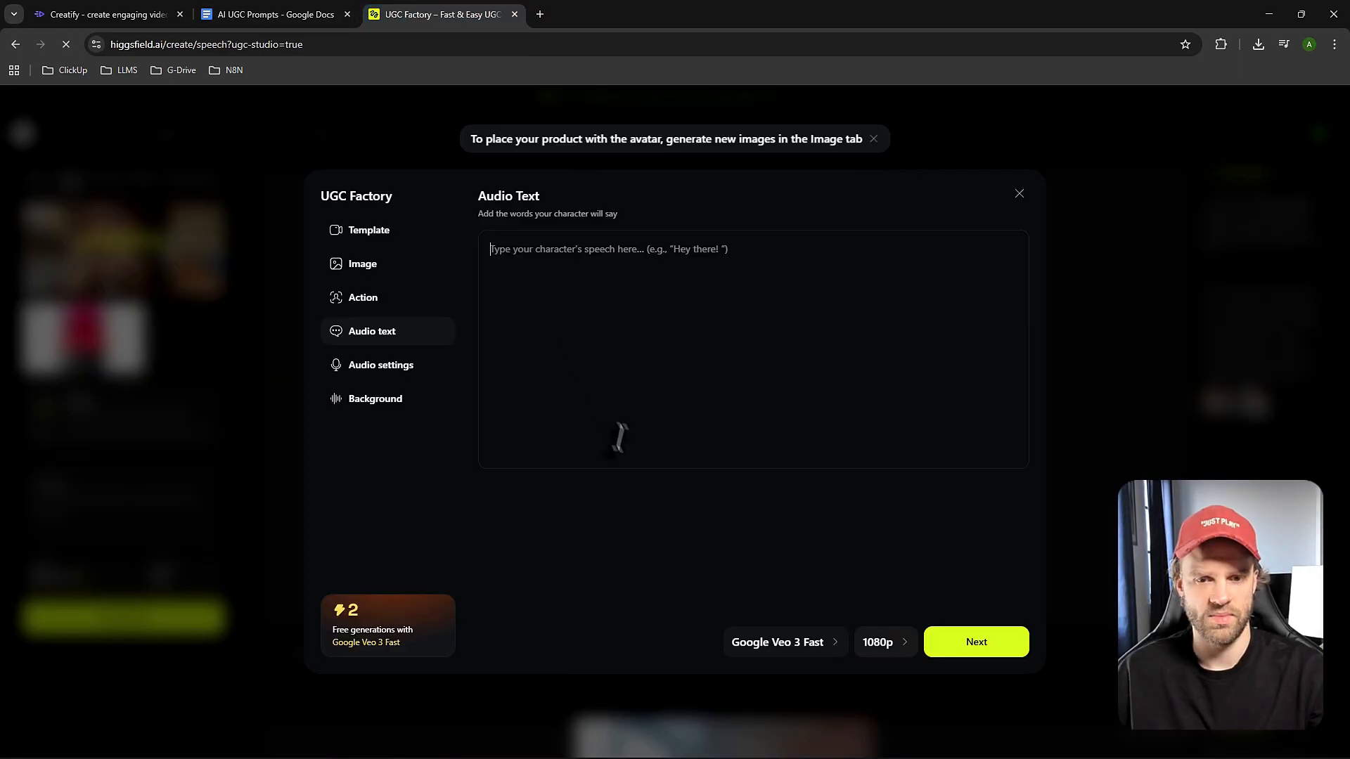
pyautogui.click(593, 368)
pyautogui.hotkey('ctrl', 'v')
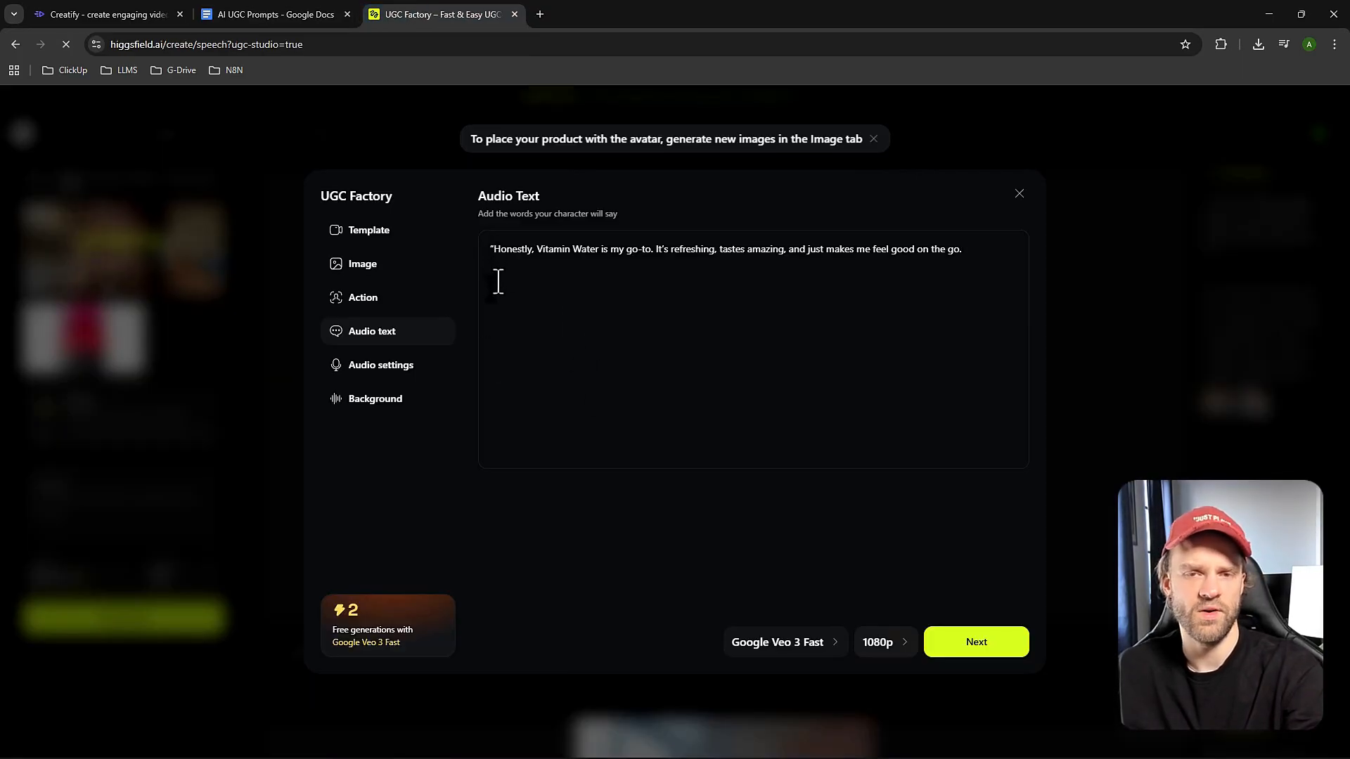
pyautogui.press('Delete')
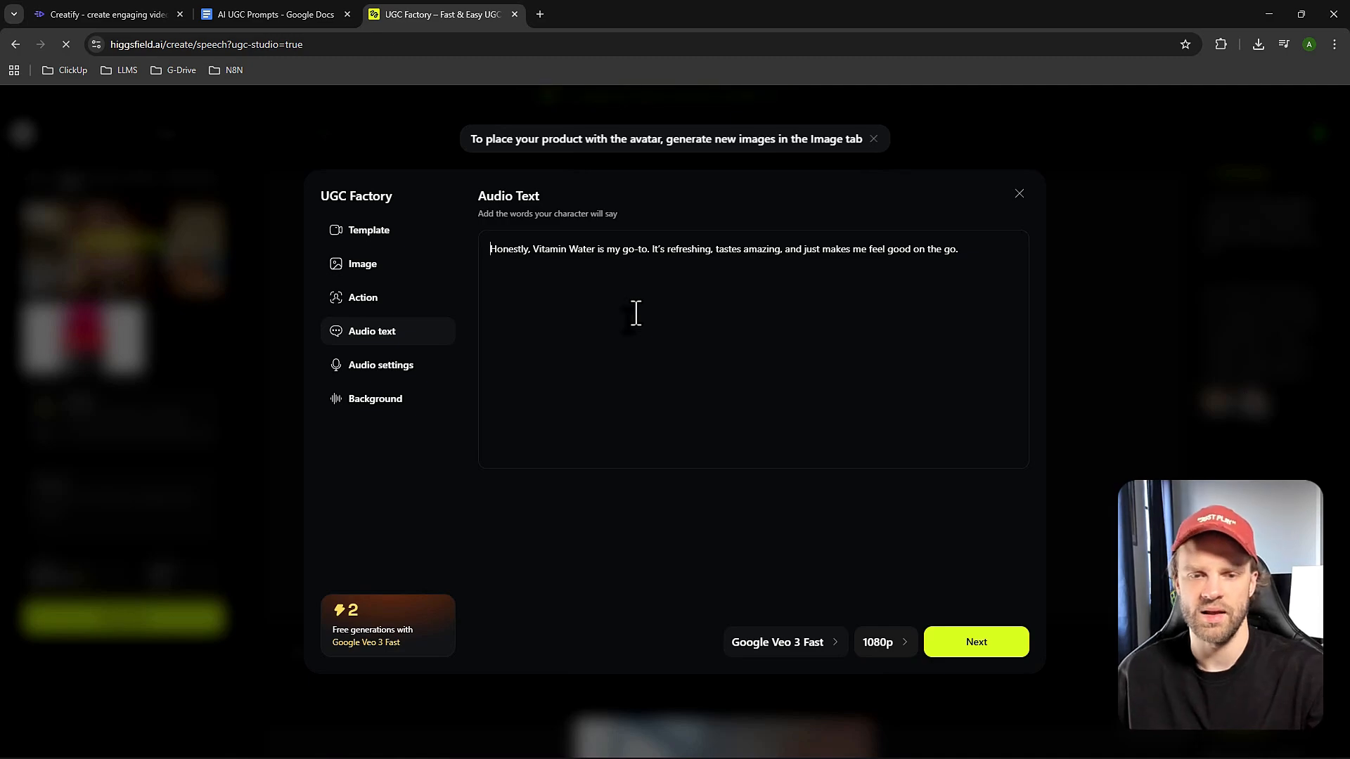
# Return to the product placement images and view the first and second generated images at full size.
pyautogui.click(376, 264)
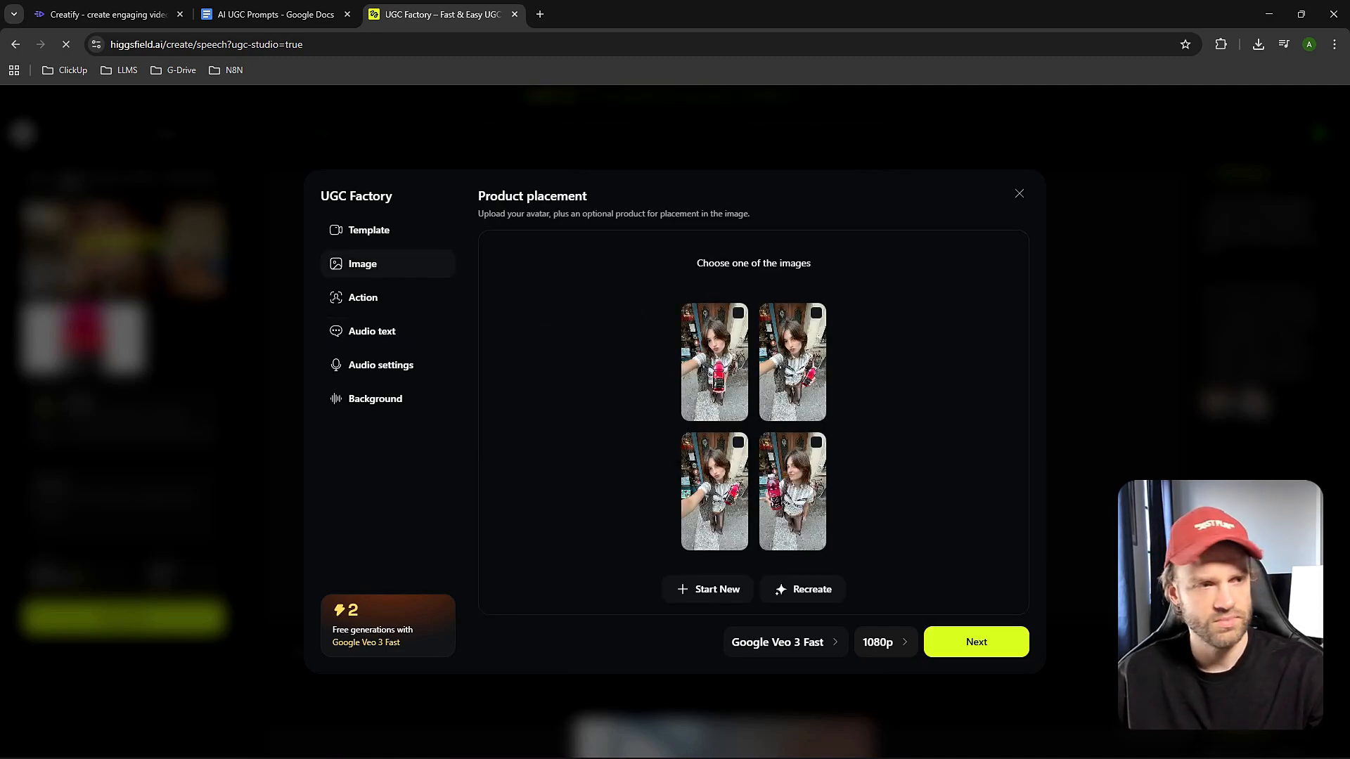
pyautogui.rightClick(731, 383)
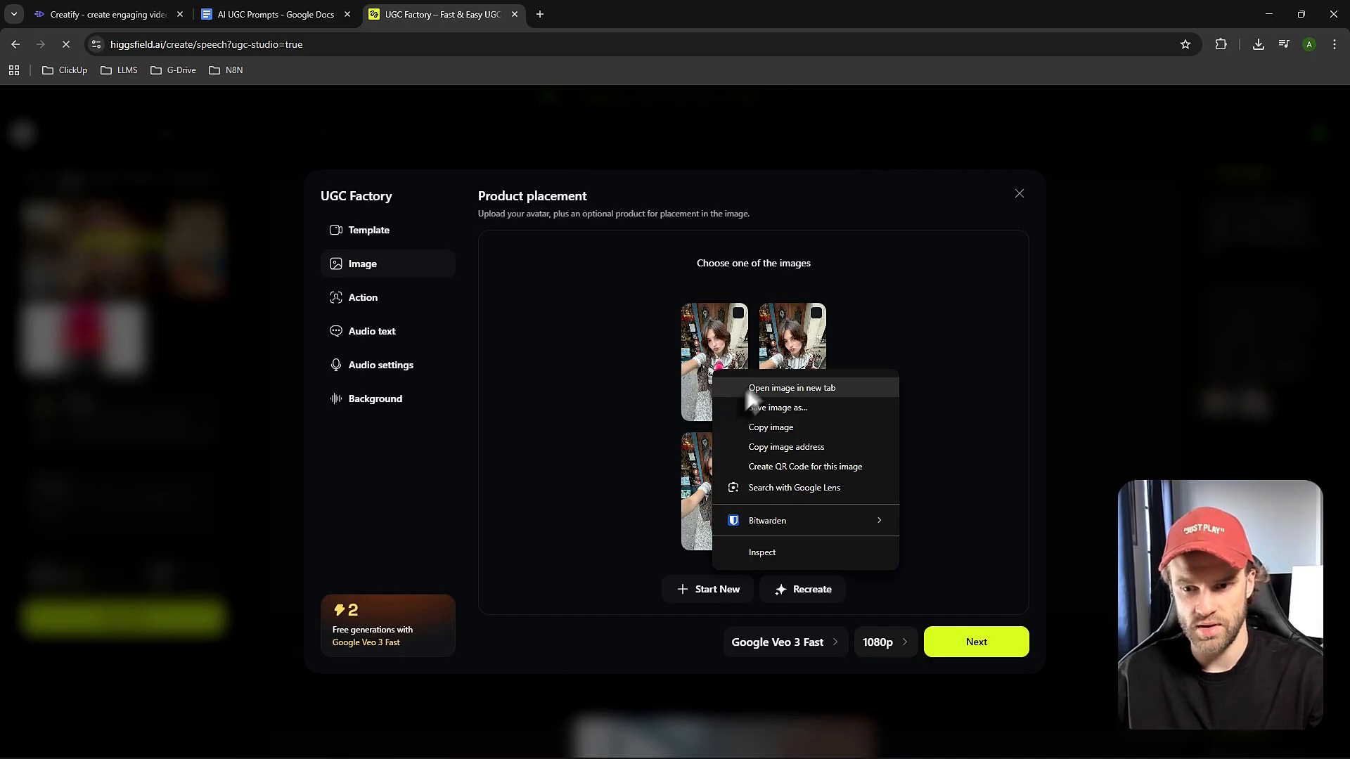
pyautogui.click(746, 386)
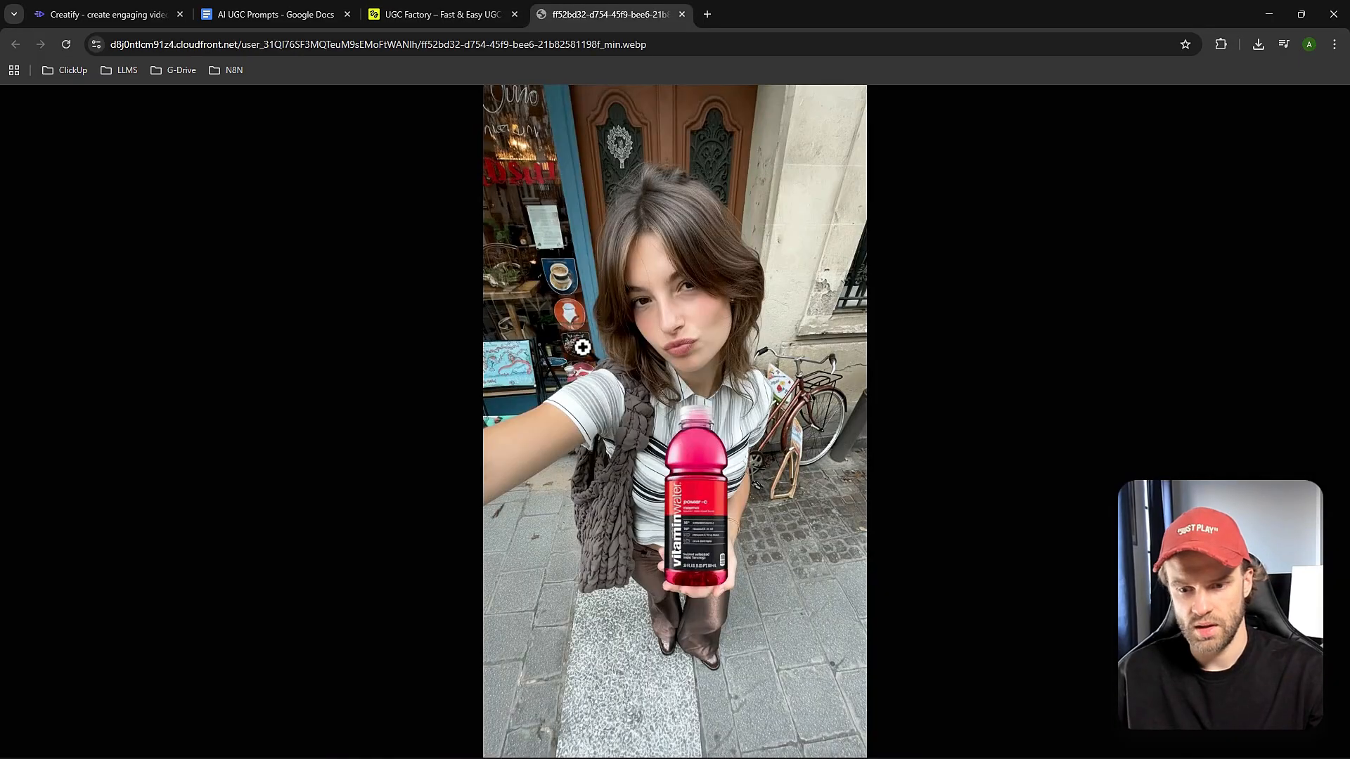
pyautogui.click(680, 14)
pyautogui.rightClick(789, 391)
pyautogui.click(805, 394)
pyautogui.click(614, 15)
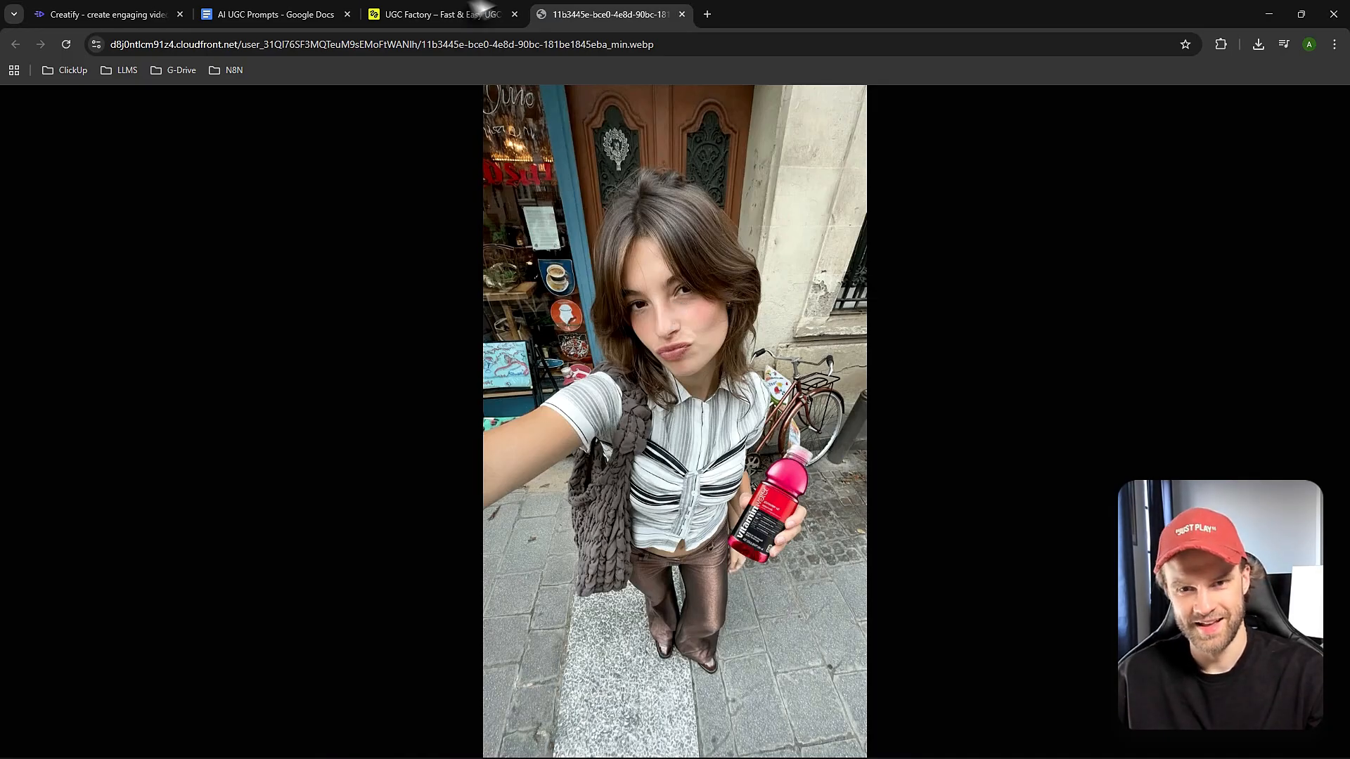
pyautogui.click(682, 14)
# View the third and fourth generated product placement images at full size.
pyautogui.rightClick(748, 484)
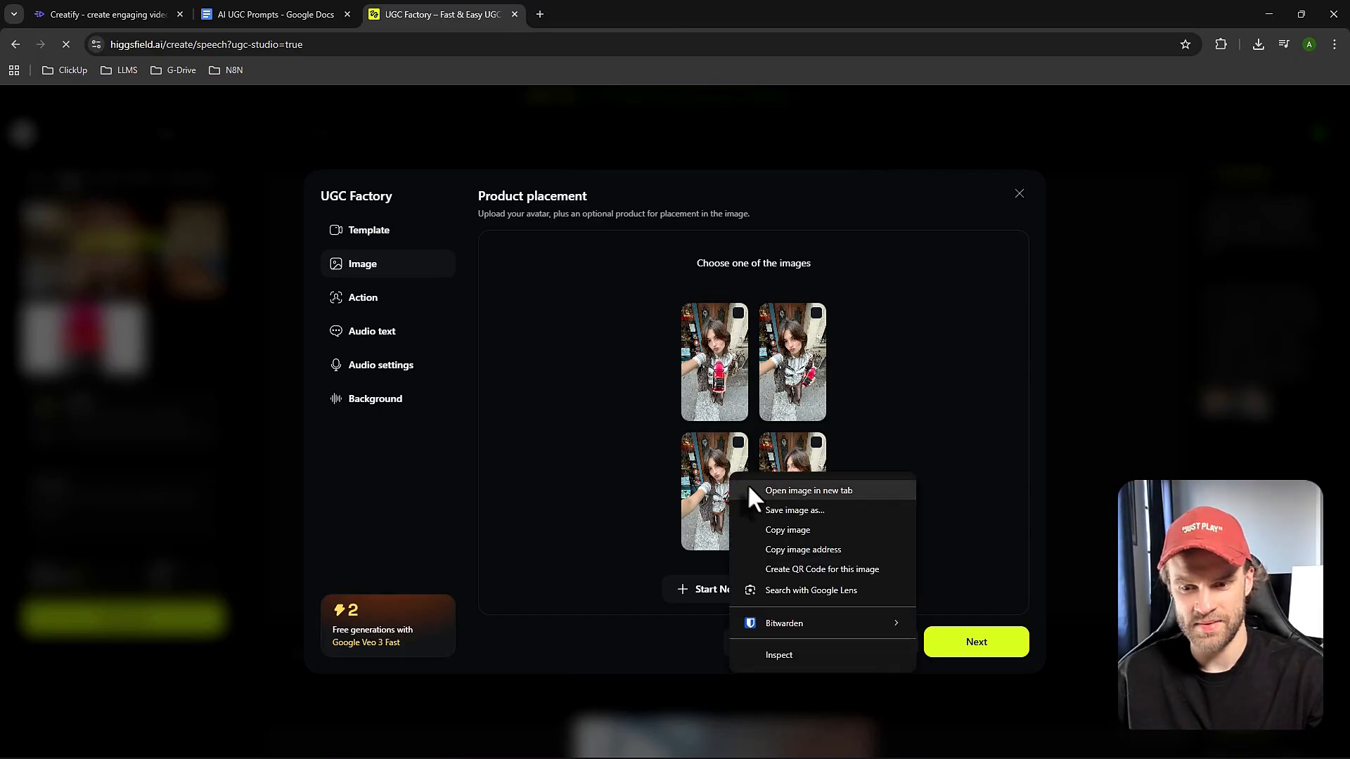
pyautogui.click(799, 488)
pyautogui.click(576, 20)
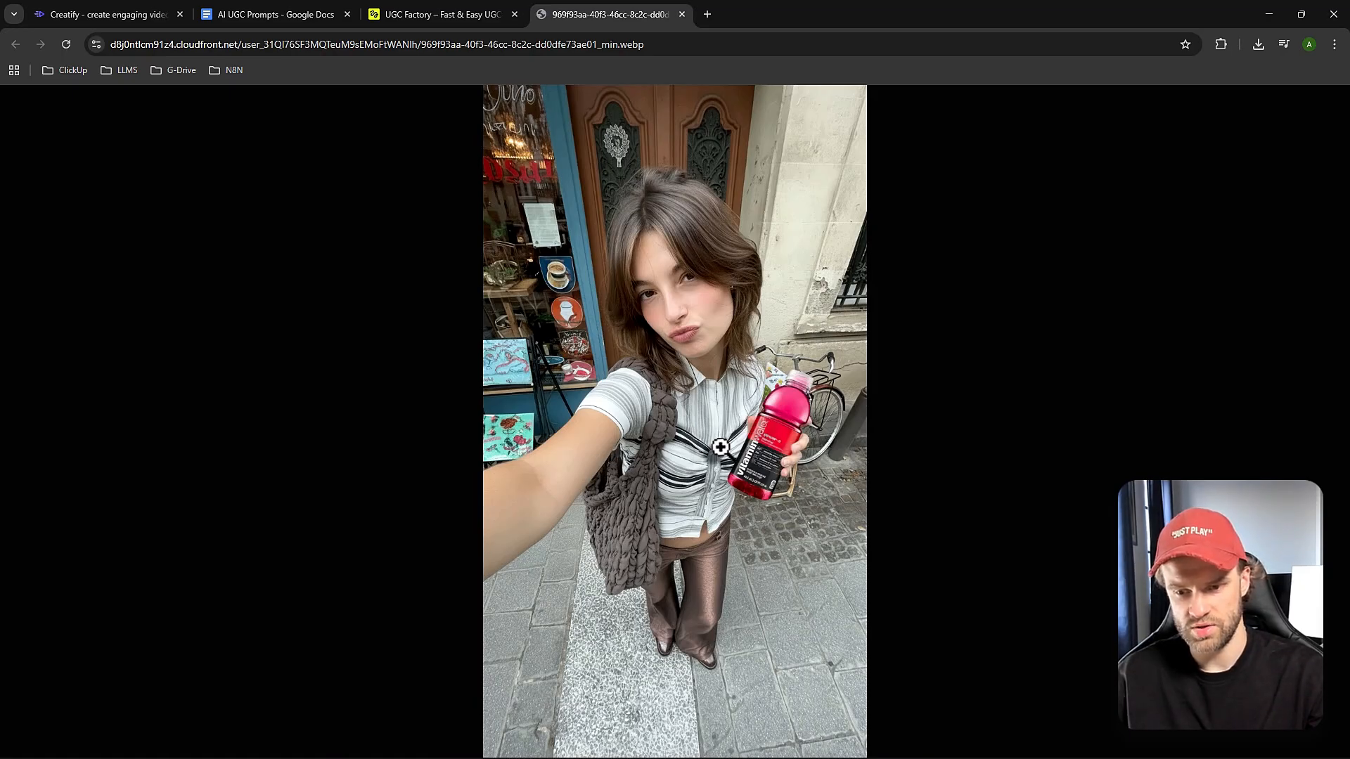
pyautogui.click(681, 14)
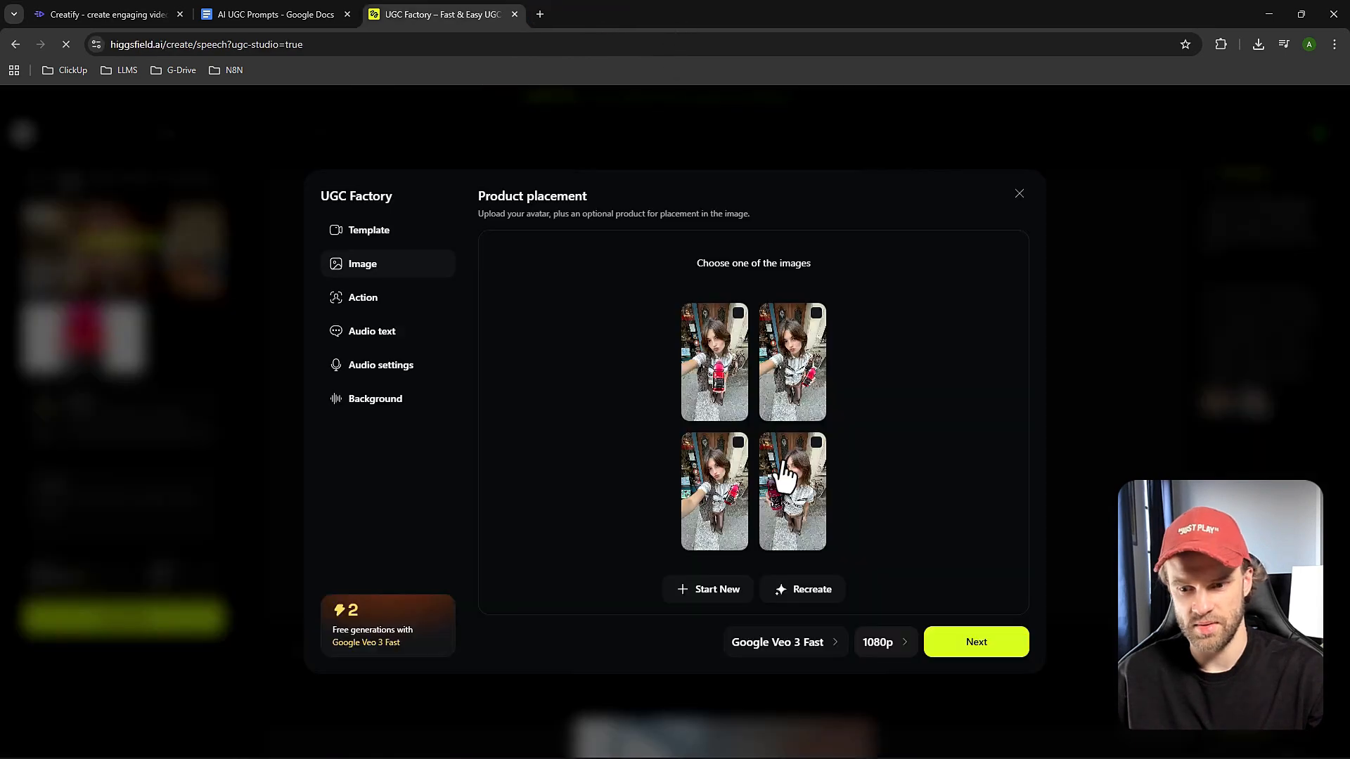
pyautogui.click(765, 496)
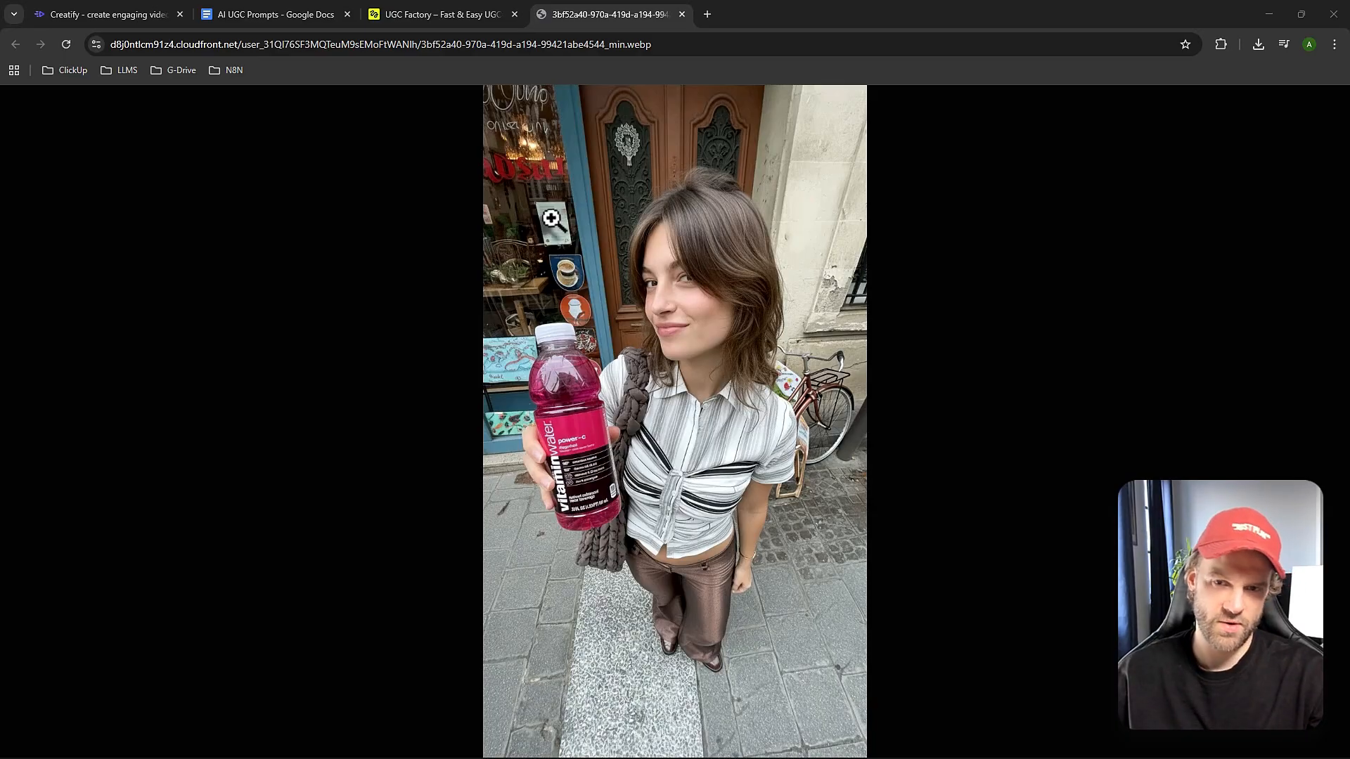
# Reopen the first product placement image at full size to compare it with the fourth.
pyautogui.click(471, 16)
pyautogui.rightClick(695, 337)
pyautogui.rightClick(709, 327)
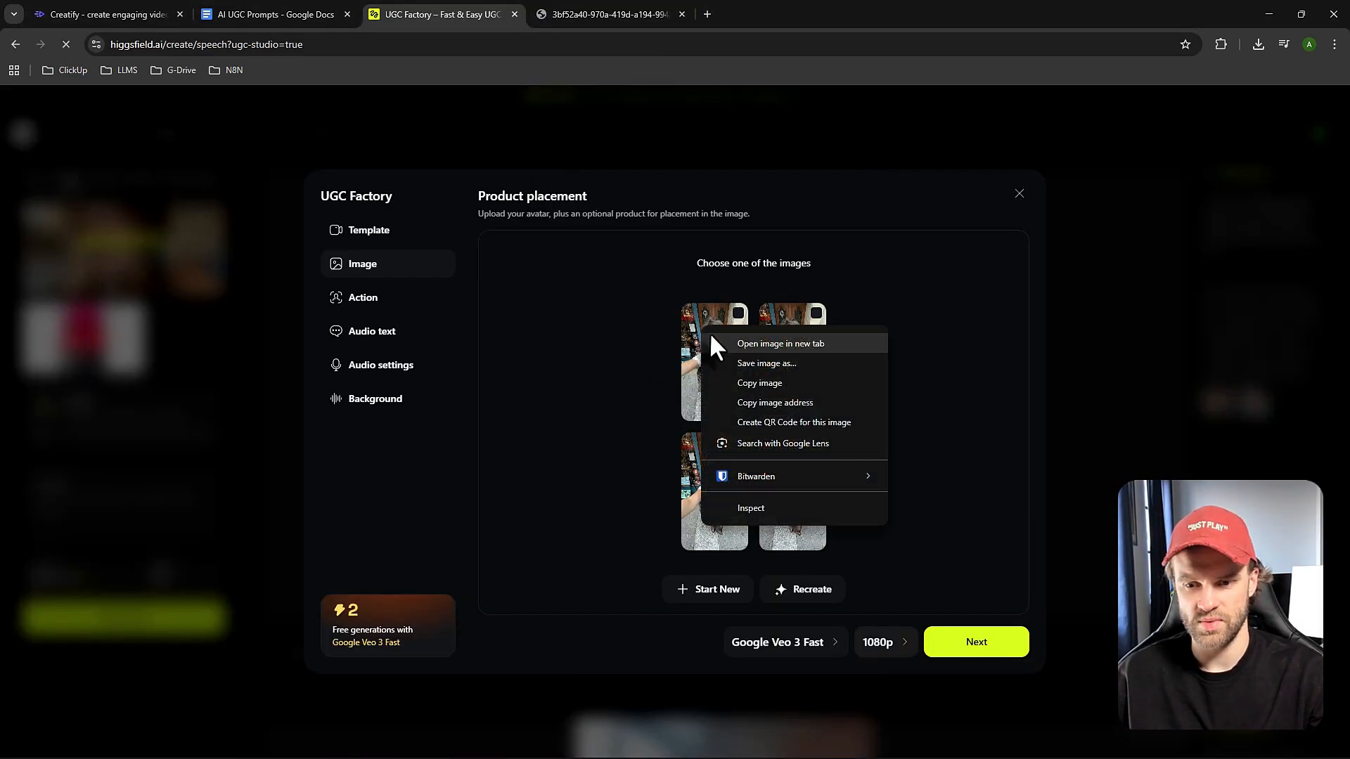
pyautogui.click(717, 342)
pyautogui.click(748, 14)
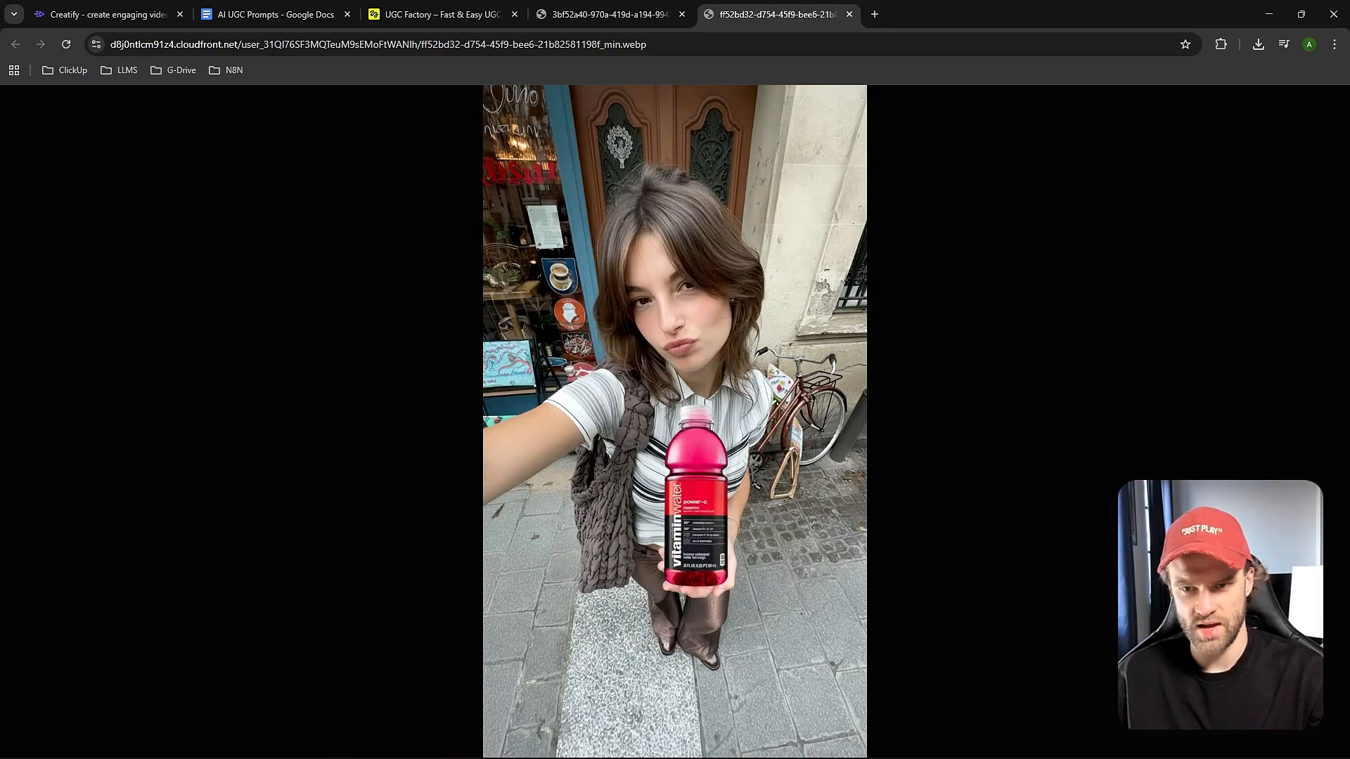
pyautogui.click(848, 14)
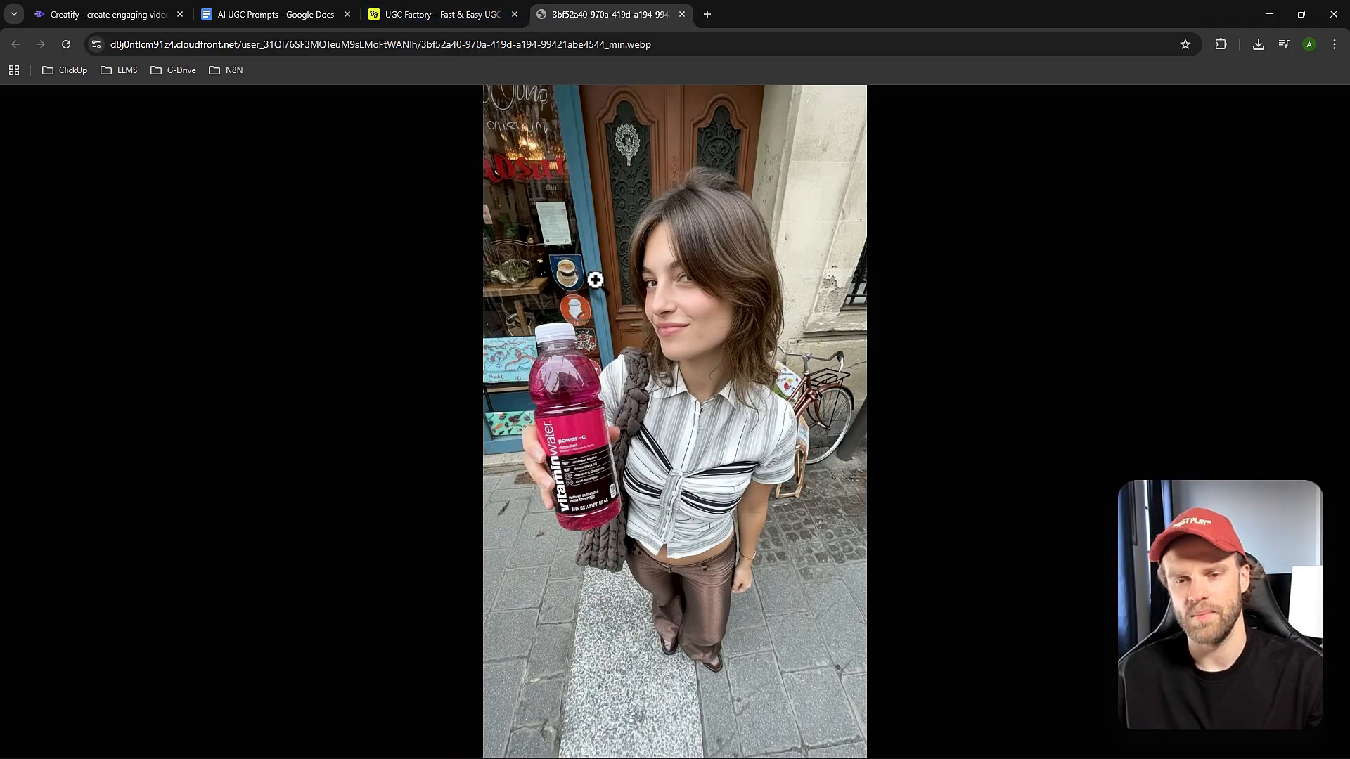
# Recheck the fourth image, with the bottle held toward the camera, at full size and select it for the video.
pyautogui.rightClick(608, 219)
pyautogui.click(492, 7)
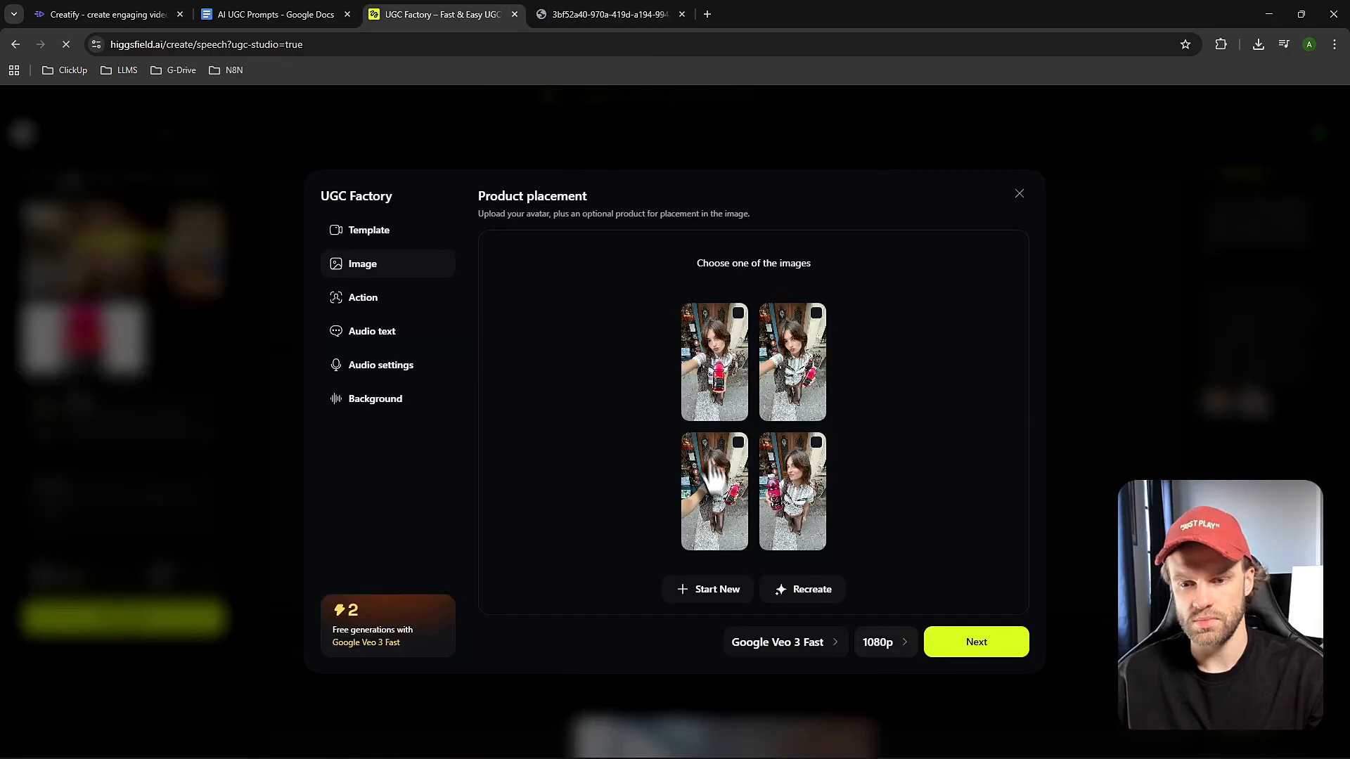
pyautogui.rightClick(793, 470)
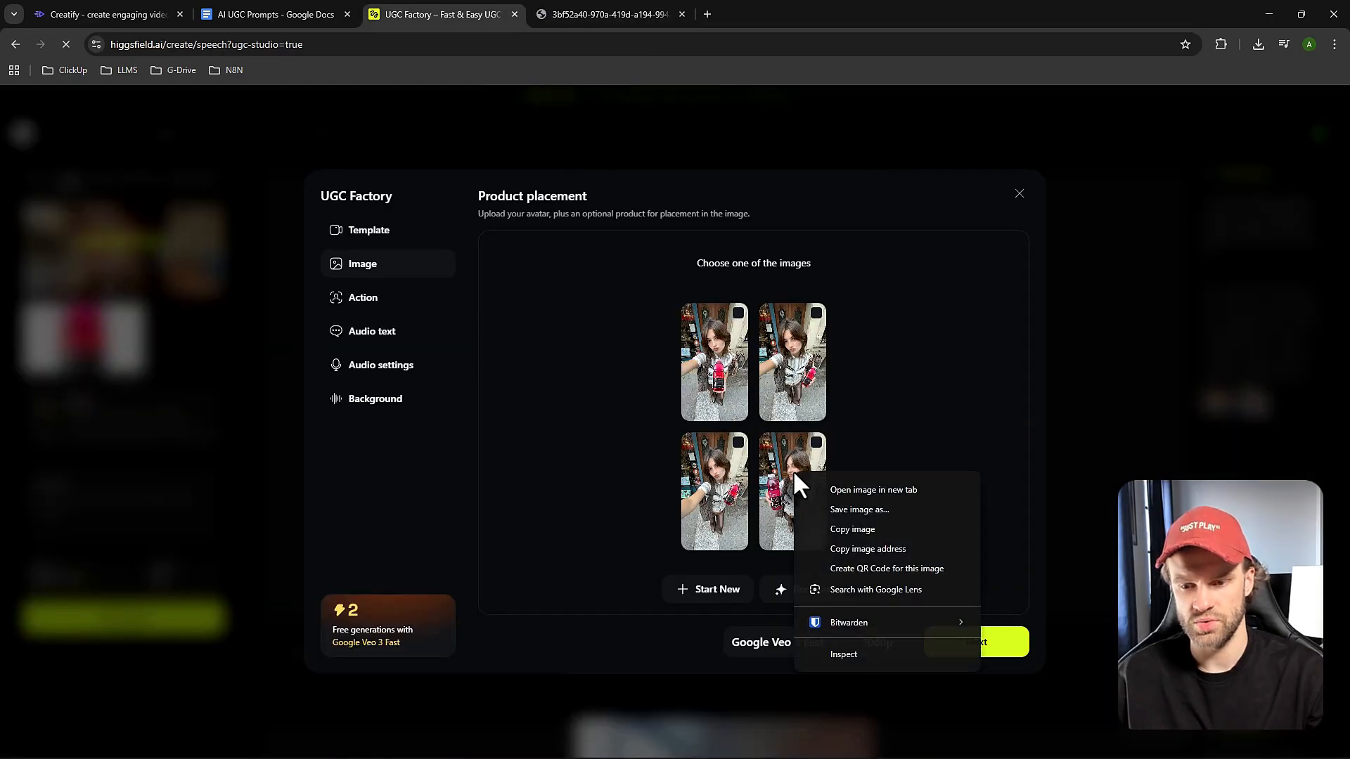
pyautogui.click(829, 487)
pyautogui.click(751, 5)
pyautogui.click(682, 14)
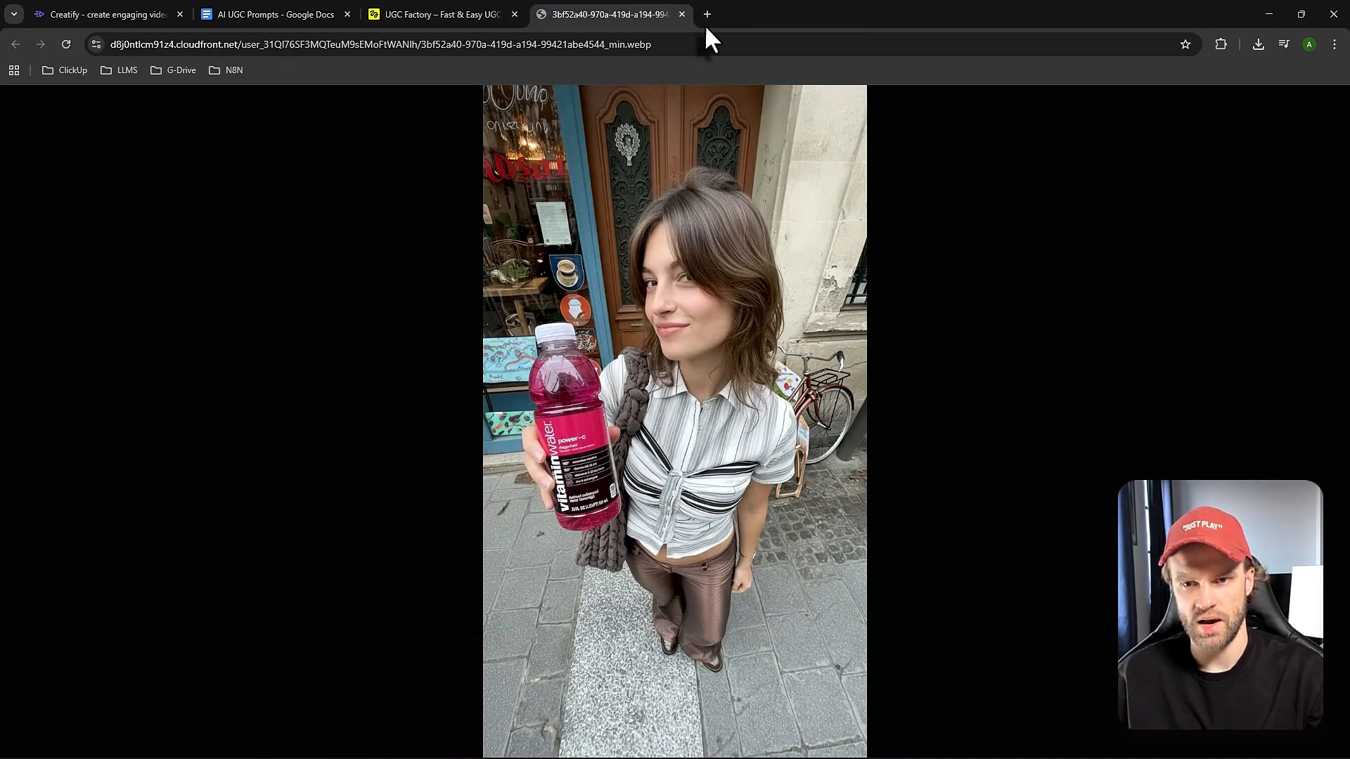
pyautogui.click(681, 14)
pyautogui.click(793, 478)
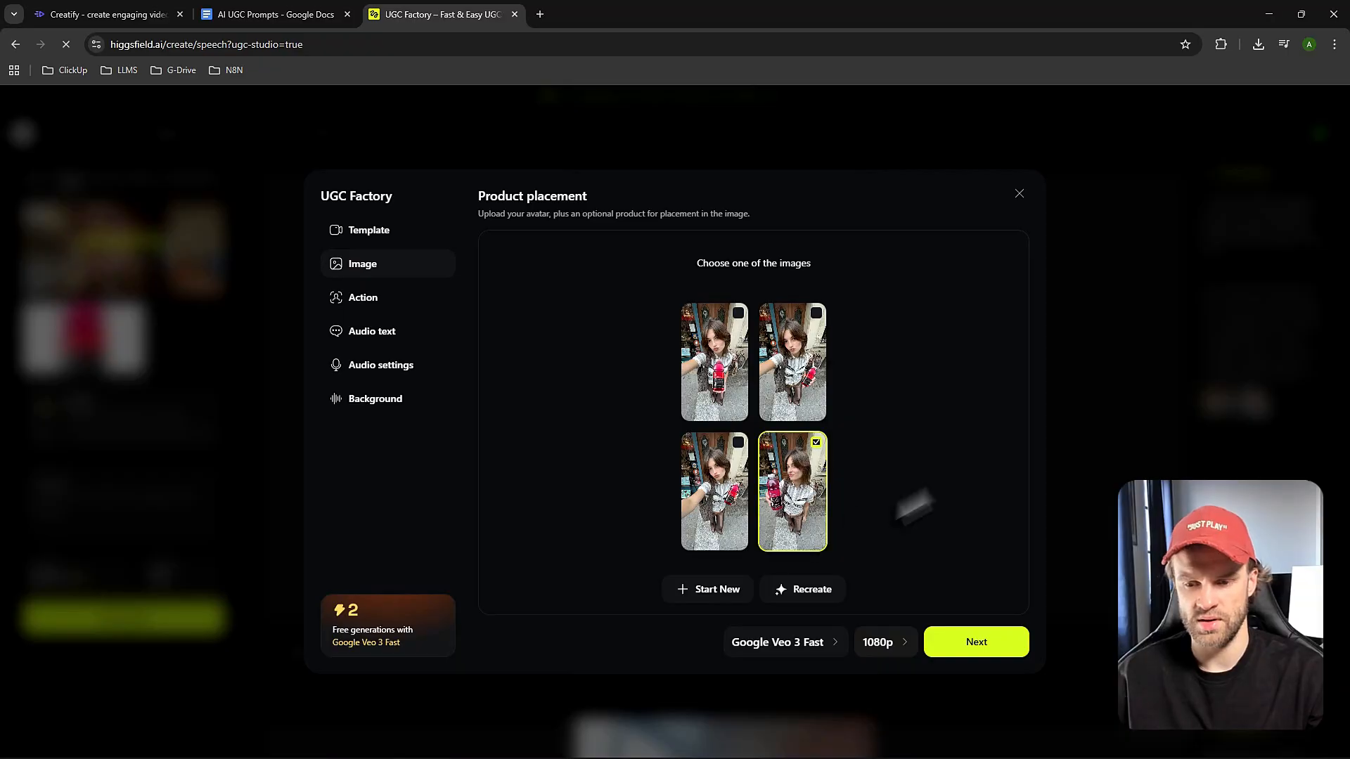
# Review the template, image, action and audio settings, and generate the video with Google Veo 3 Fast at 1080p.
pyautogui.click(373, 232)
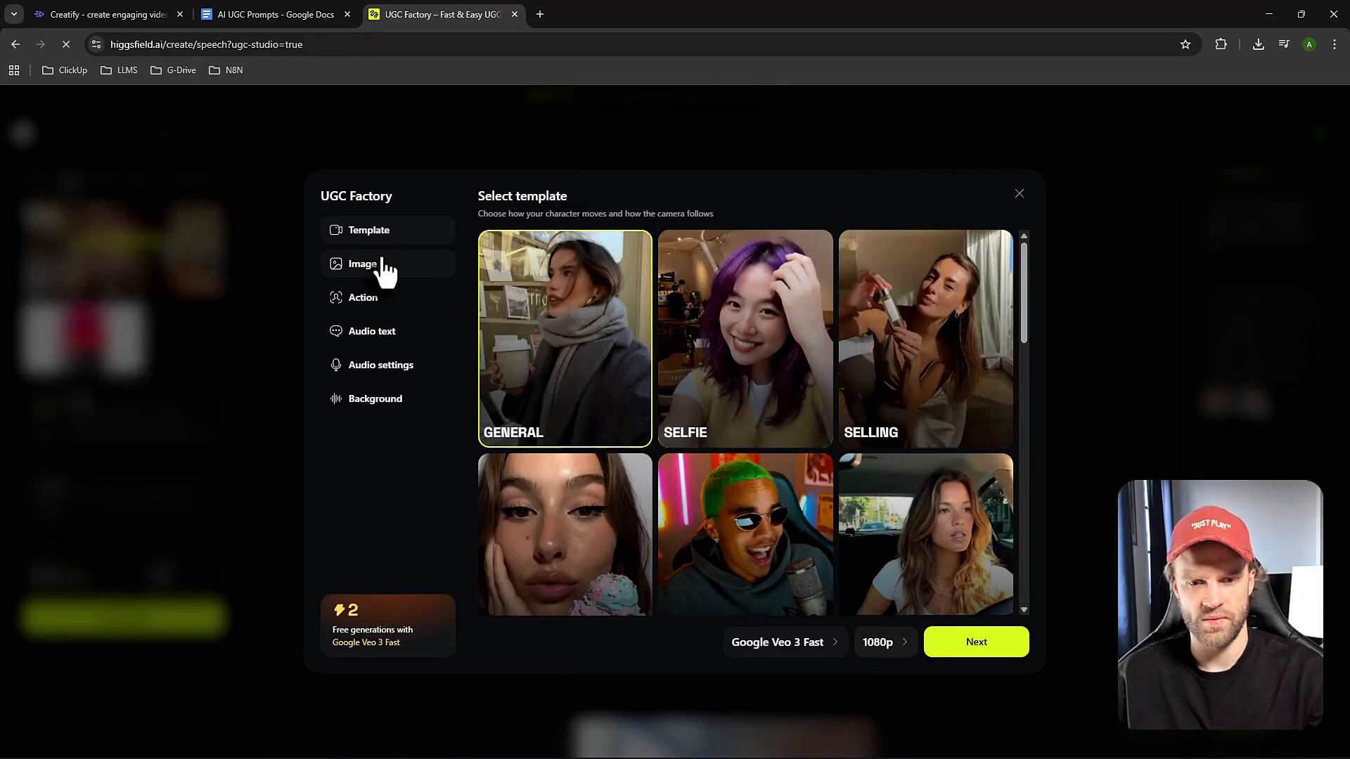
pyautogui.click(380, 261)
pyautogui.click(392, 301)
pyautogui.click(388, 336)
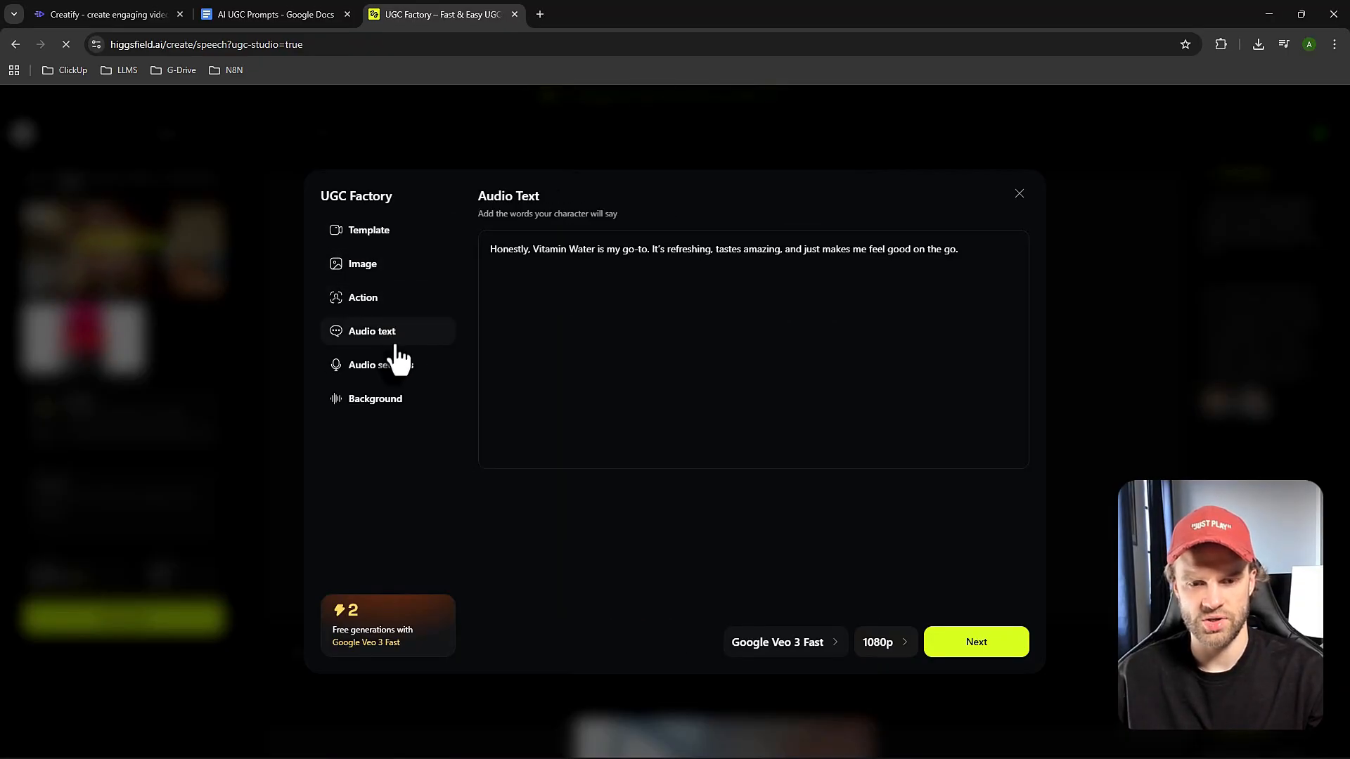
pyautogui.click(397, 374)
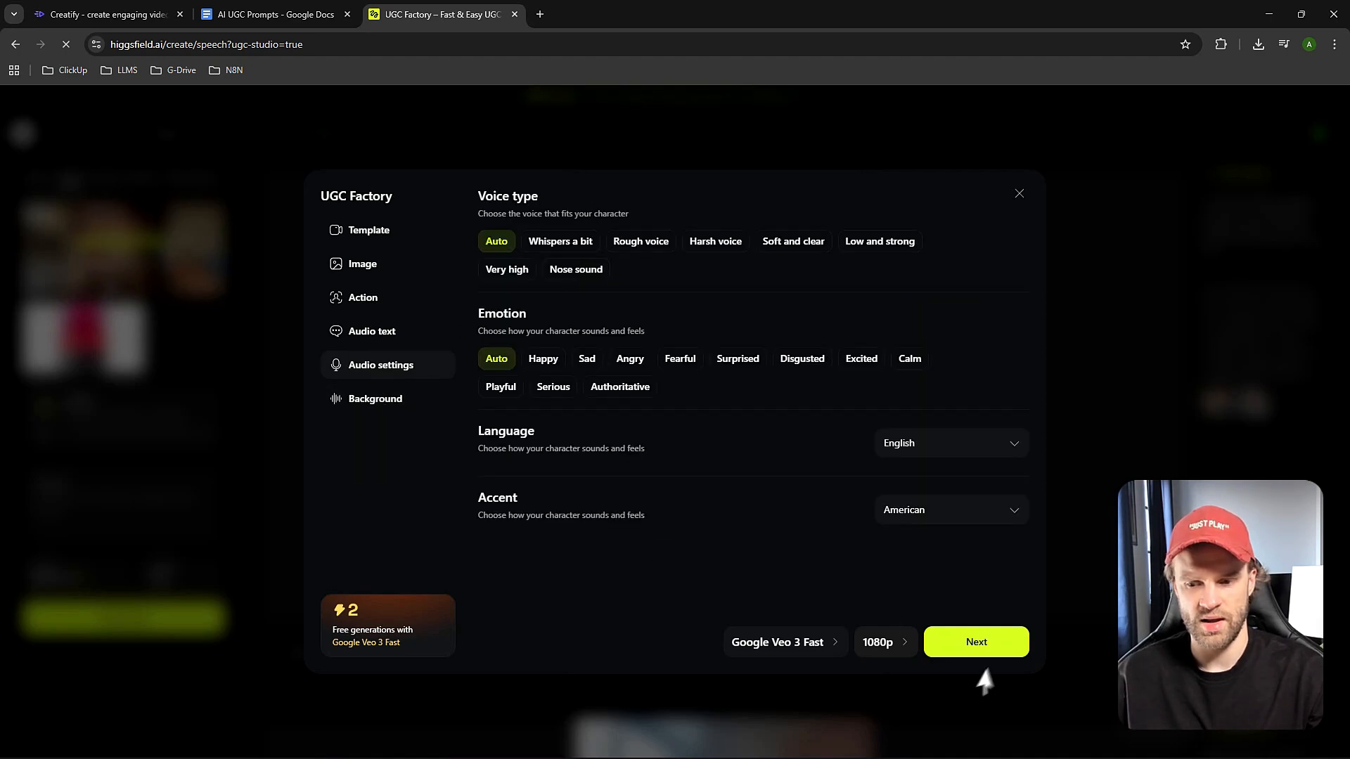
pyautogui.click(1001, 655)
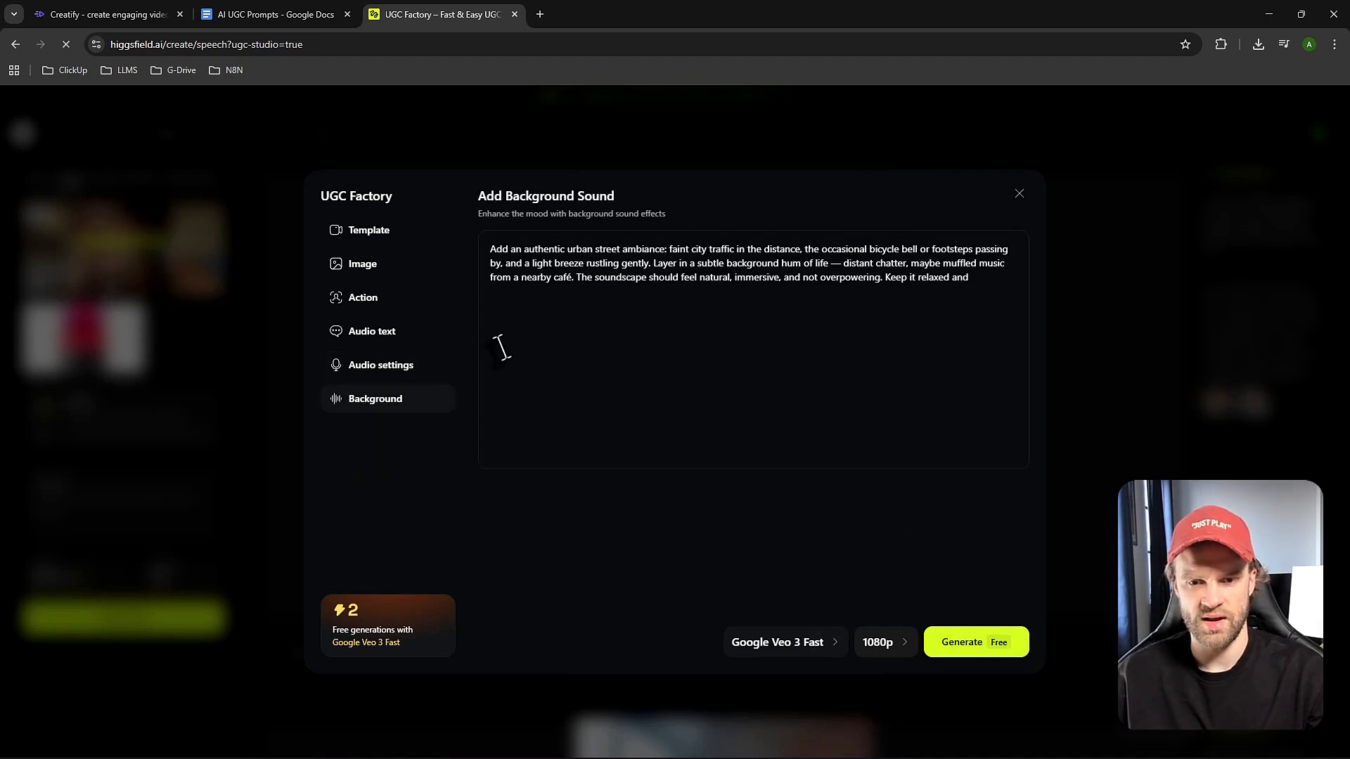
pyautogui.click(979, 653)
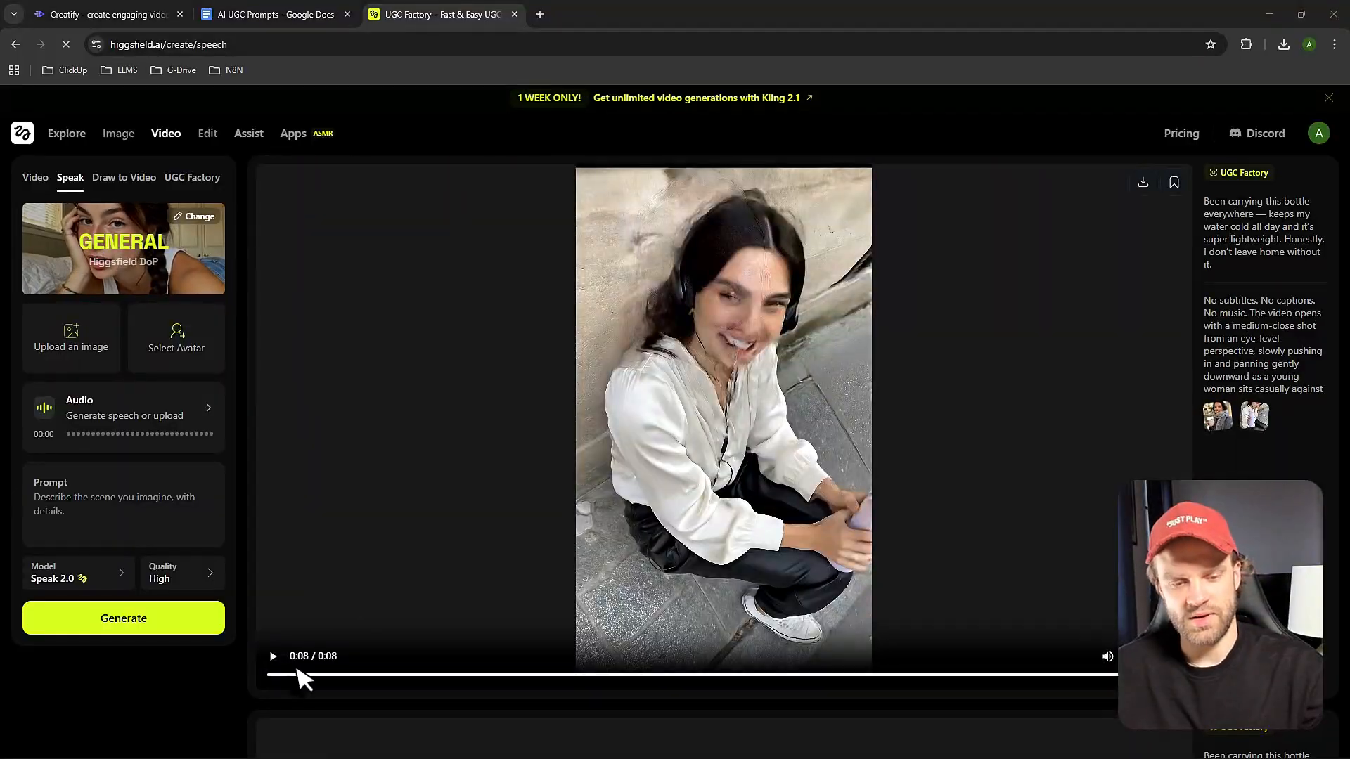
# Watch the UGC video of the woman with the purple bottle in full screen and replay part of it.
pyautogui.click(273, 658)
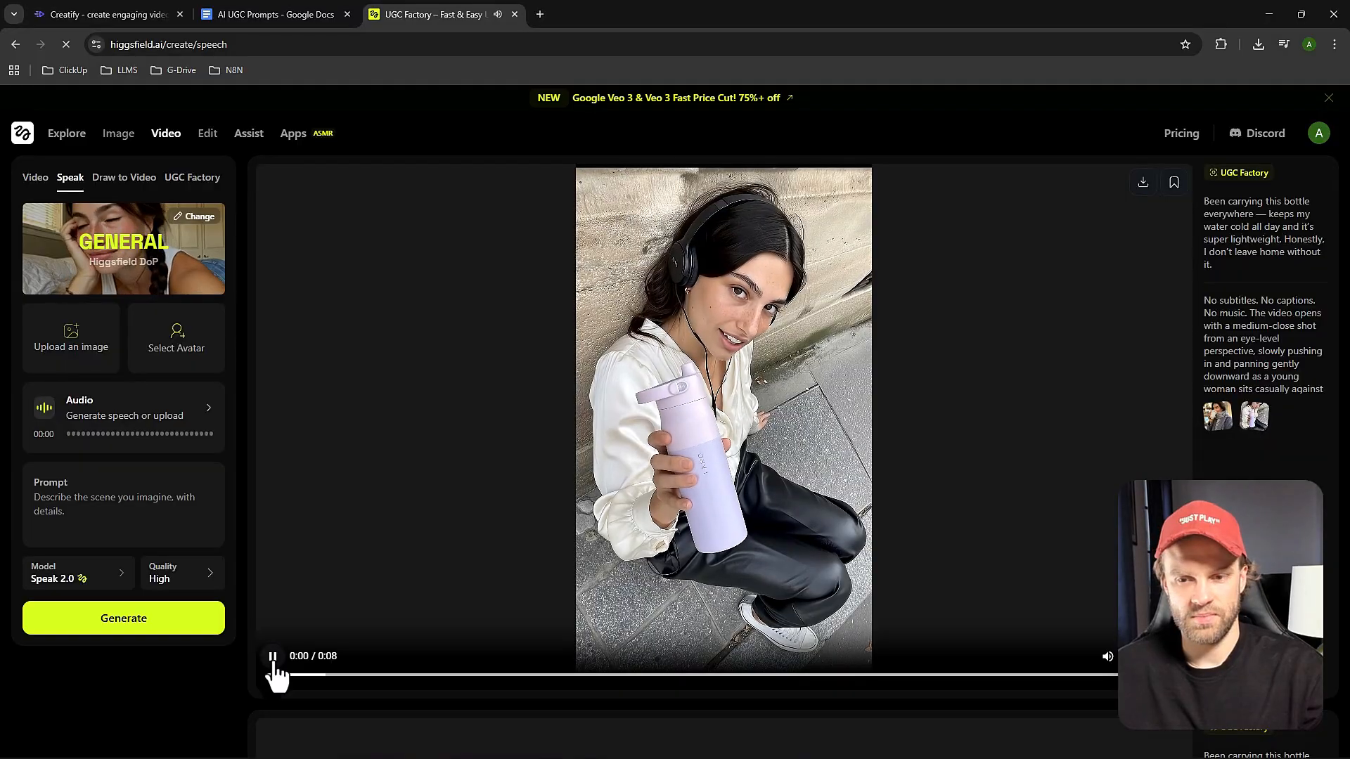
pyautogui.click(1173, 656)
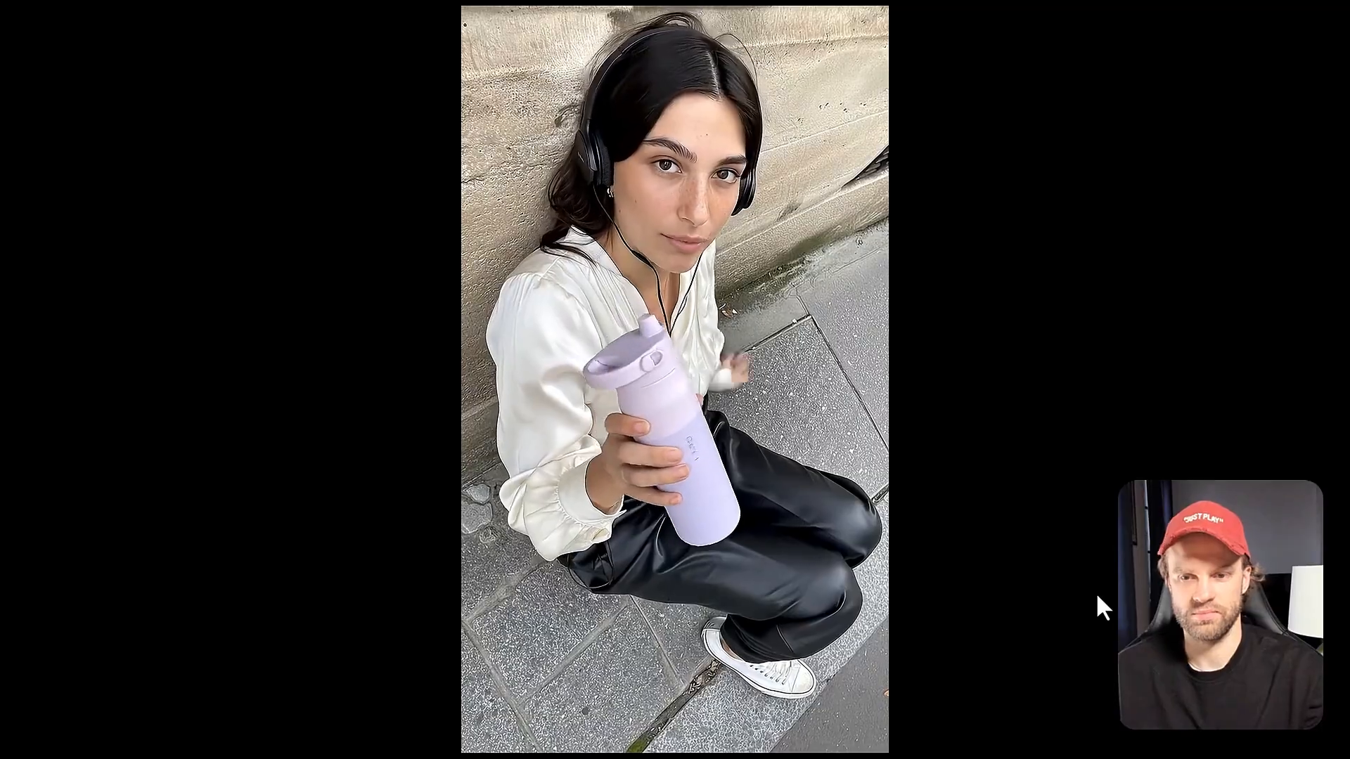
pyautogui.press('Escape')
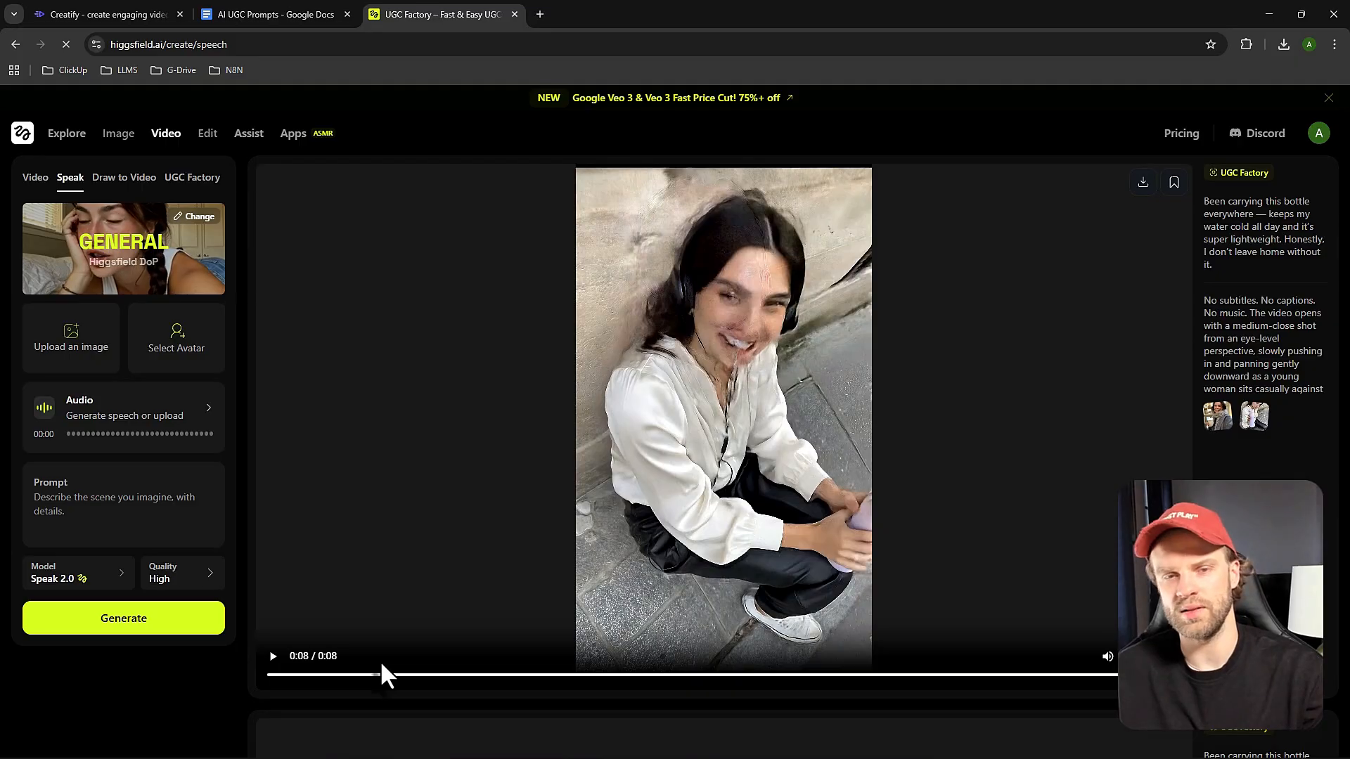
pyautogui.click(274, 660)
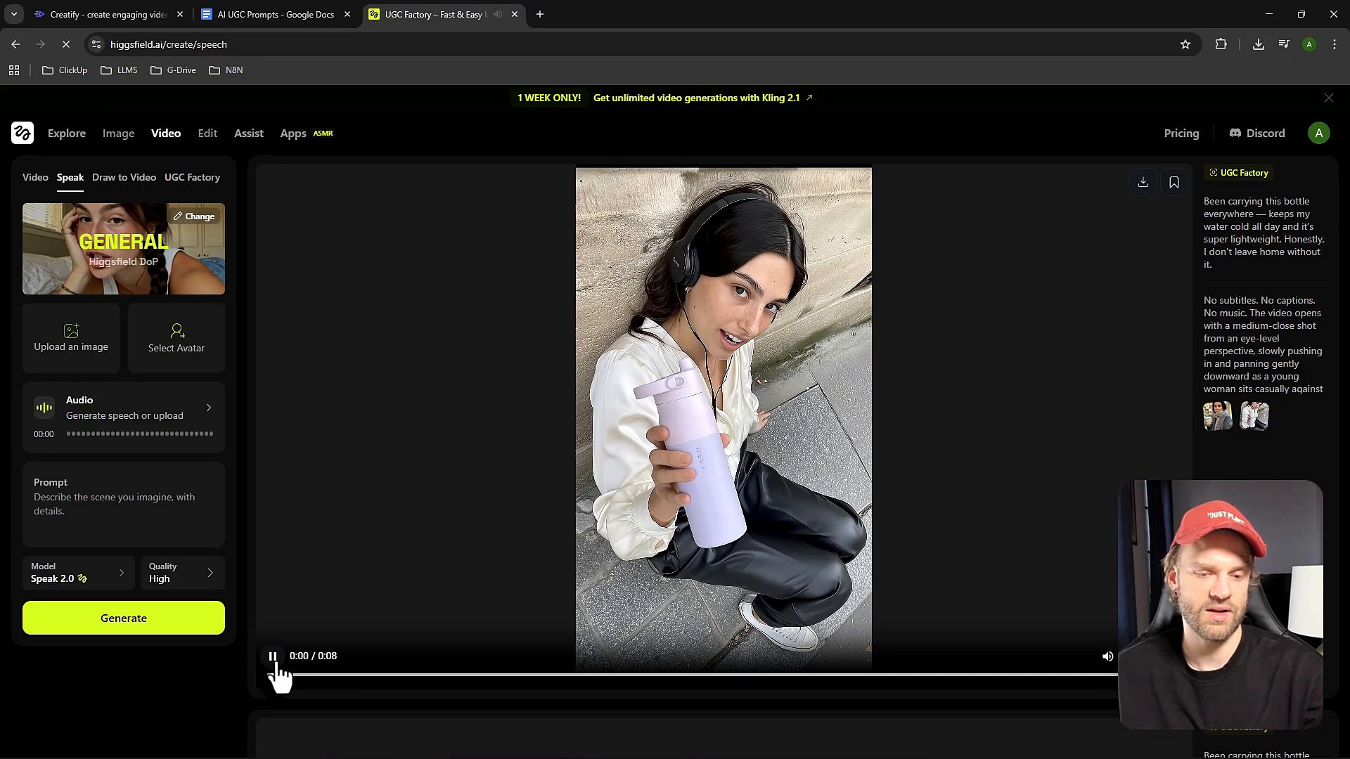
pyautogui.click(274, 660)
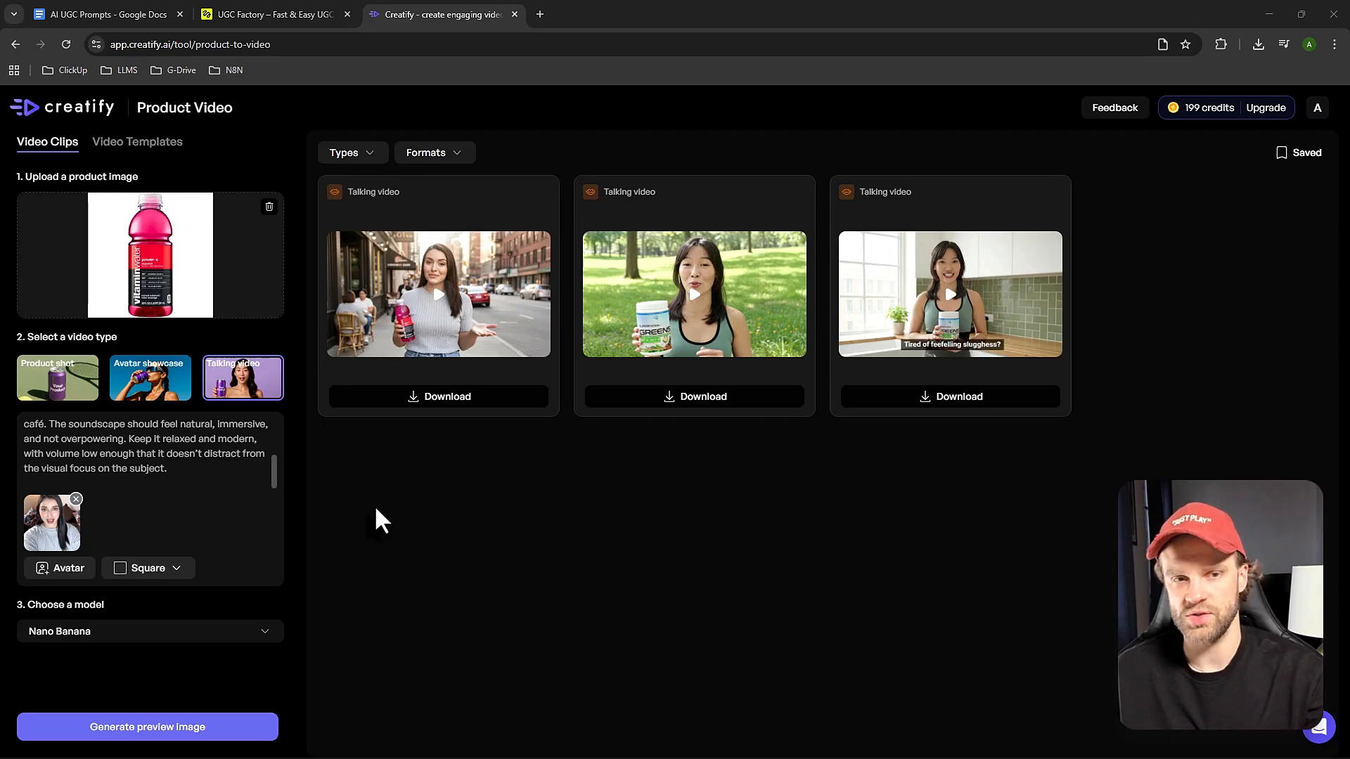
# Revisit the UGC Factory result, switch to Creatify and open its Avatar Video tool from the home page.
pyautogui.click(283, 14)
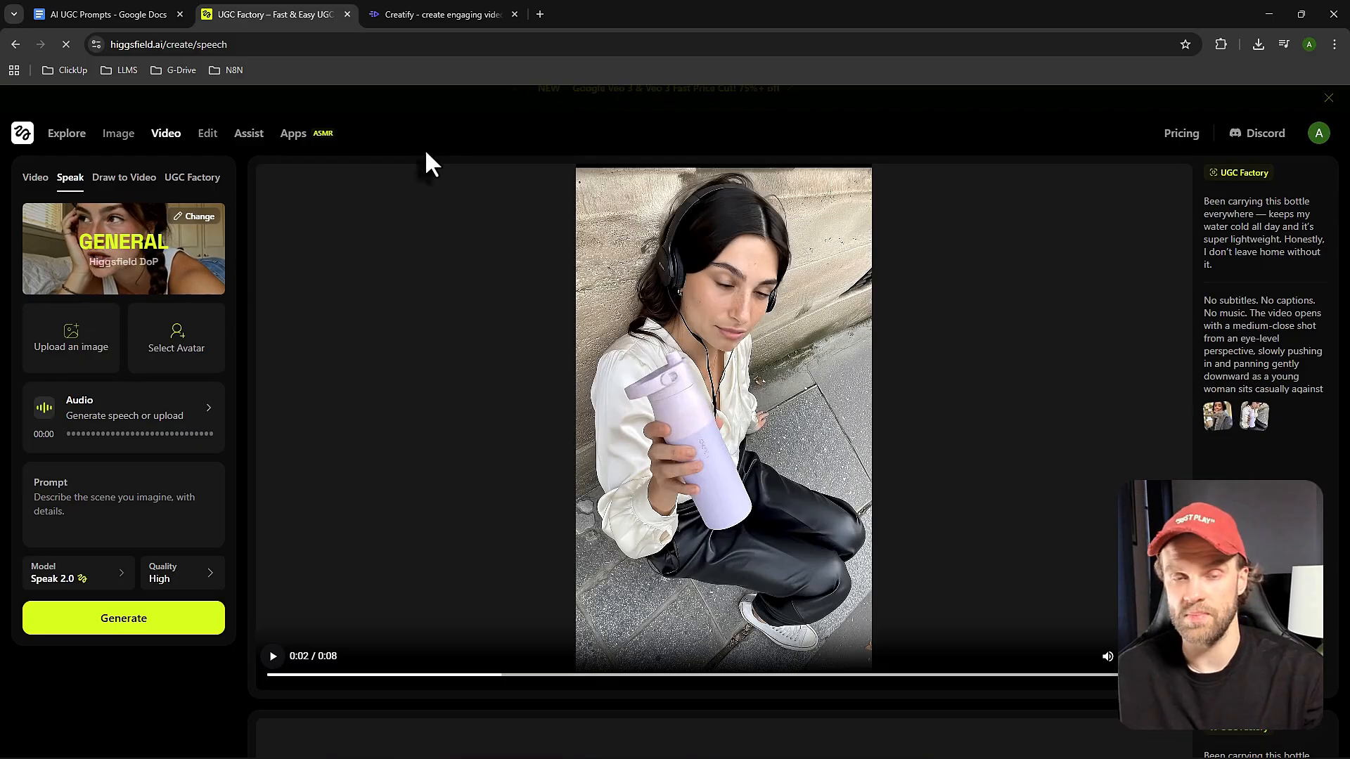
pyautogui.click(419, 14)
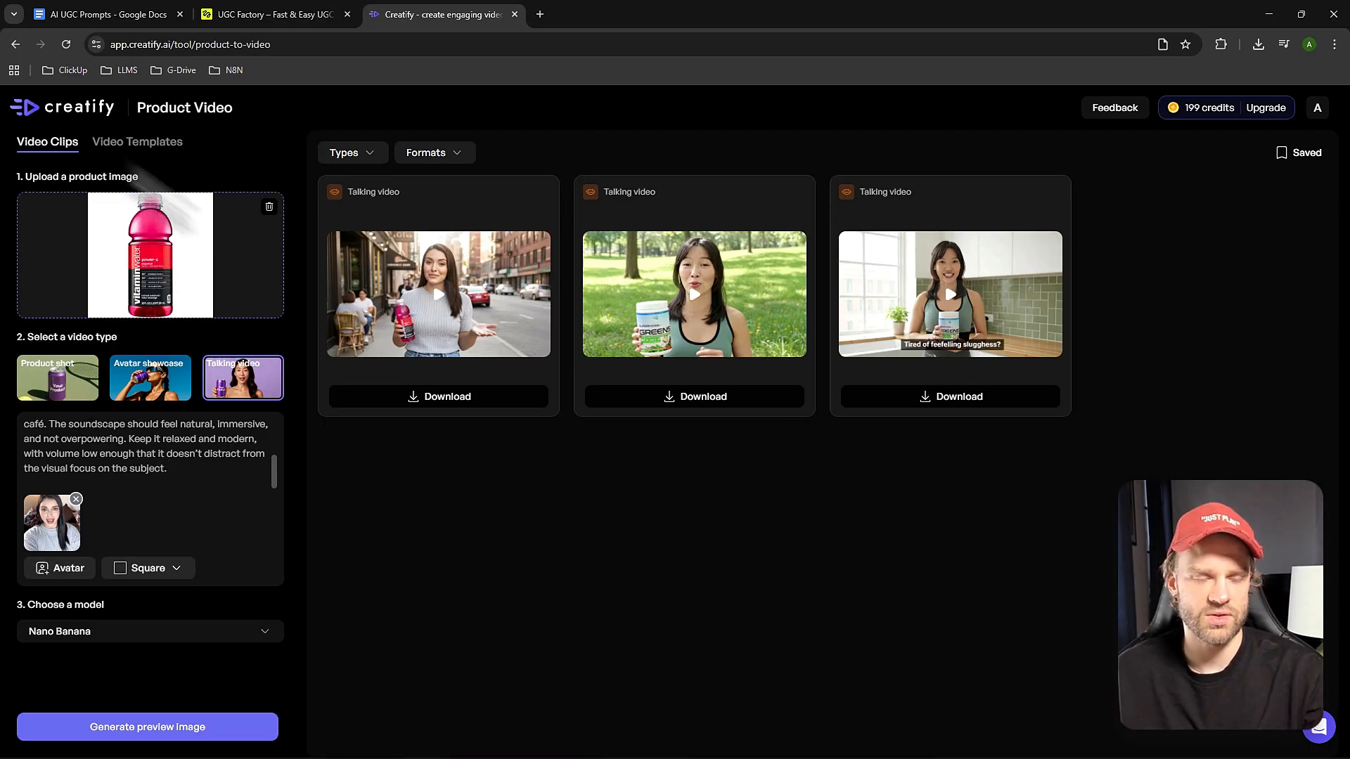
pyautogui.click(34, 116)
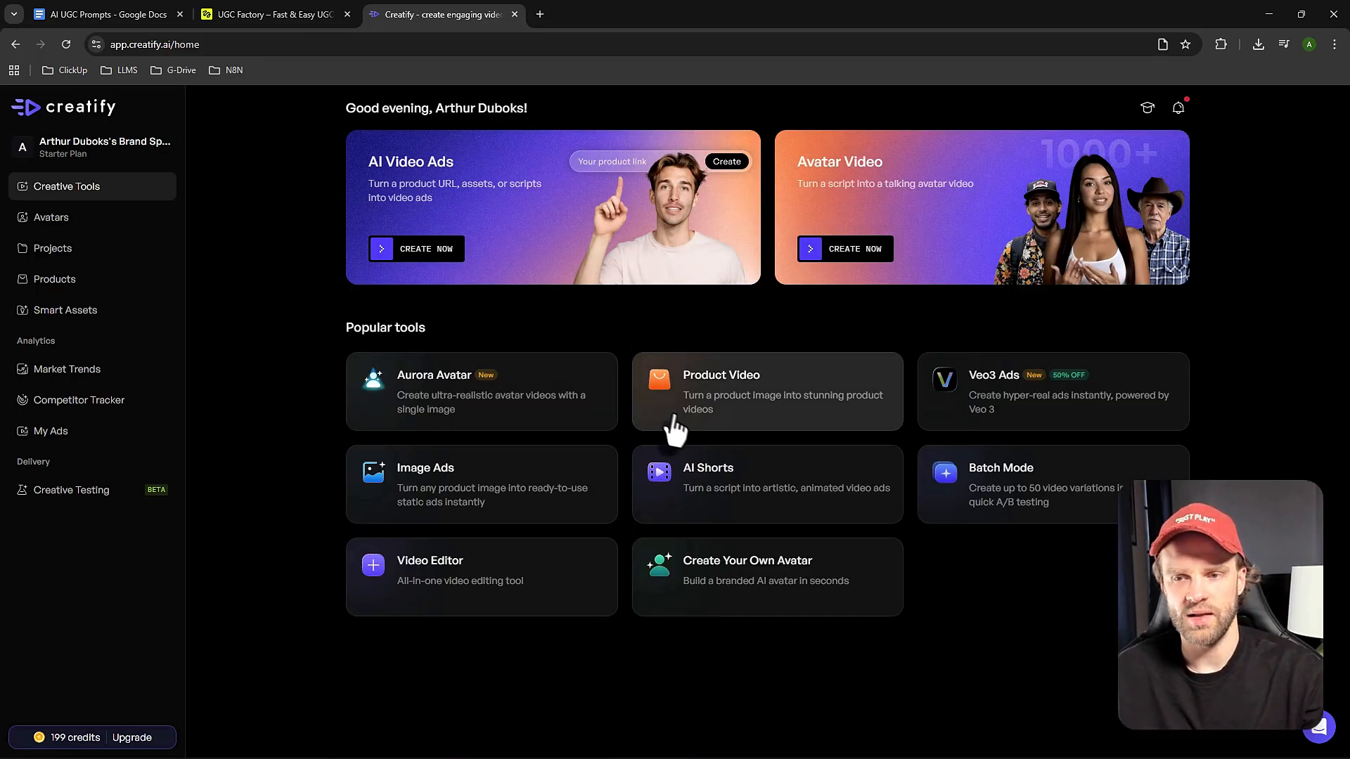
pyautogui.click(858, 190)
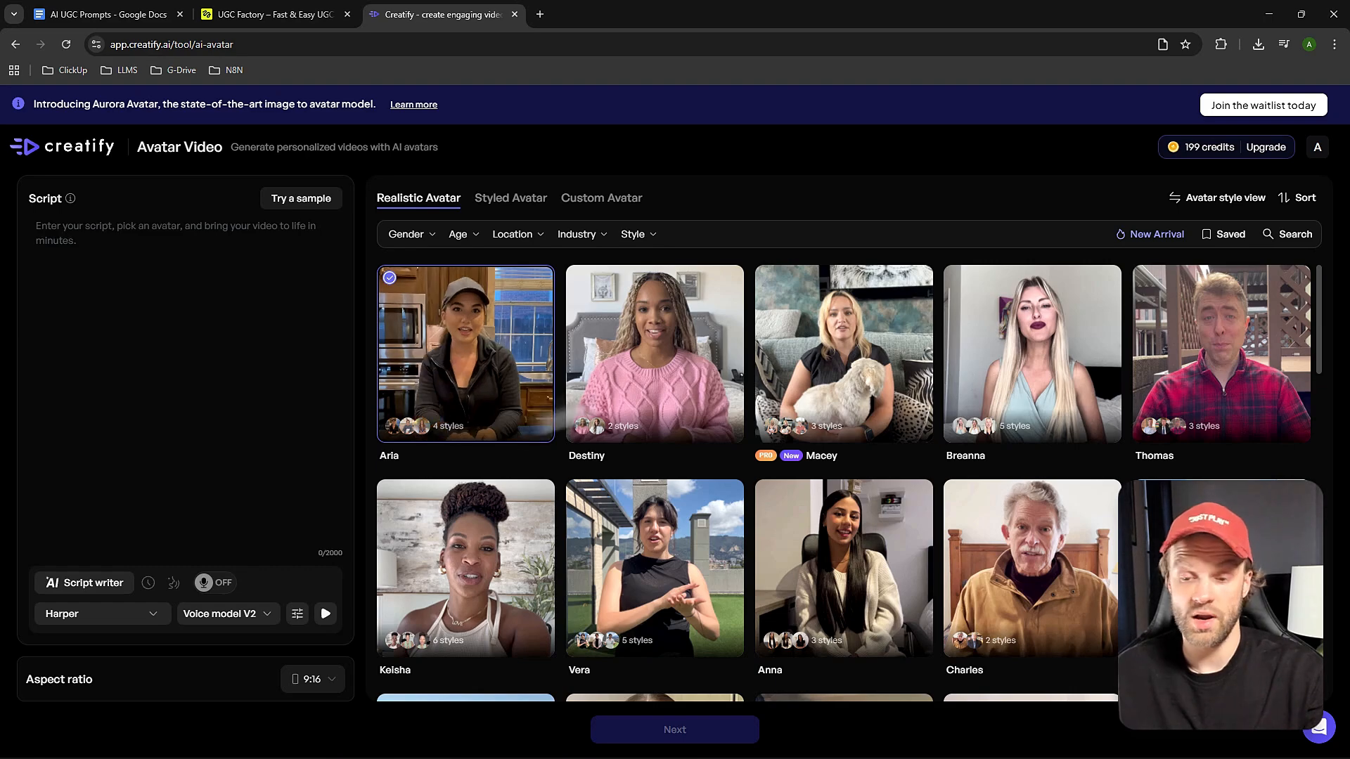
# Browse the realistic avatar library in Avatar Video and return to the Creatify home page.
pyautogui.scroll(-1, 629, 397)
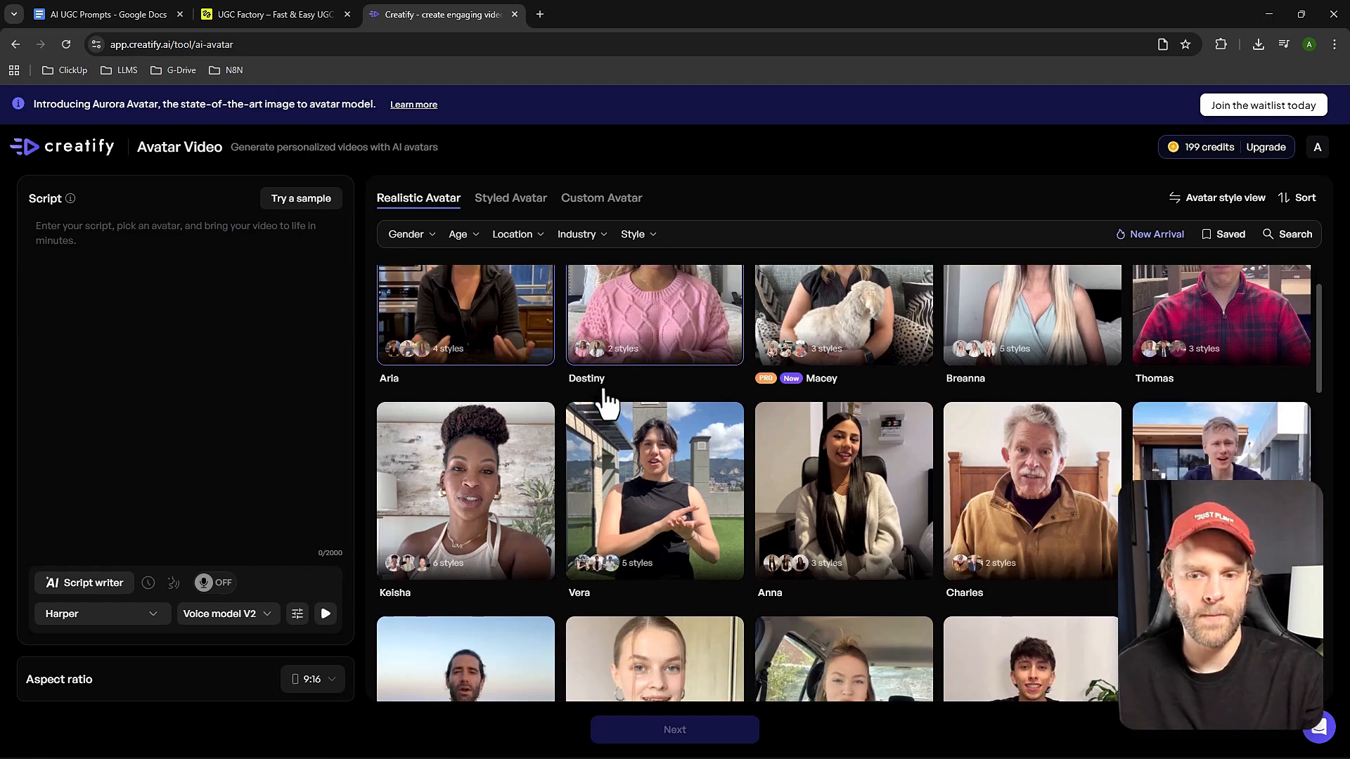
pyautogui.scroll(-1, 597, 402)
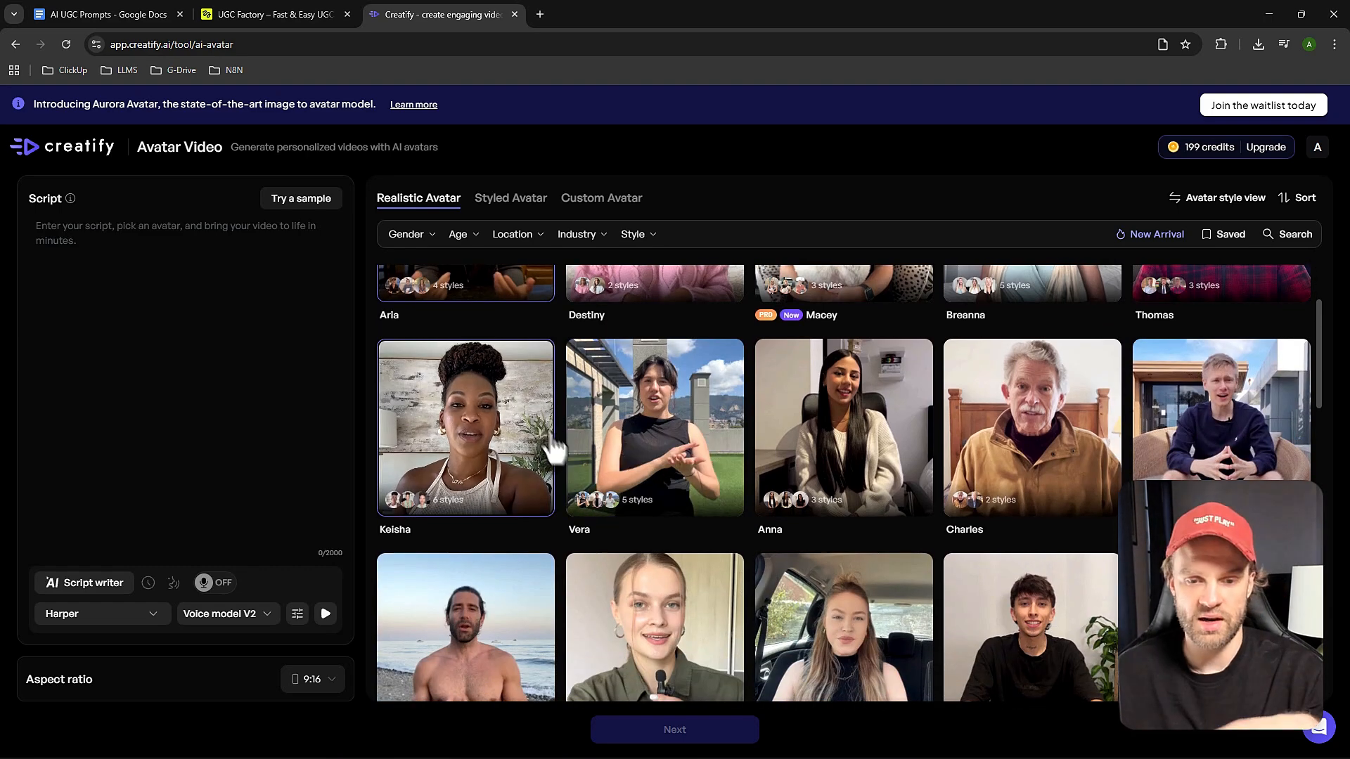
pyautogui.scroll(-2, 606, 506)
pyautogui.scroll(-2, 605, 509)
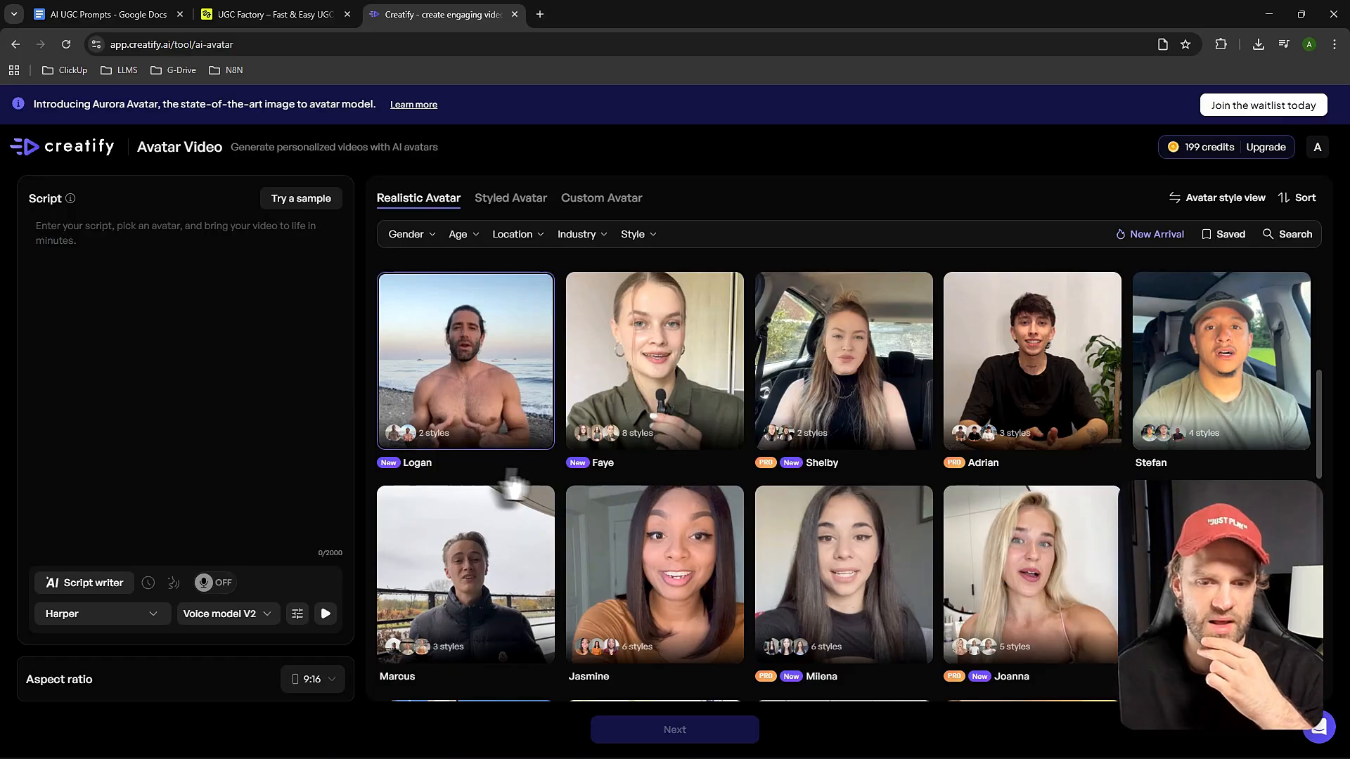
pyautogui.scroll(-2, 528, 482)
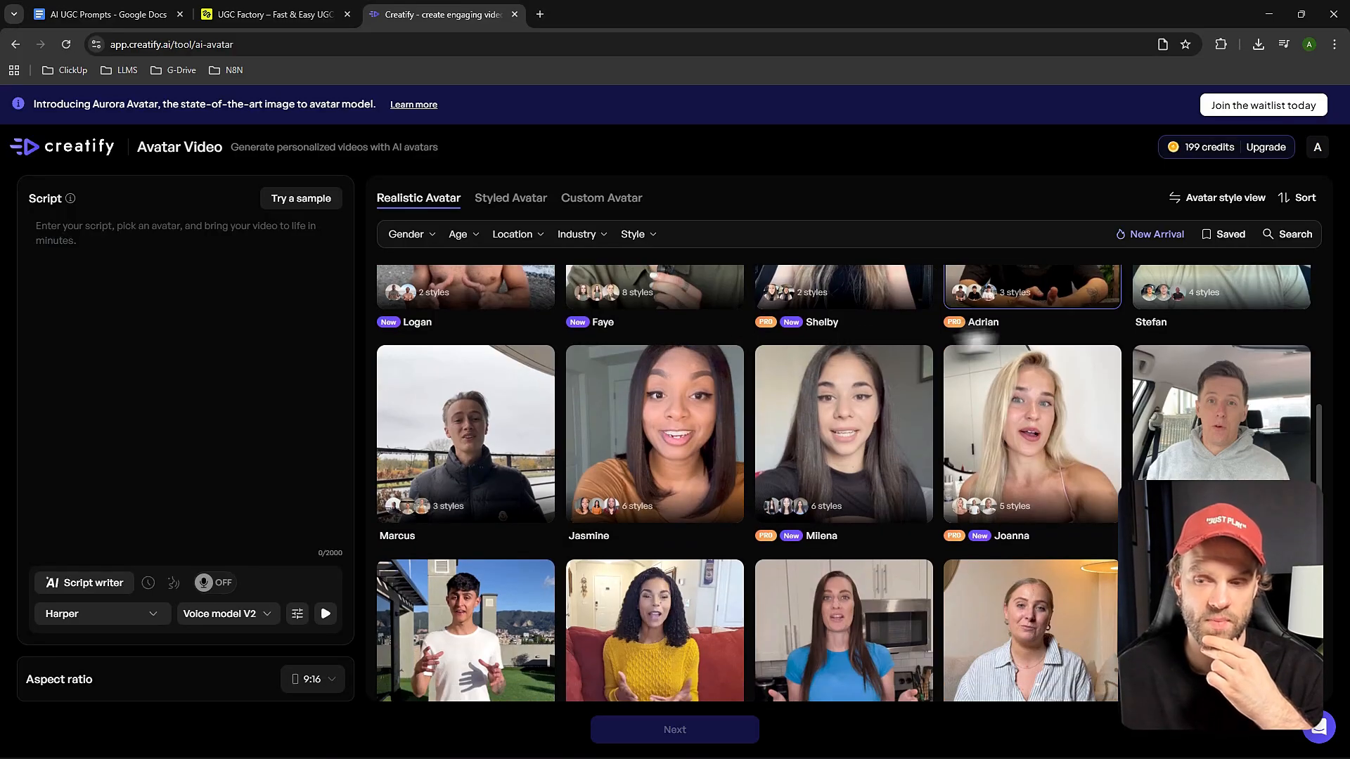
pyautogui.scroll(2, 815, 475)
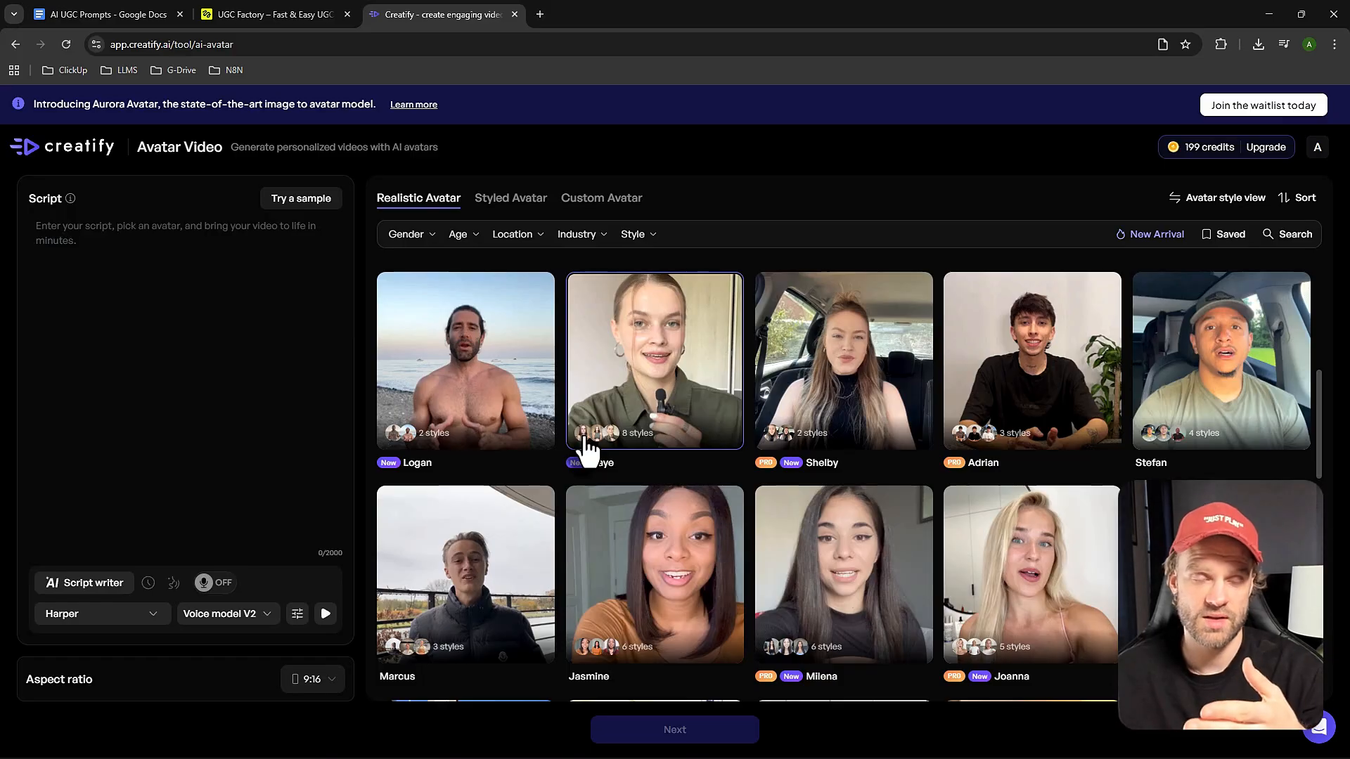
pyautogui.click(71, 151)
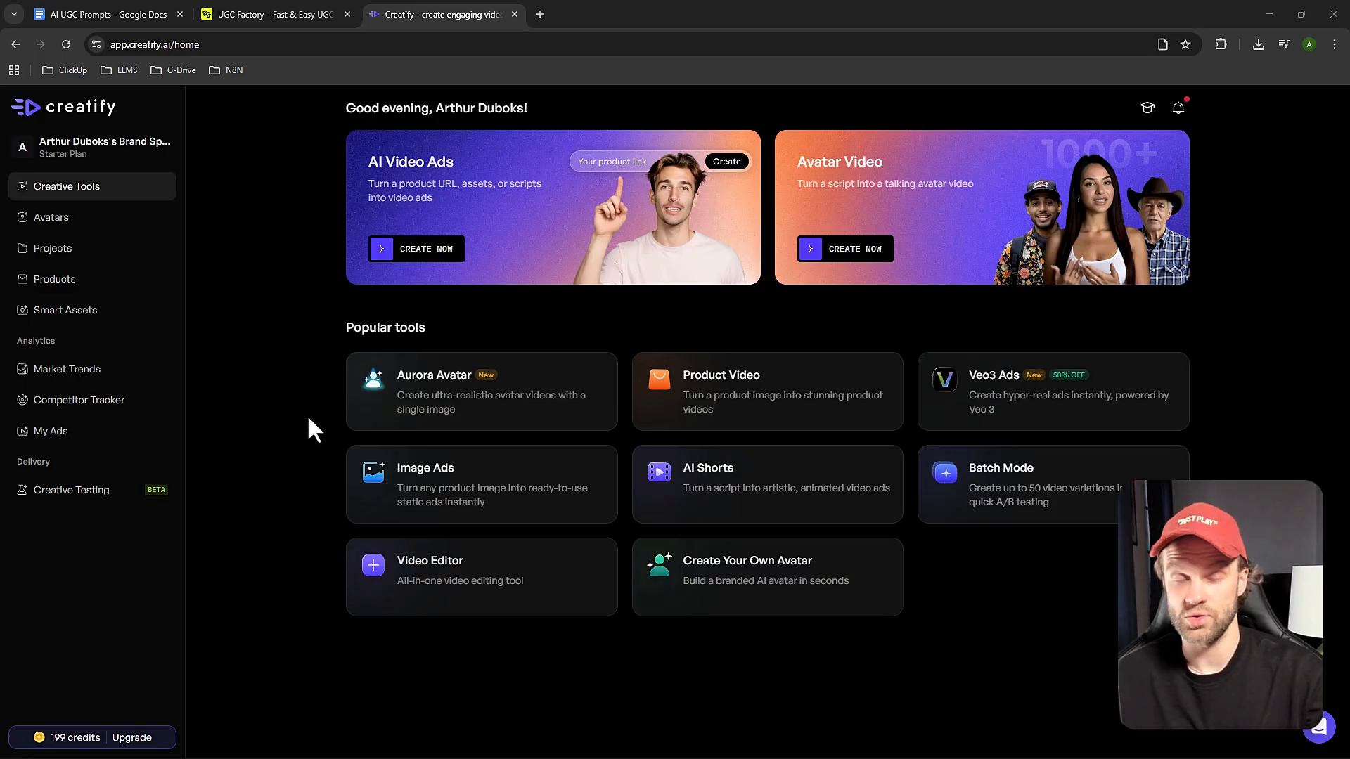
# Glance back at the UGC Factory result, open Creatify's Product Video tool, and upload the BNWLL068A bottle file as the product image.
pyautogui.click(279, 13)
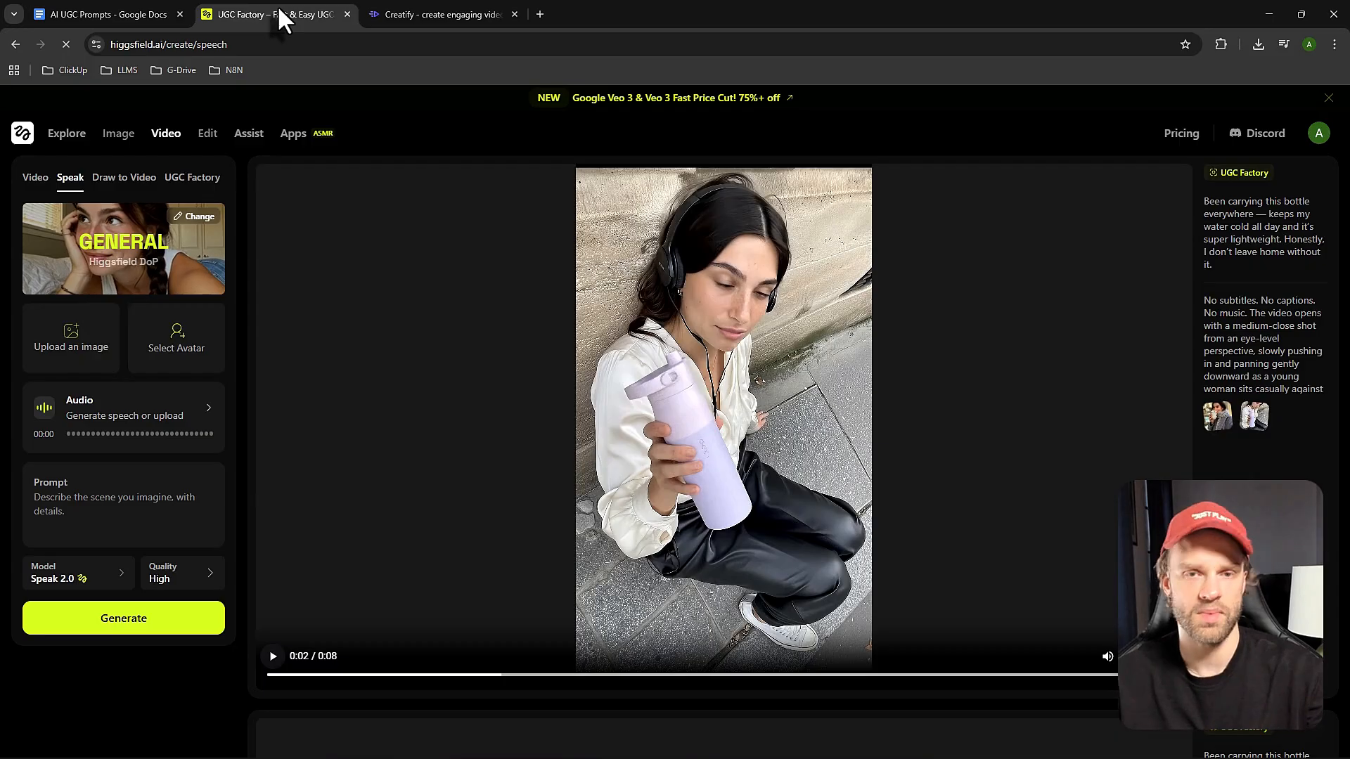
pyautogui.click(442, 12)
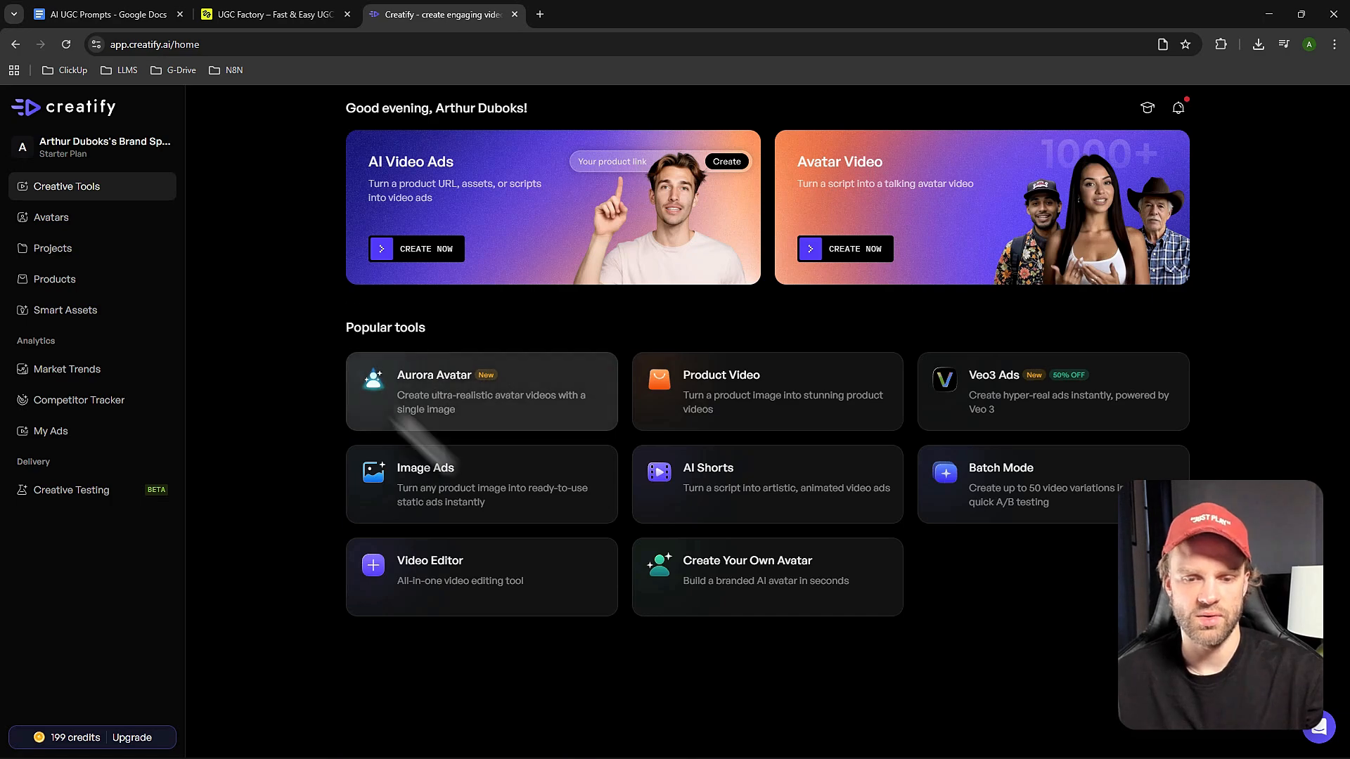
pyautogui.click(697, 420)
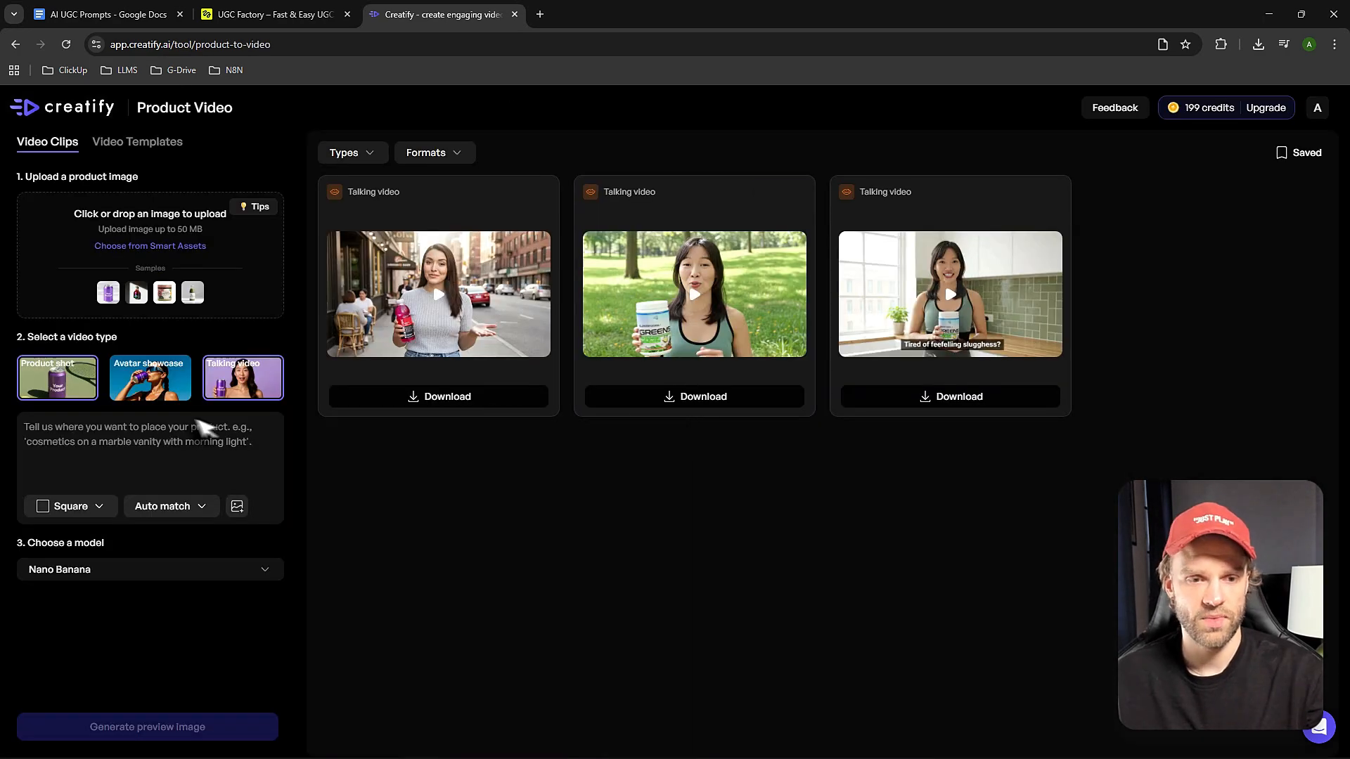
pyautogui.click(156, 247)
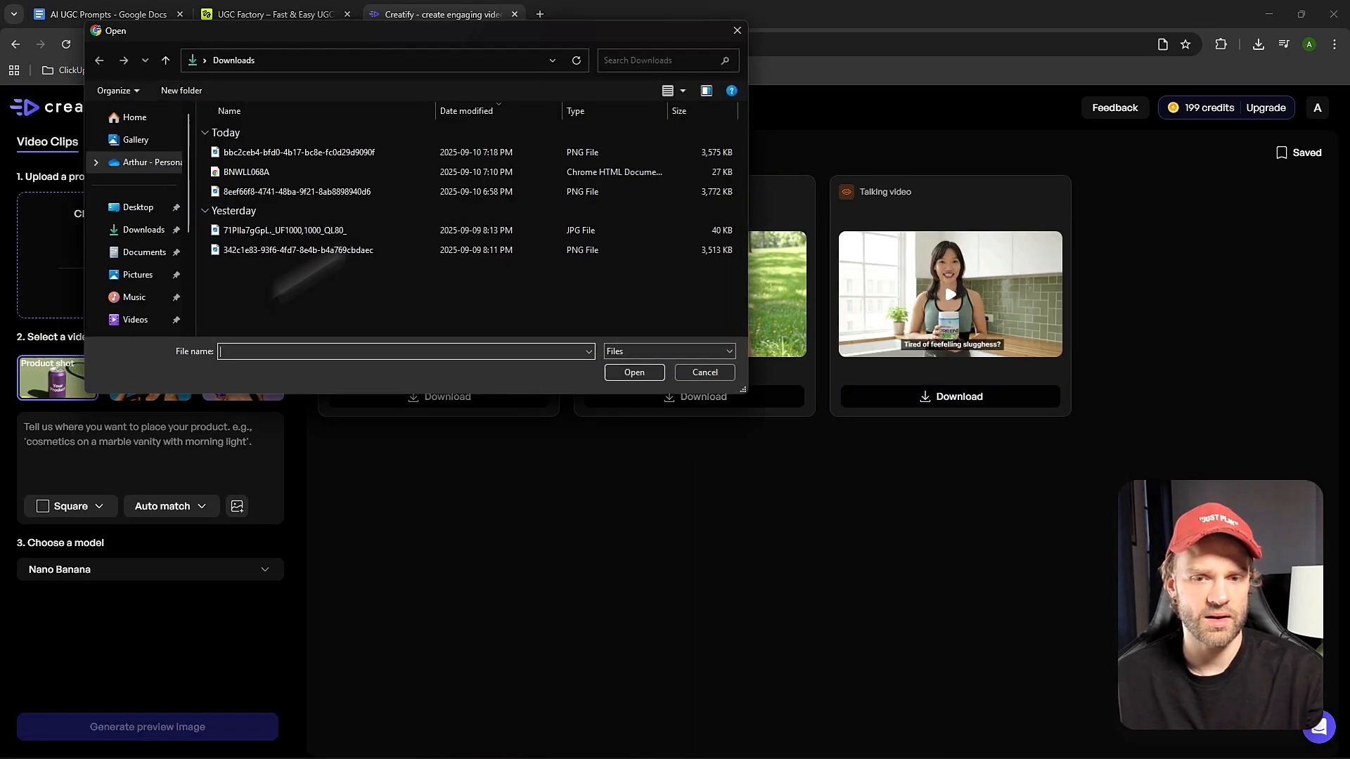
pyautogui.click(281, 154)
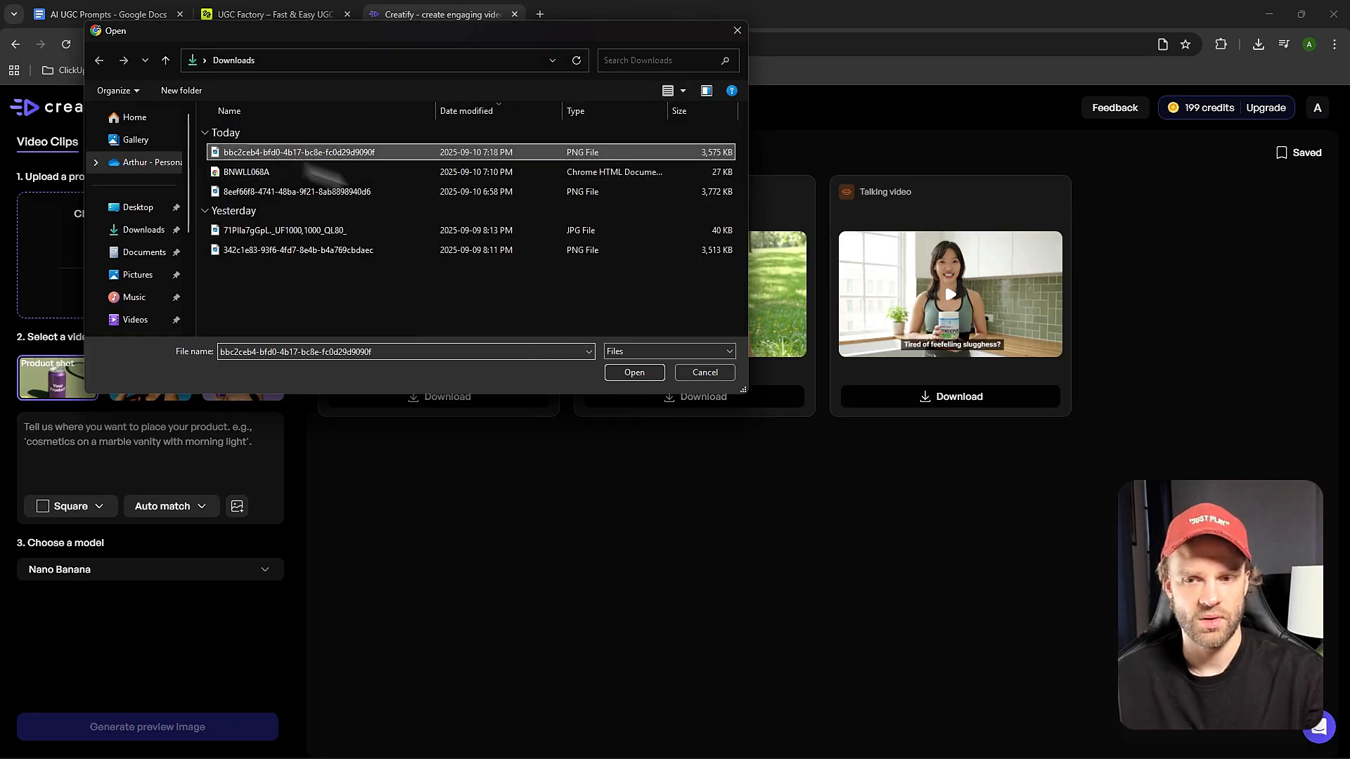
pyautogui.click(273, 173)
pyautogui.click(634, 373)
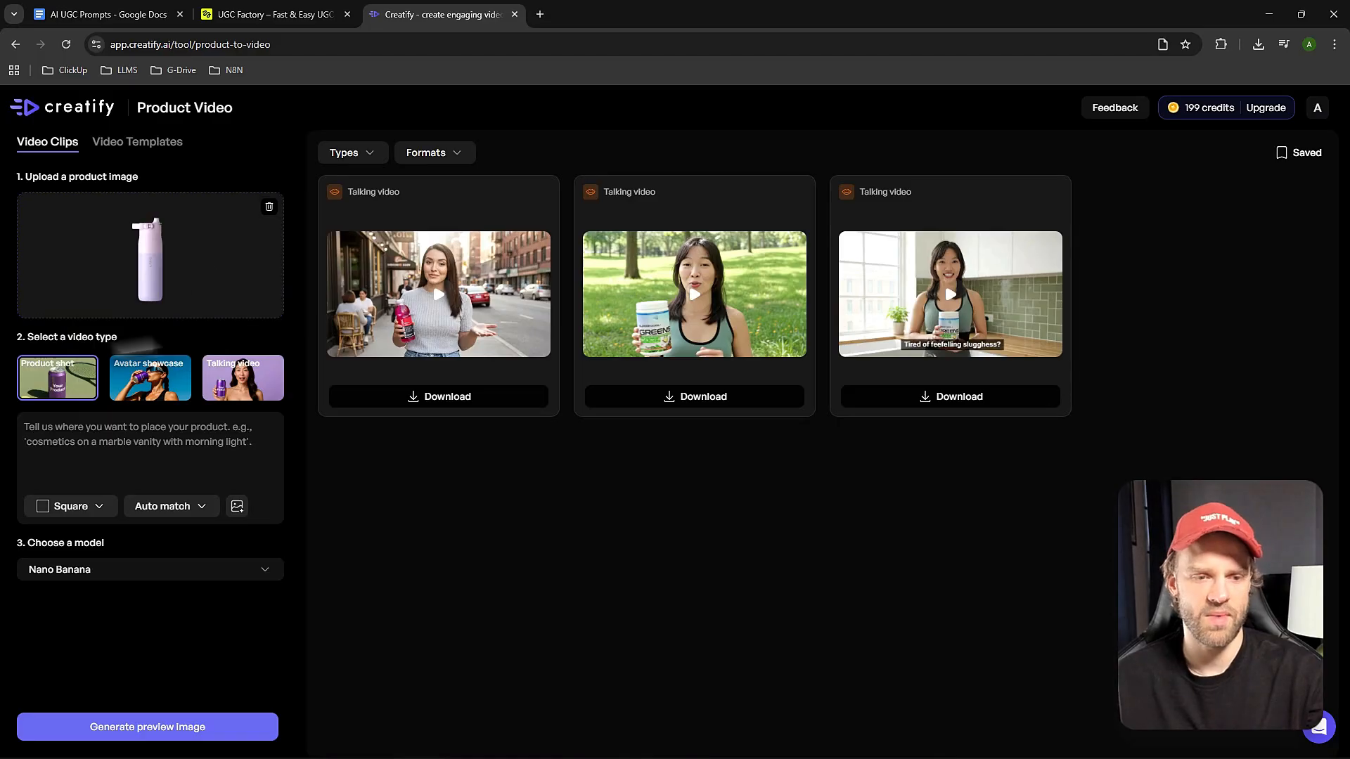
# Select the Talking video type and add the realistic avatar Aria in the kitchen style.
pyautogui.click(70, 506)
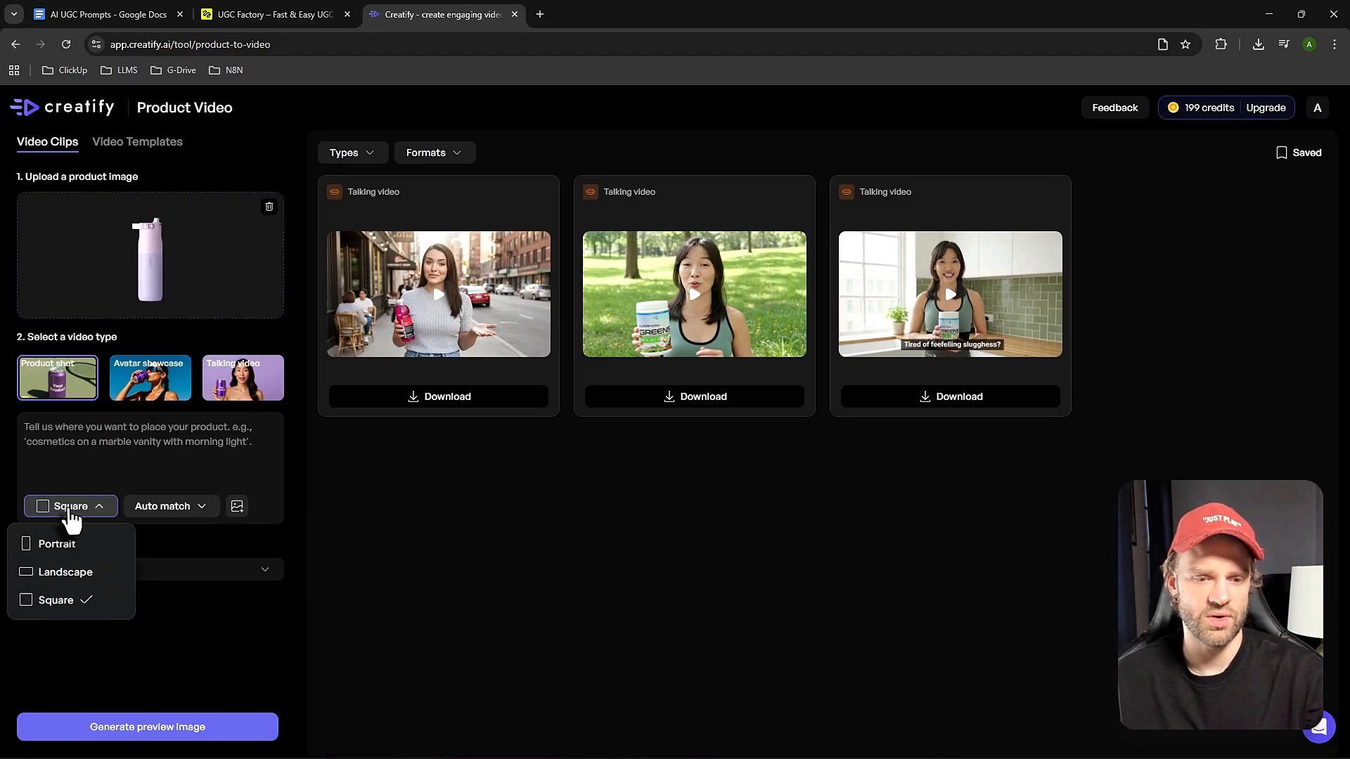
pyautogui.click(188, 467)
pyautogui.click(239, 383)
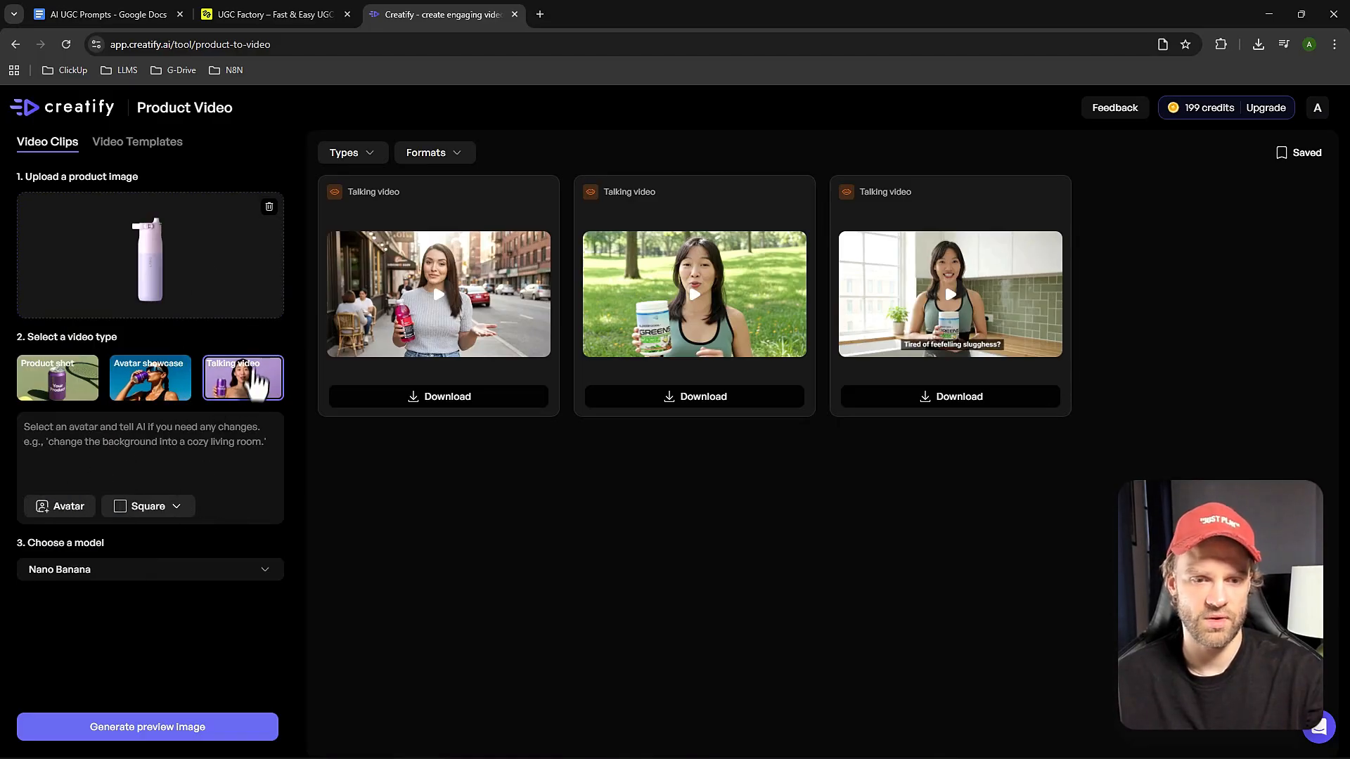
pyautogui.click(62, 506)
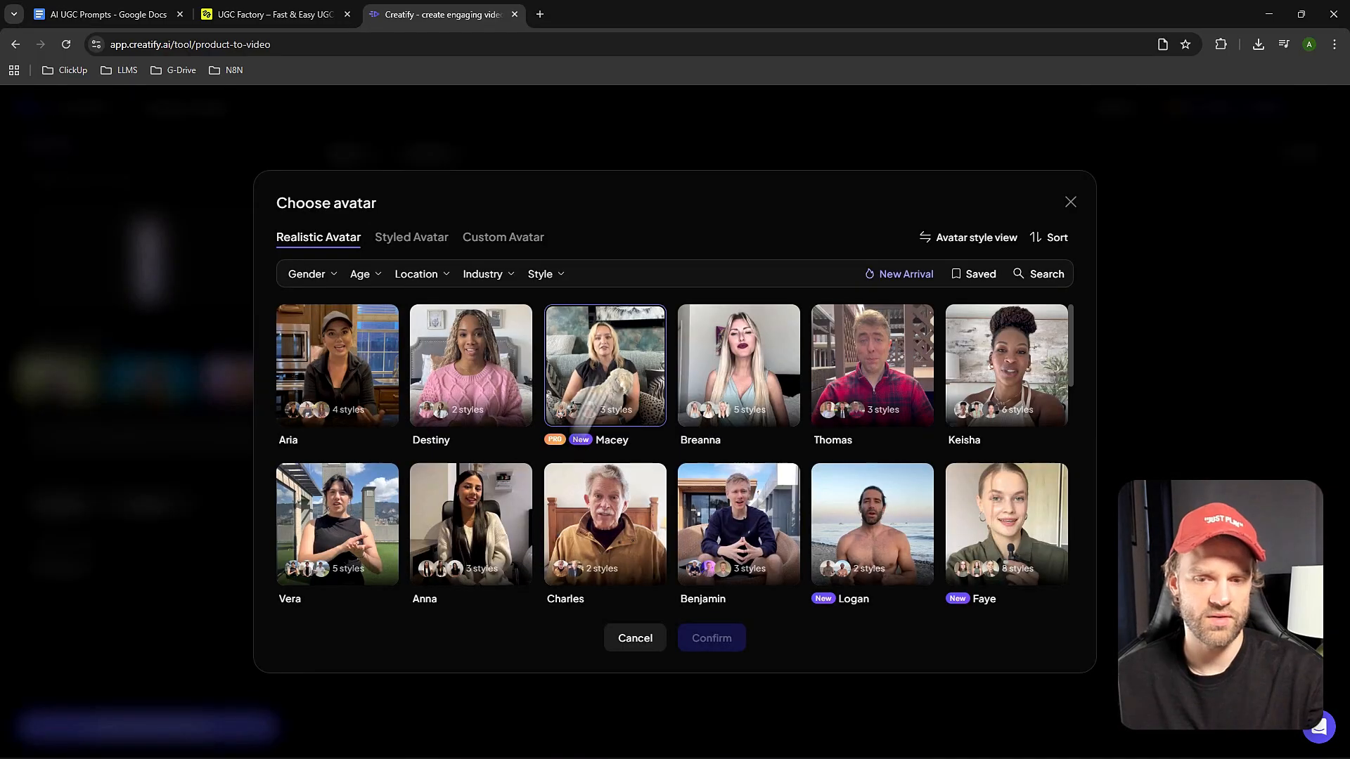
pyautogui.click(148, 485)
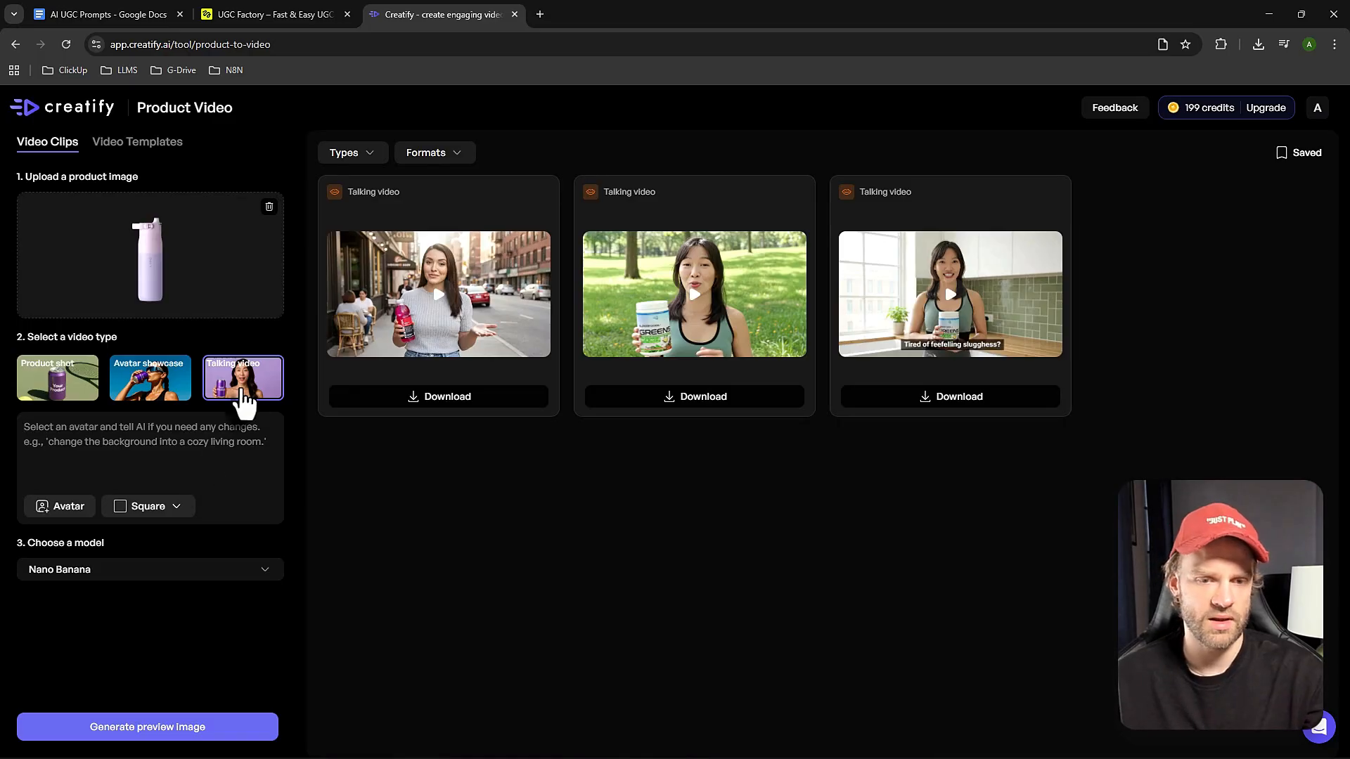
pyautogui.click(77, 508)
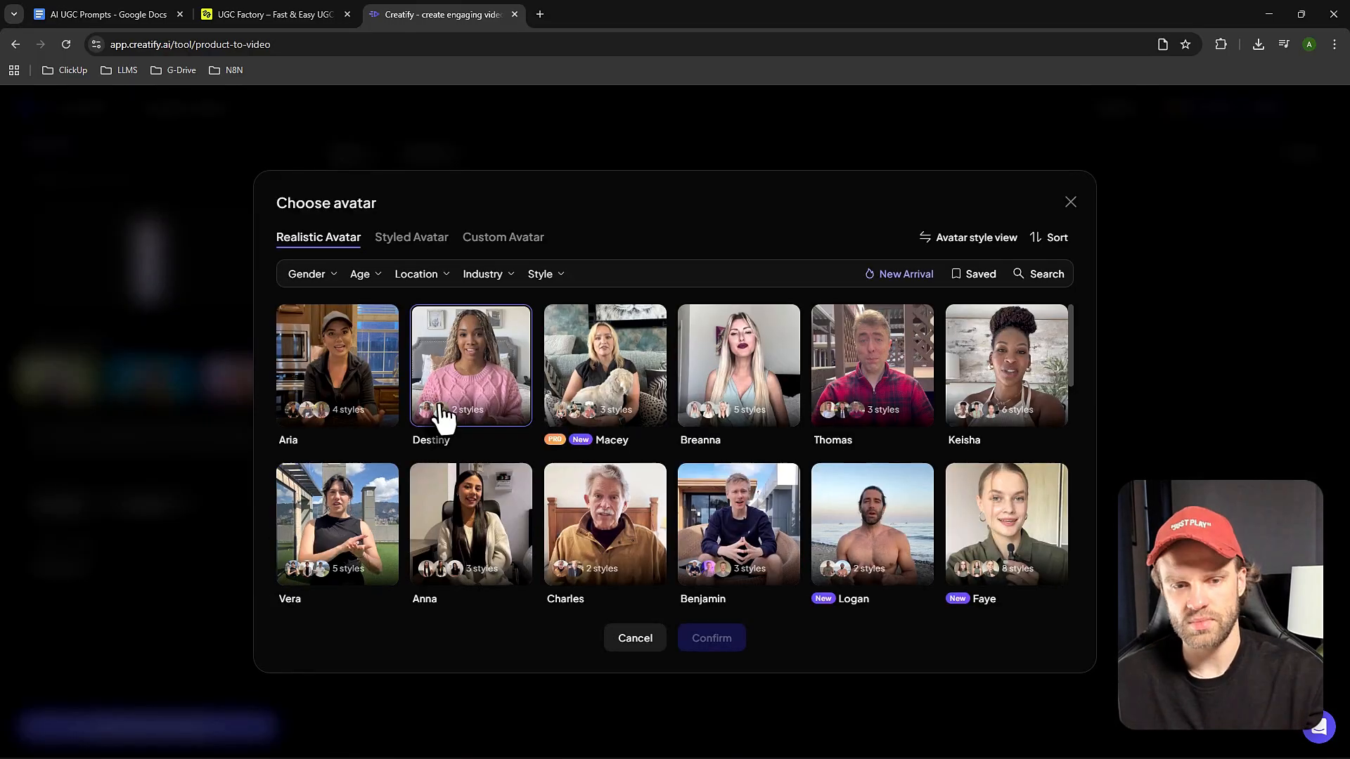
pyautogui.click(338, 369)
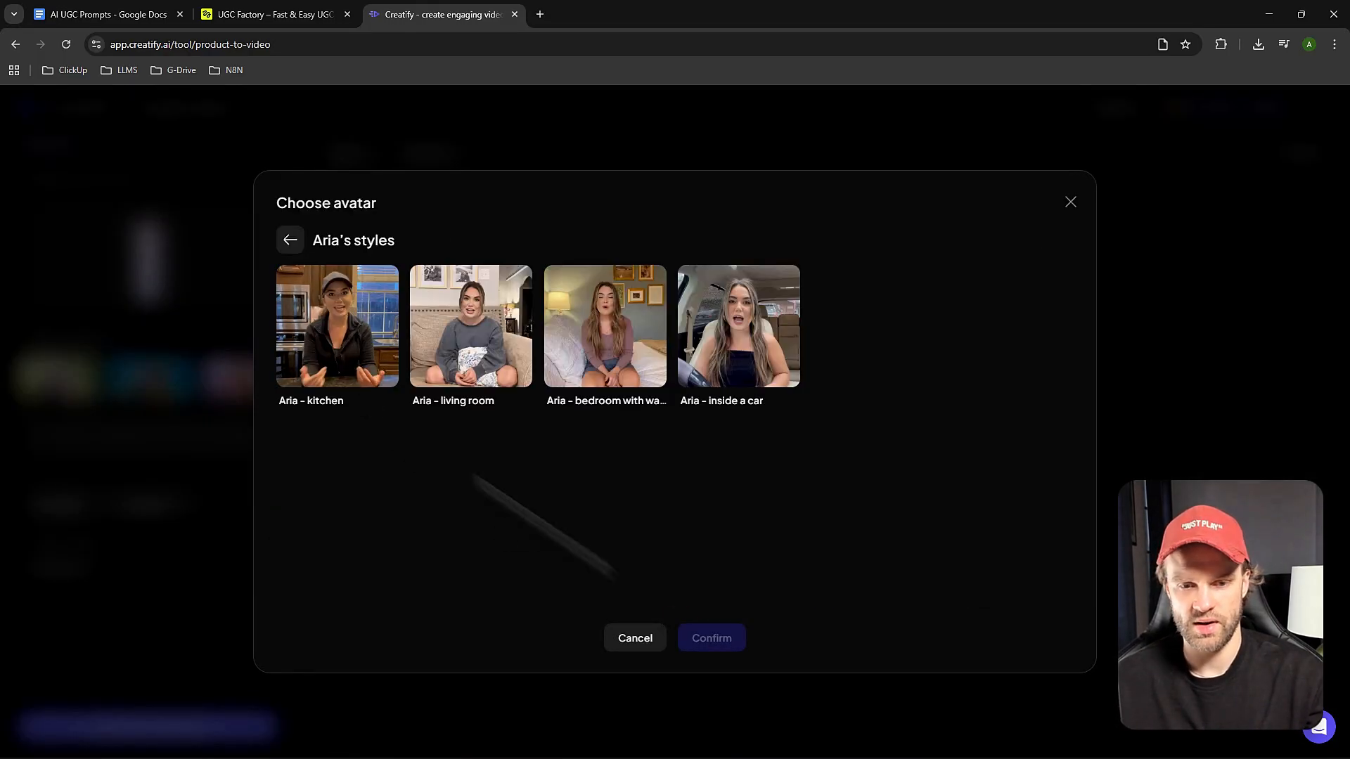
pyautogui.click(344, 365)
pyautogui.click(703, 639)
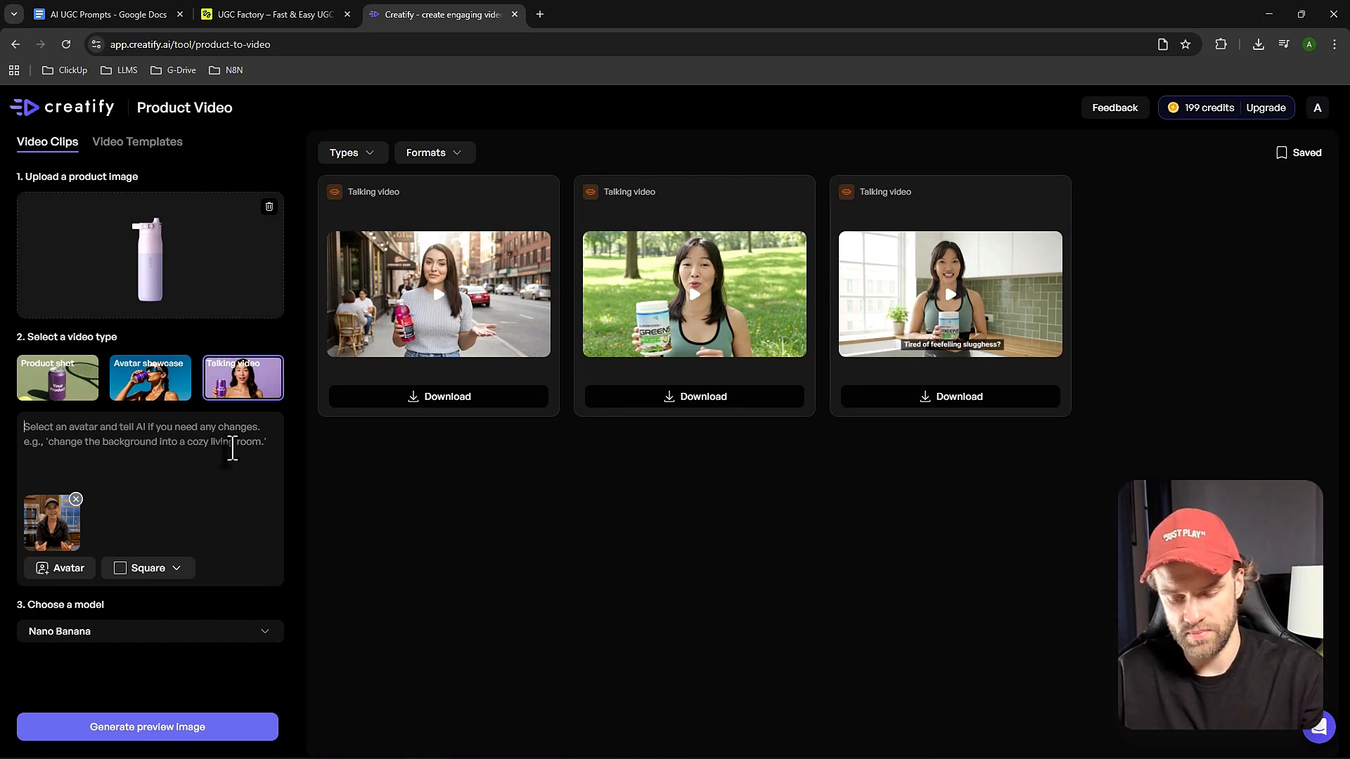
# Enter the avatar prompt "change background like she's at the gym".
pyautogui.write('change backglrund l')
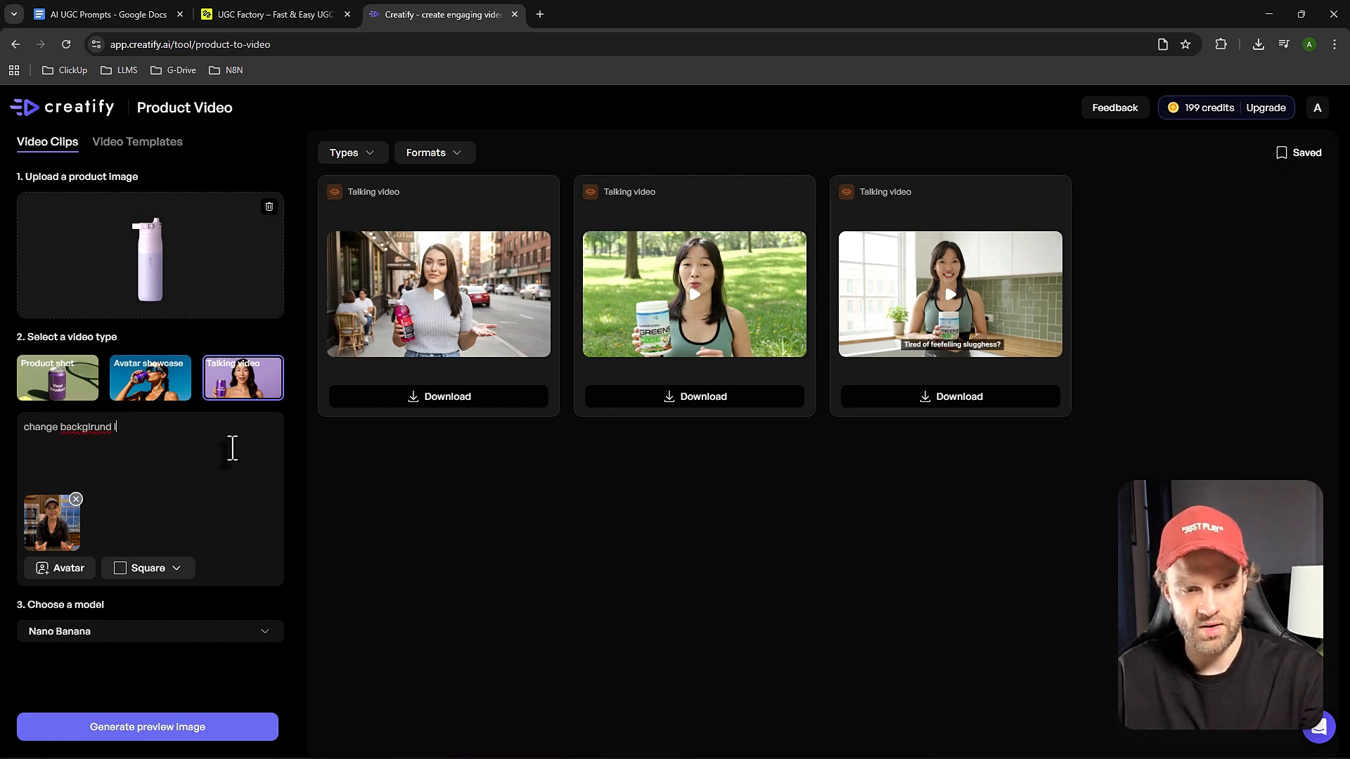
pyautogui.write('ike she"')
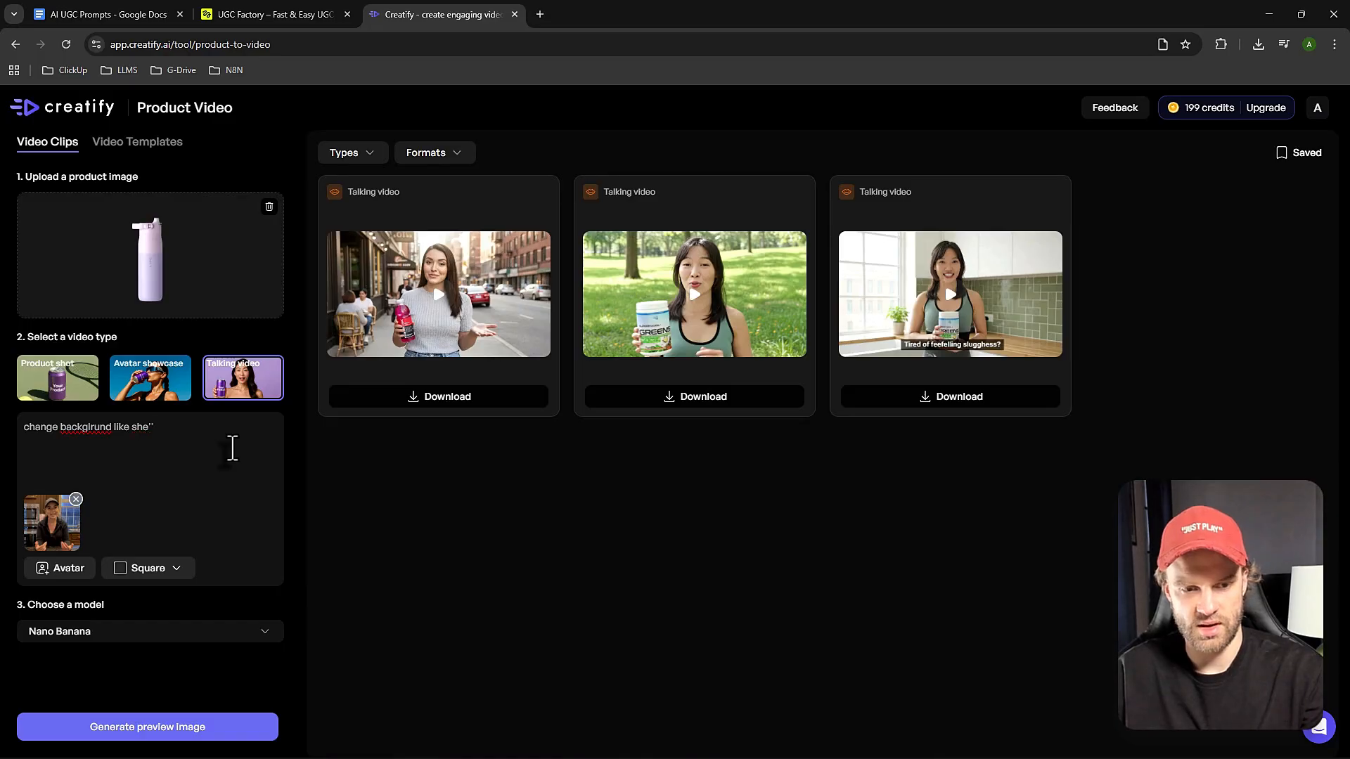
pyautogui.write('s at the gym')
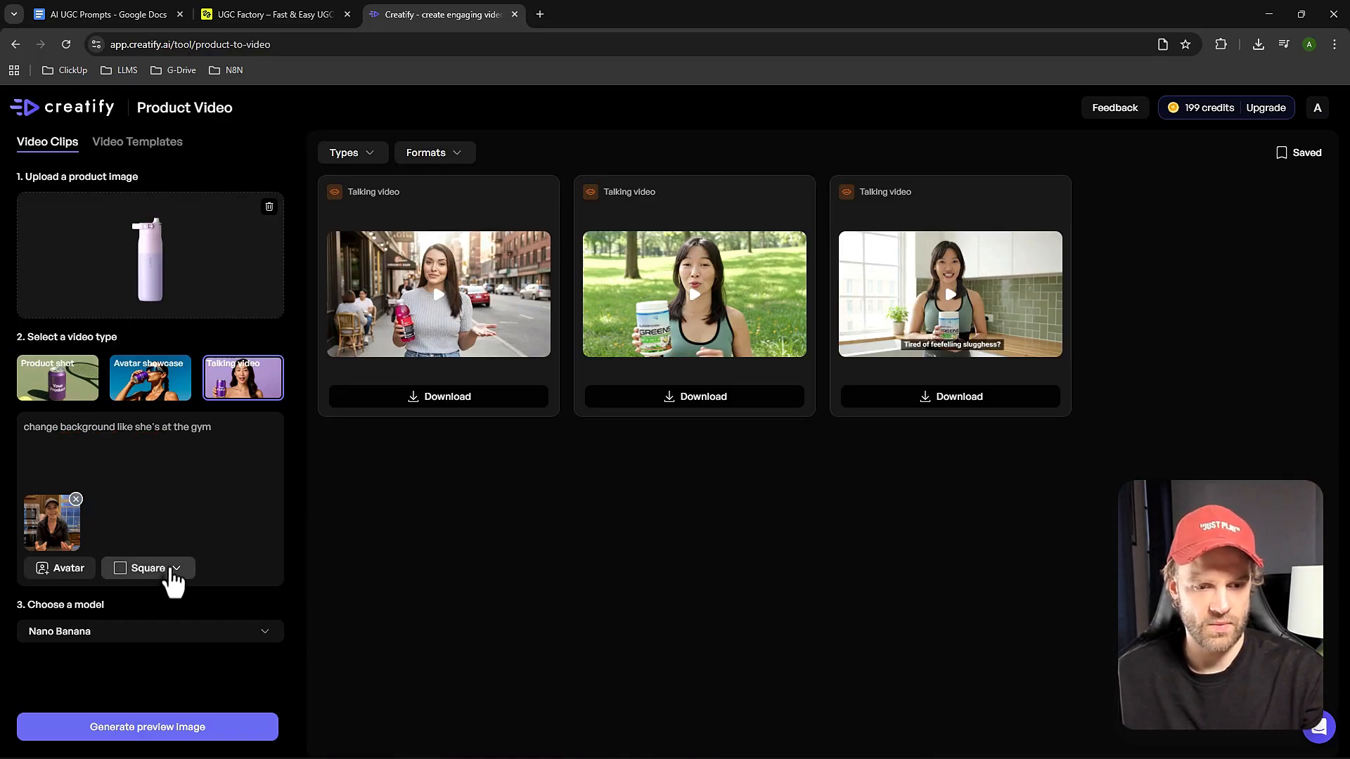
# Set the format to Portrait, review the model choices keeping Nano Banana, and generate the preview image.
pyautogui.click(168, 570)
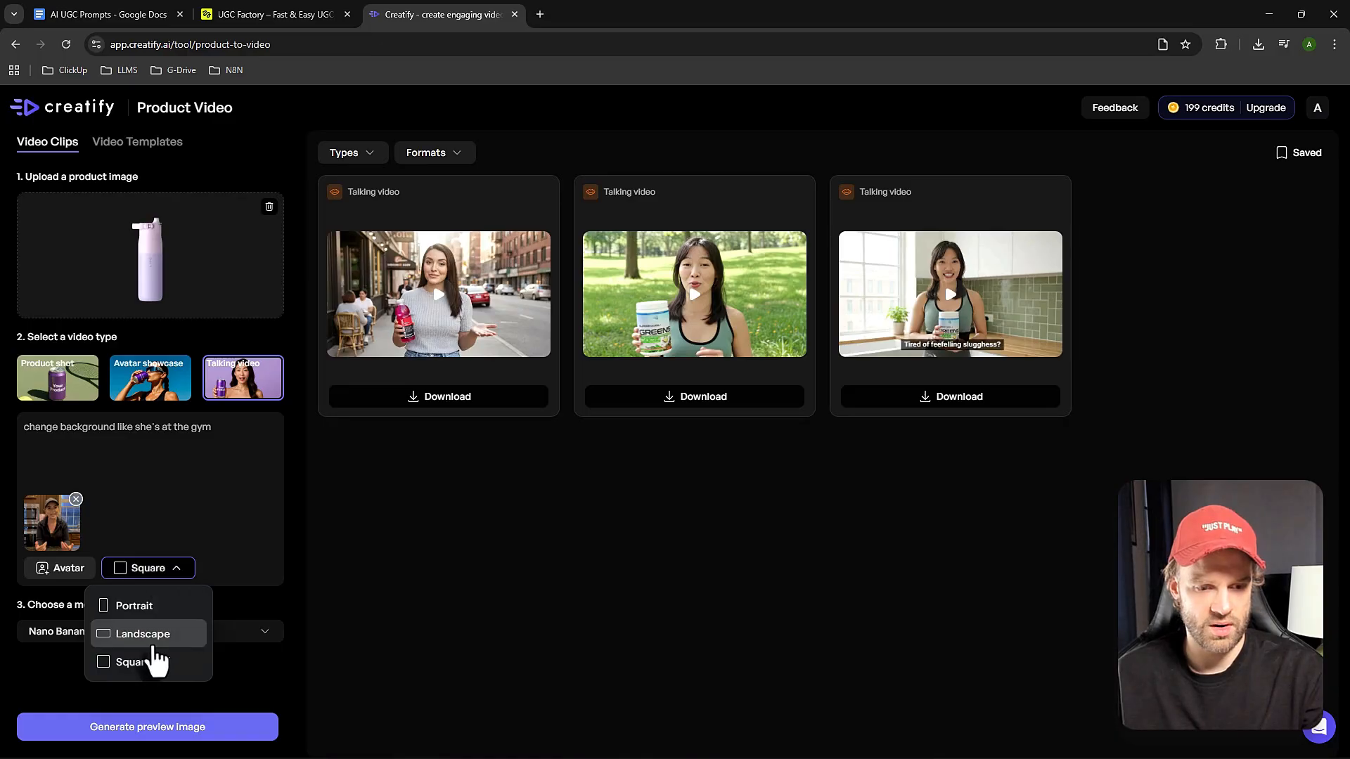
pyautogui.click(151, 606)
pyautogui.click(140, 632)
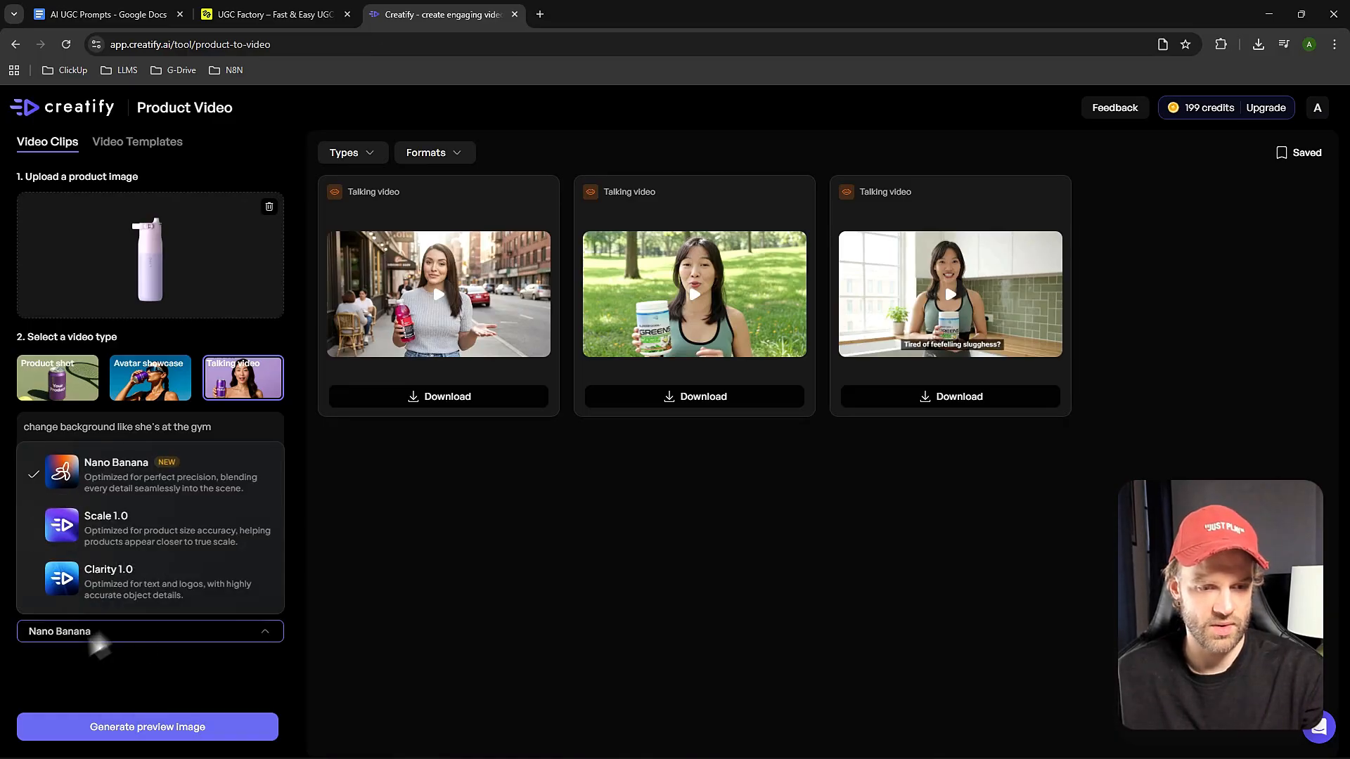
pyautogui.click(39, 708)
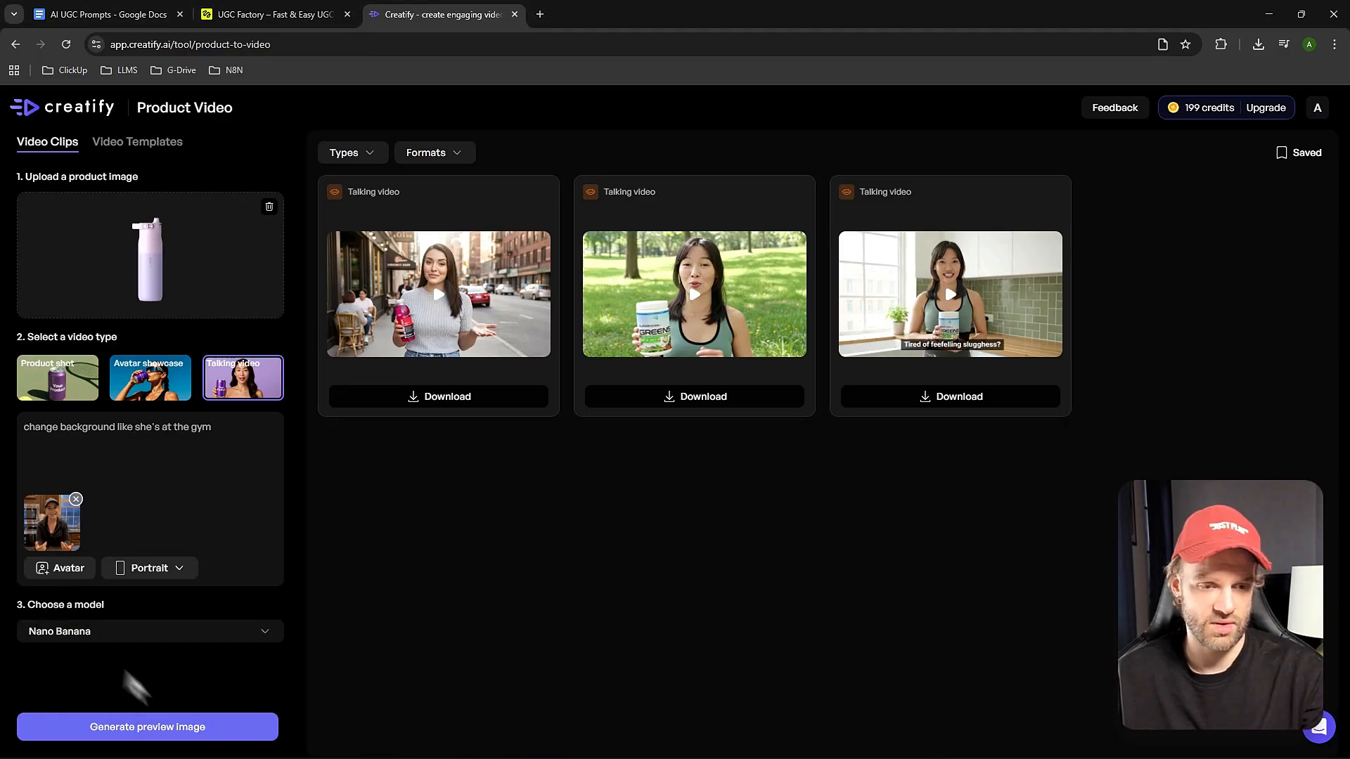
pyautogui.click(160, 731)
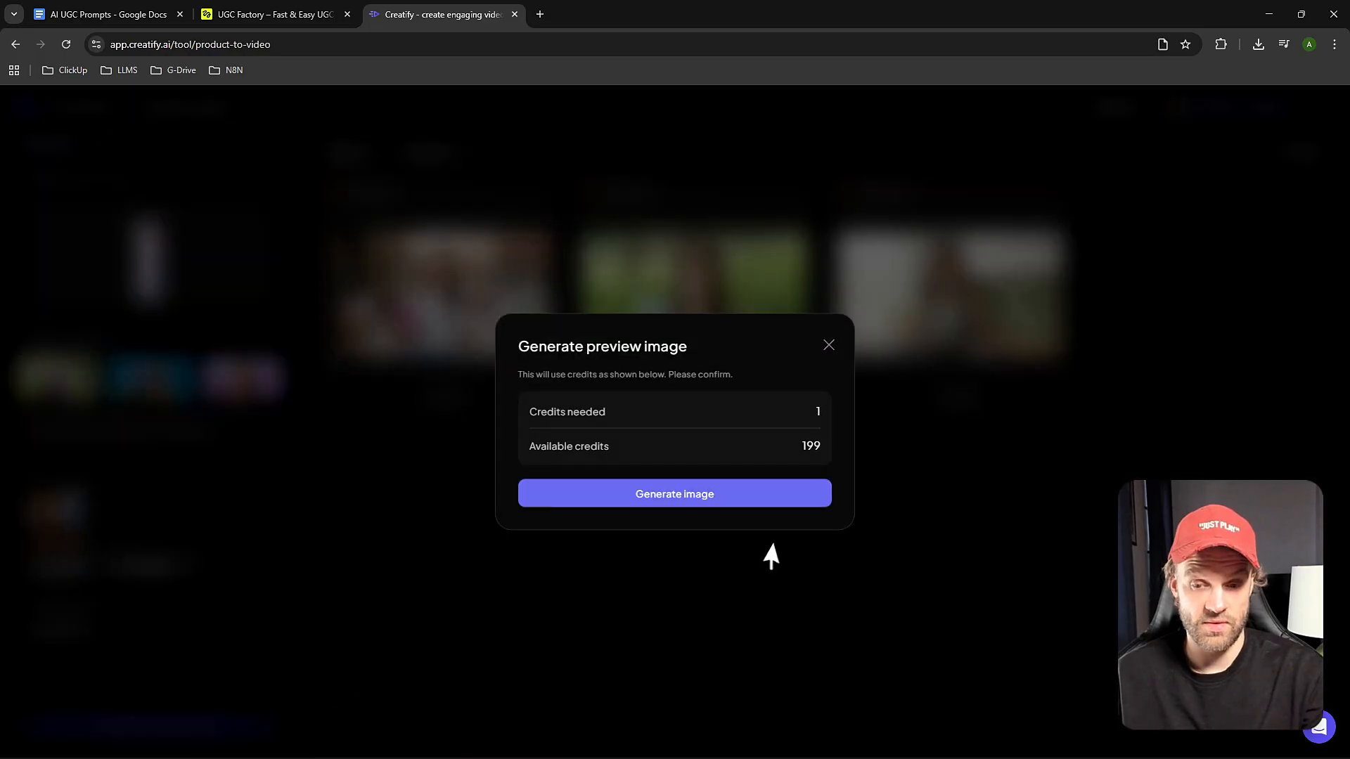
pyautogui.click(683, 494)
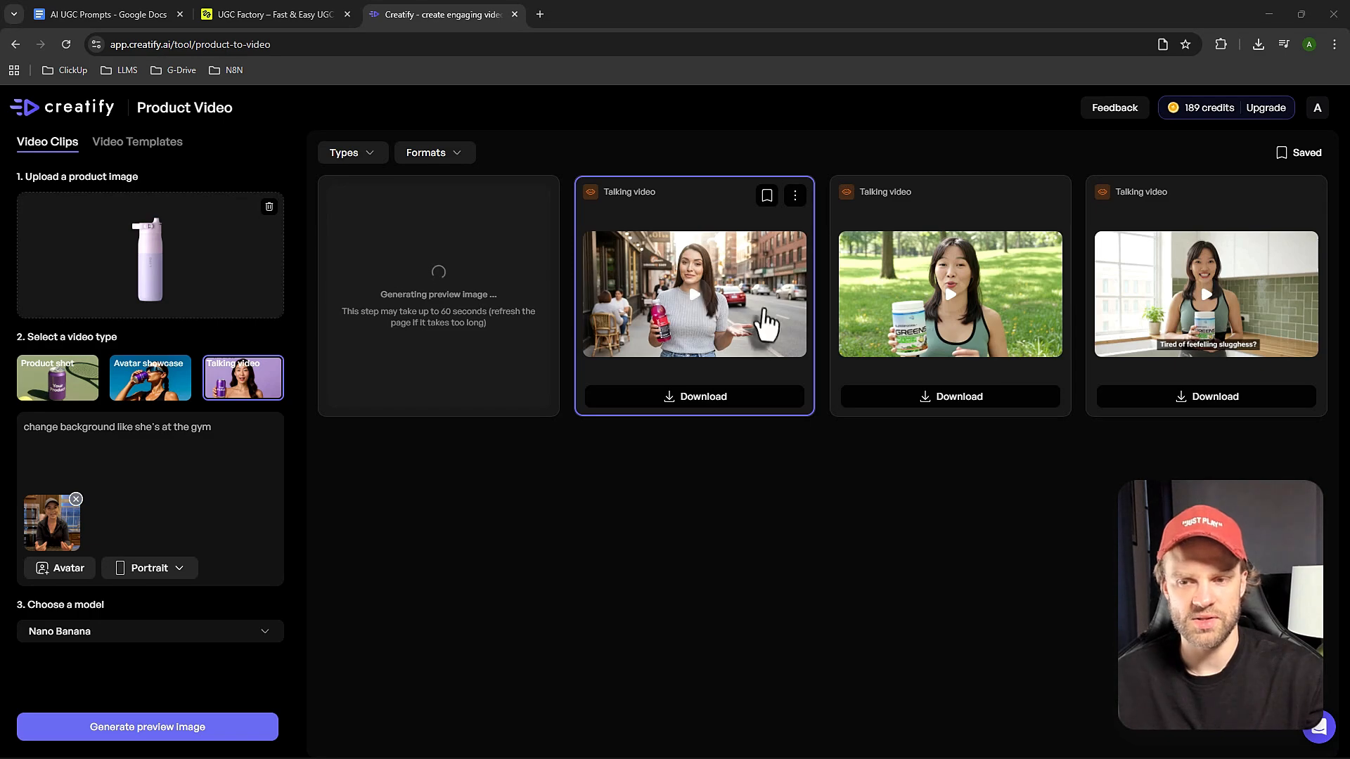
# Watch the existing talking video of the woman with the Vitamin Water bottle on the street in full screen.
pyautogui.click(738, 323)
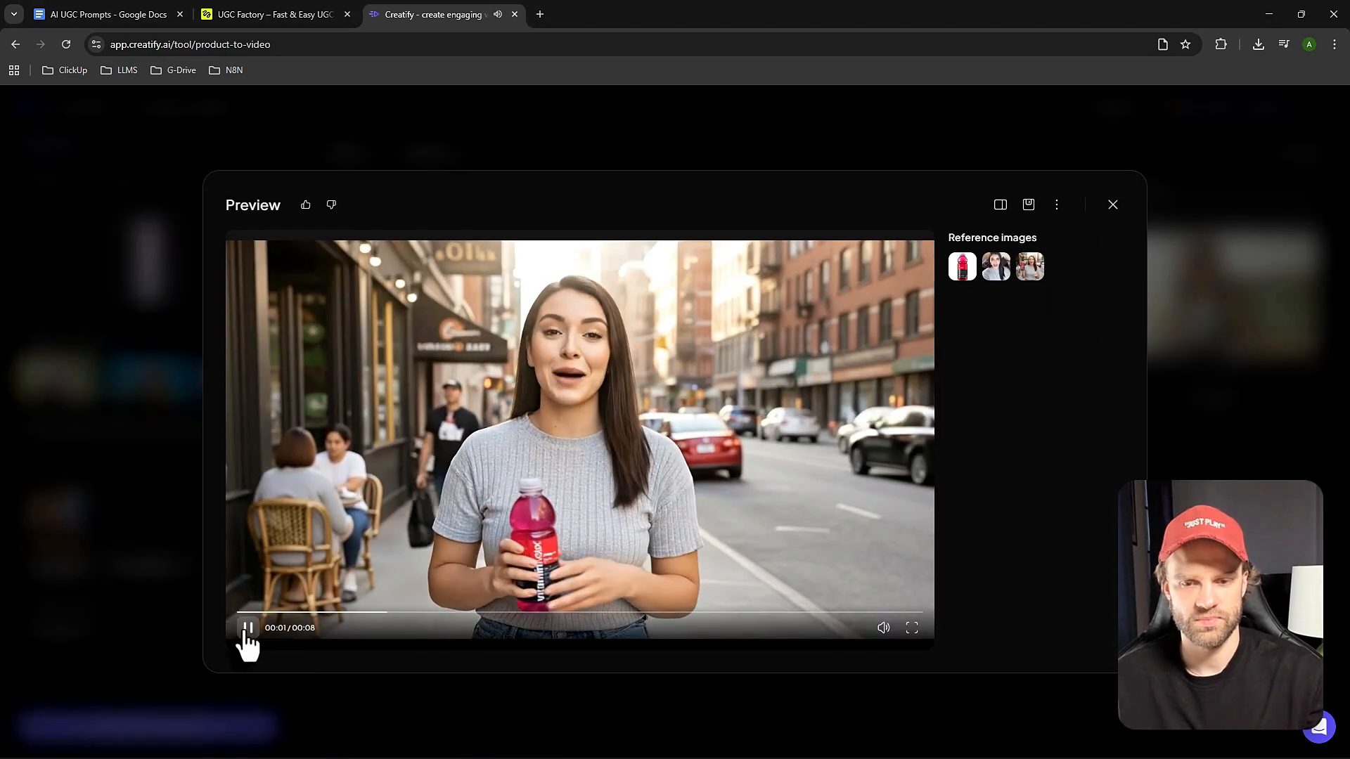
pyautogui.click(912, 628)
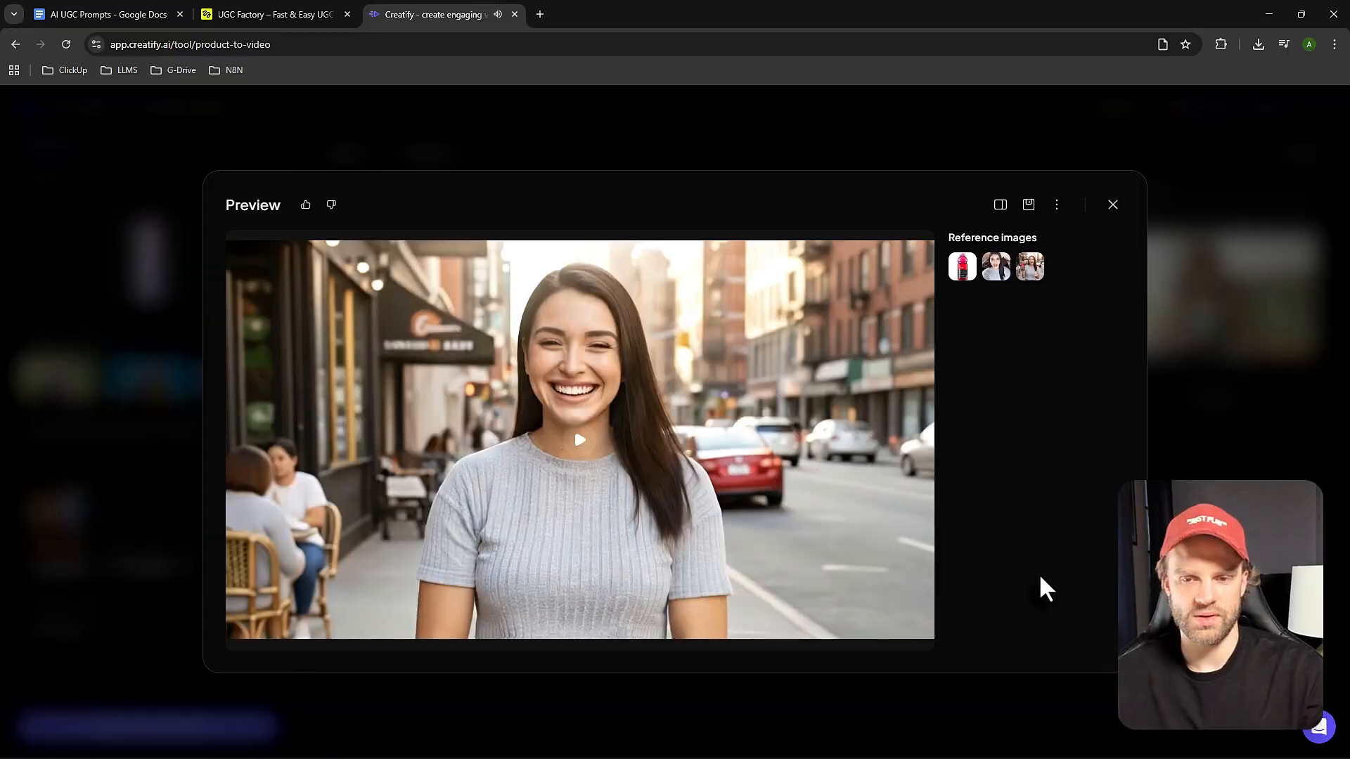
pyautogui.moveTo(490, 413)
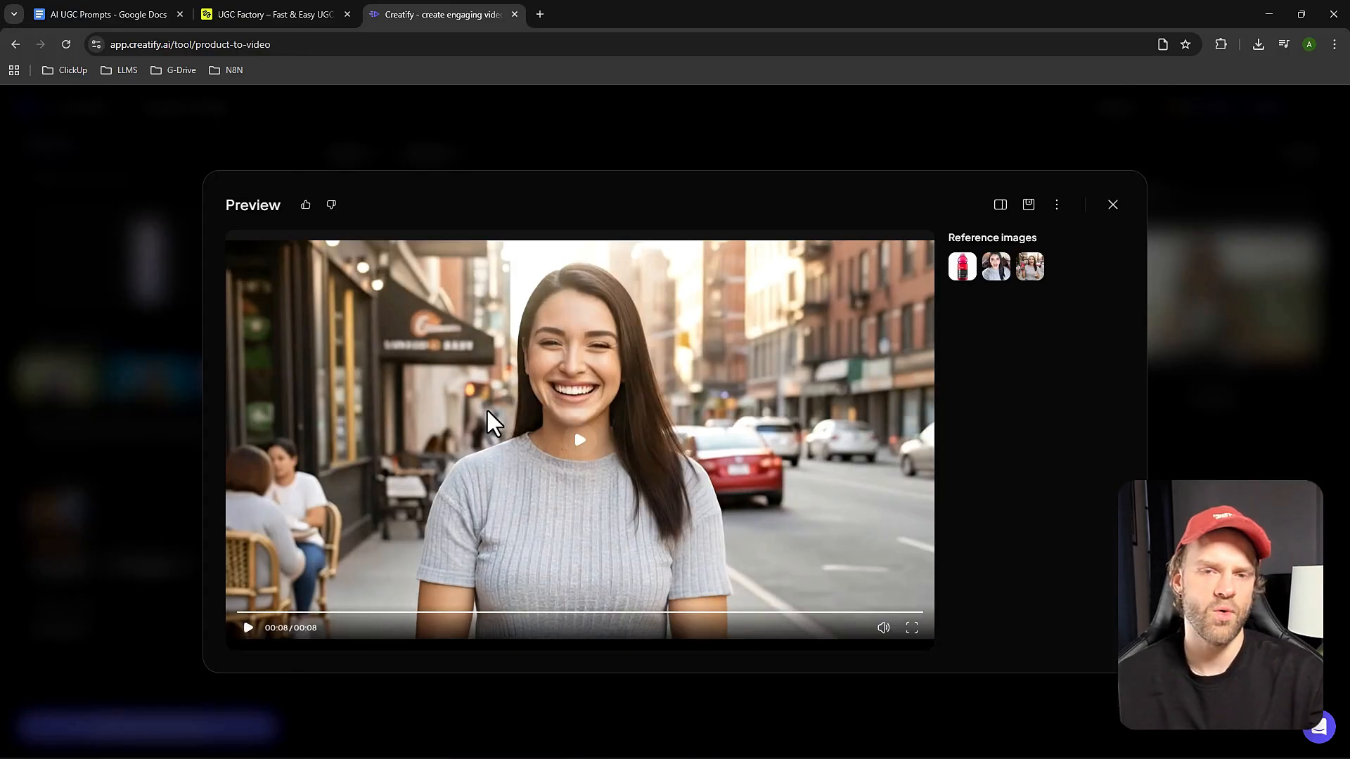
# Play part of the purple bottle video in Higgsfield and replay Creatify's Vitamin Water video to compare them, closing the preview.
pyautogui.click(272, 12)
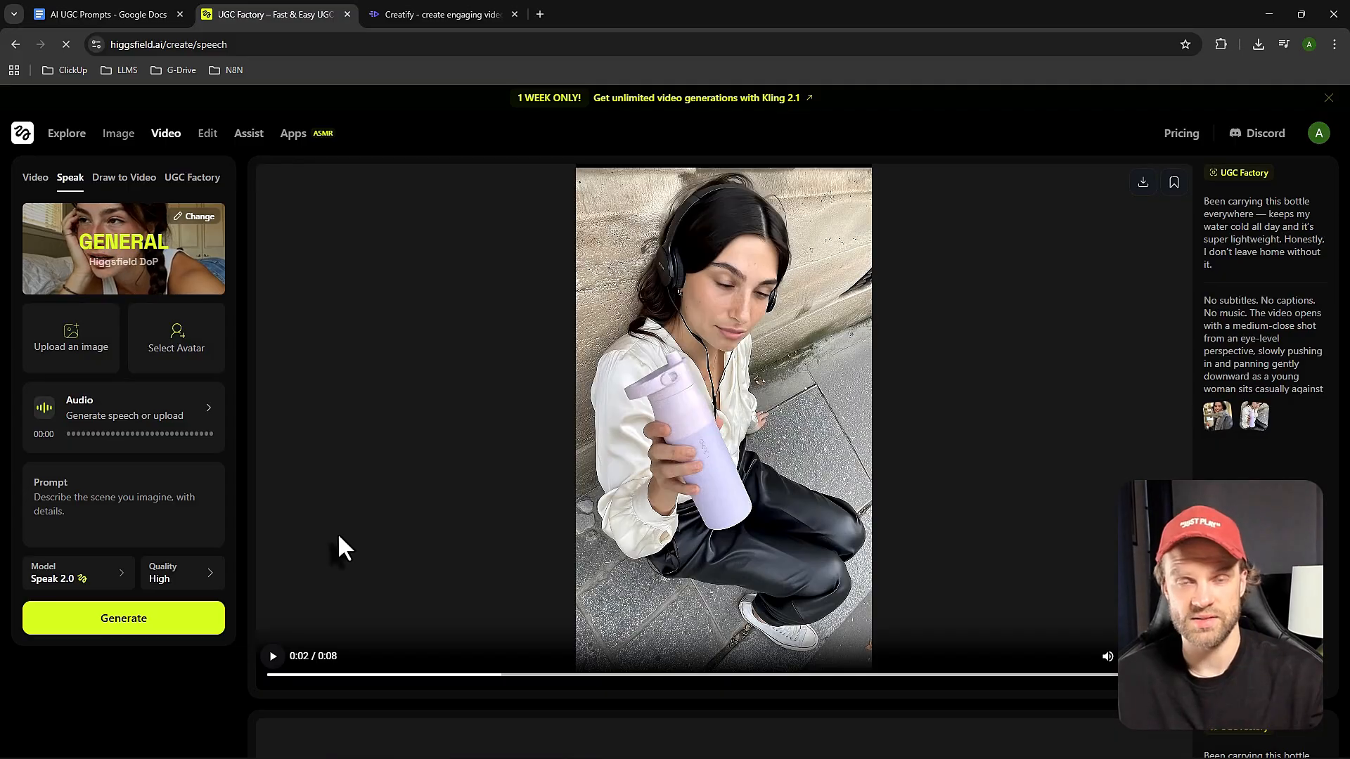
pyautogui.click(273, 656)
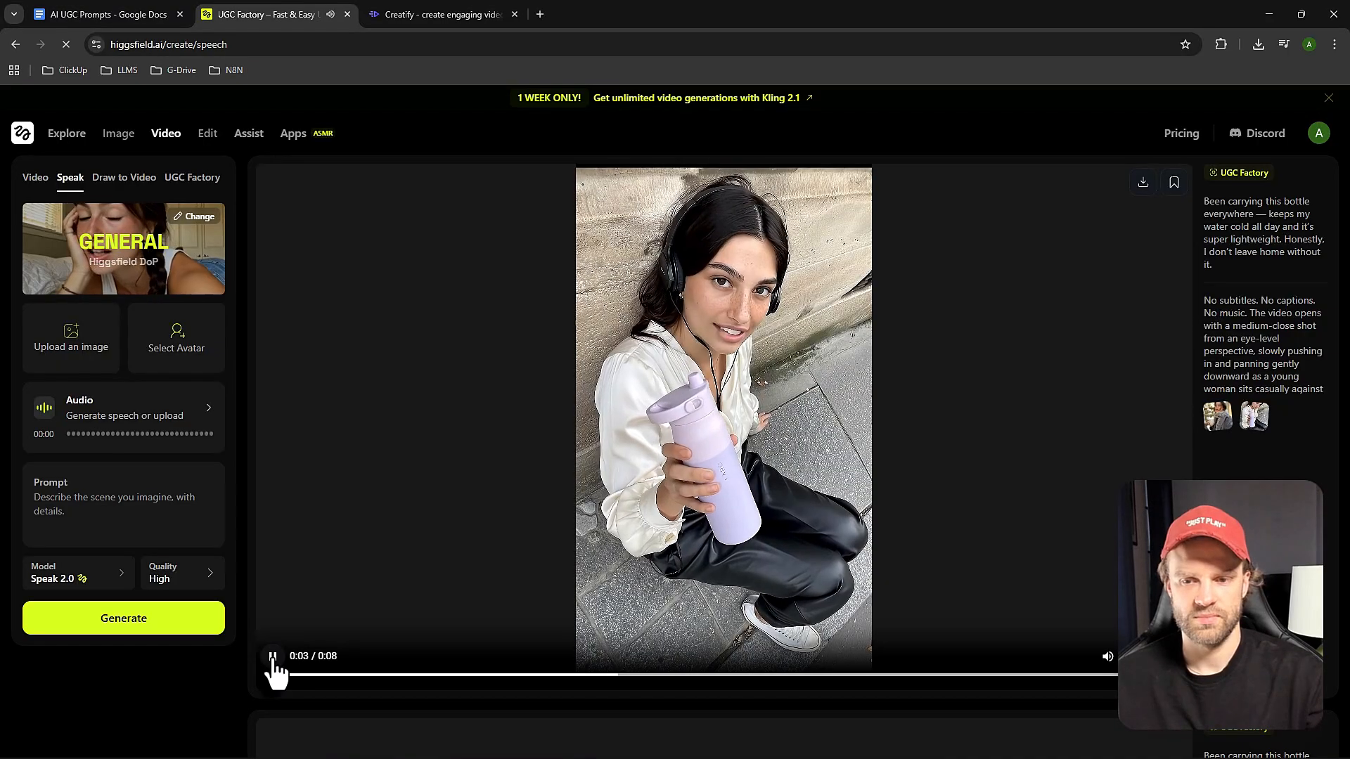
pyautogui.click(272, 656)
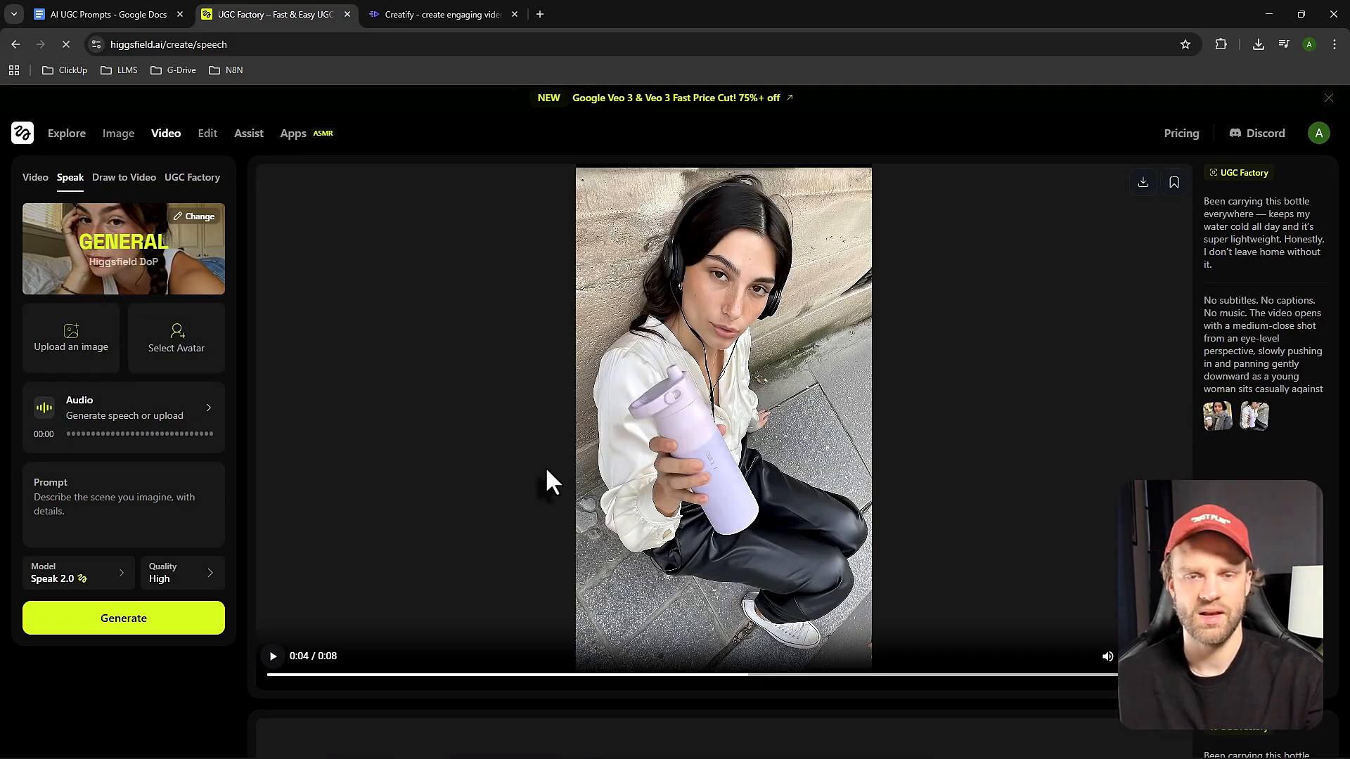
pyautogui.click(450, 14)
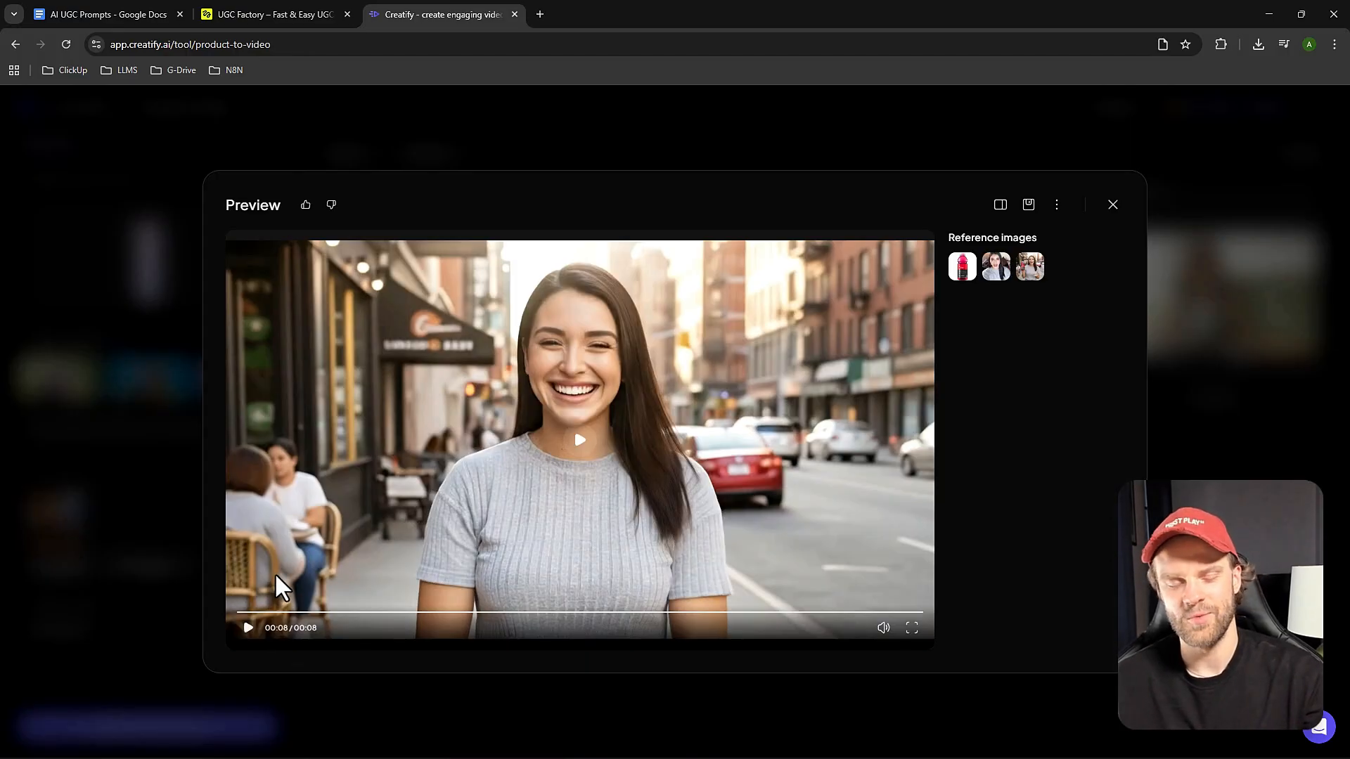
pyautogui.click(247, 629)
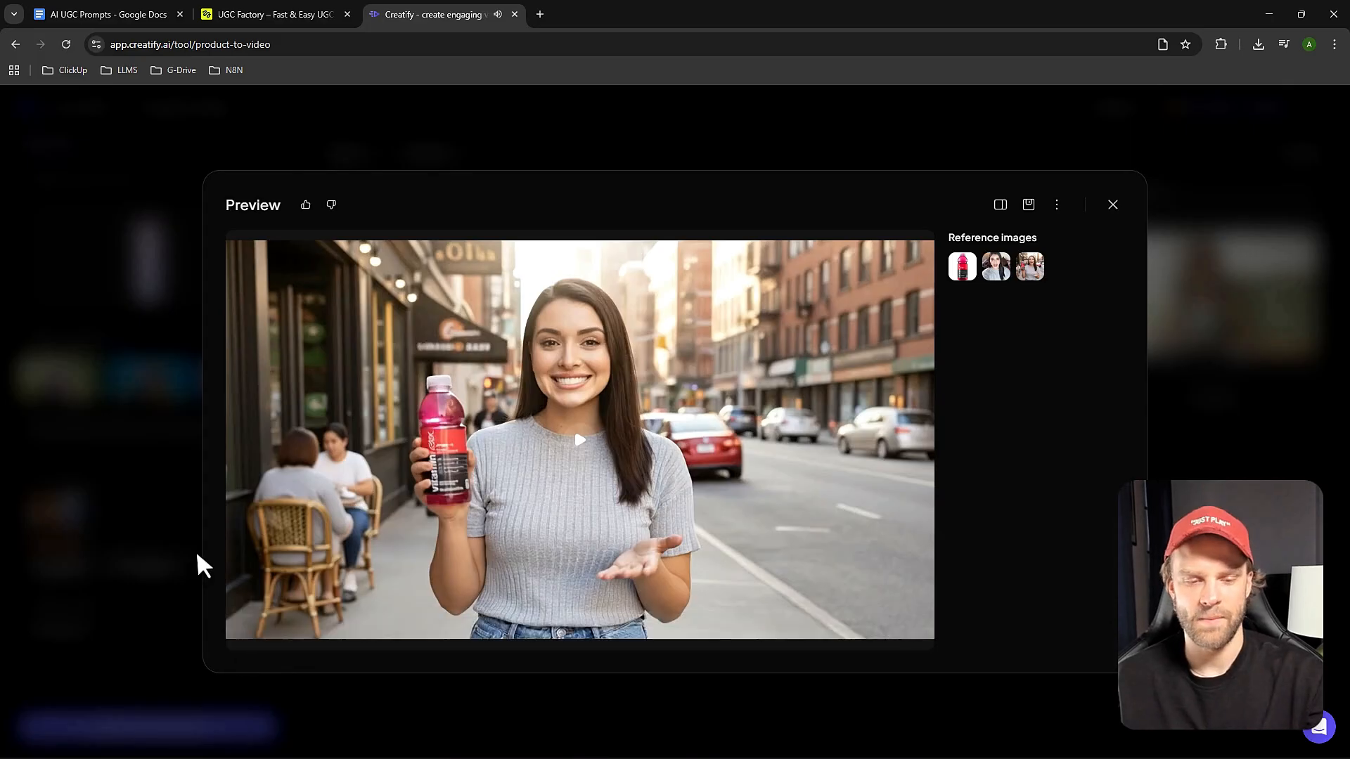
pyautogui.click(141, 486)
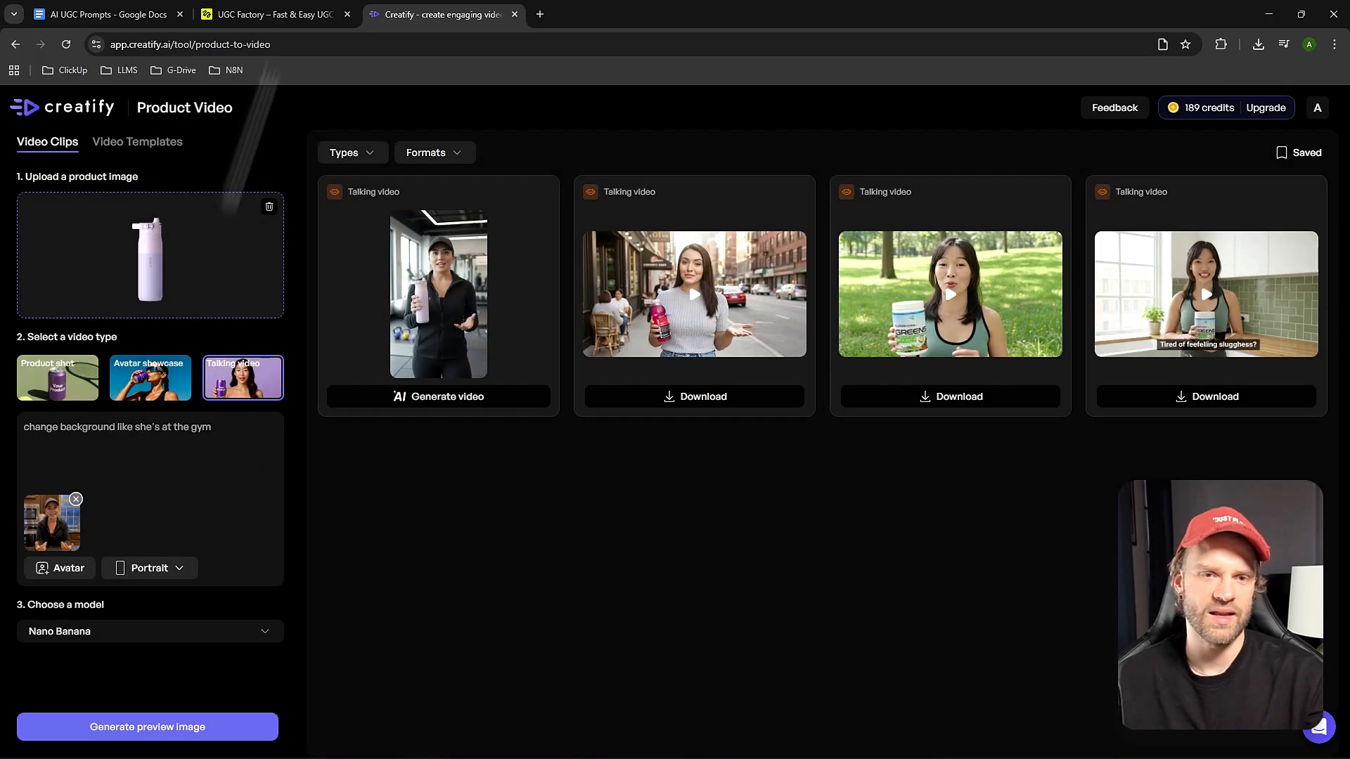
# Inspect the gym preview image and generate its video with Google Veo 3, using the script starting "Been carrying this bottle everywhere".
pyautogui.click(447, 324)
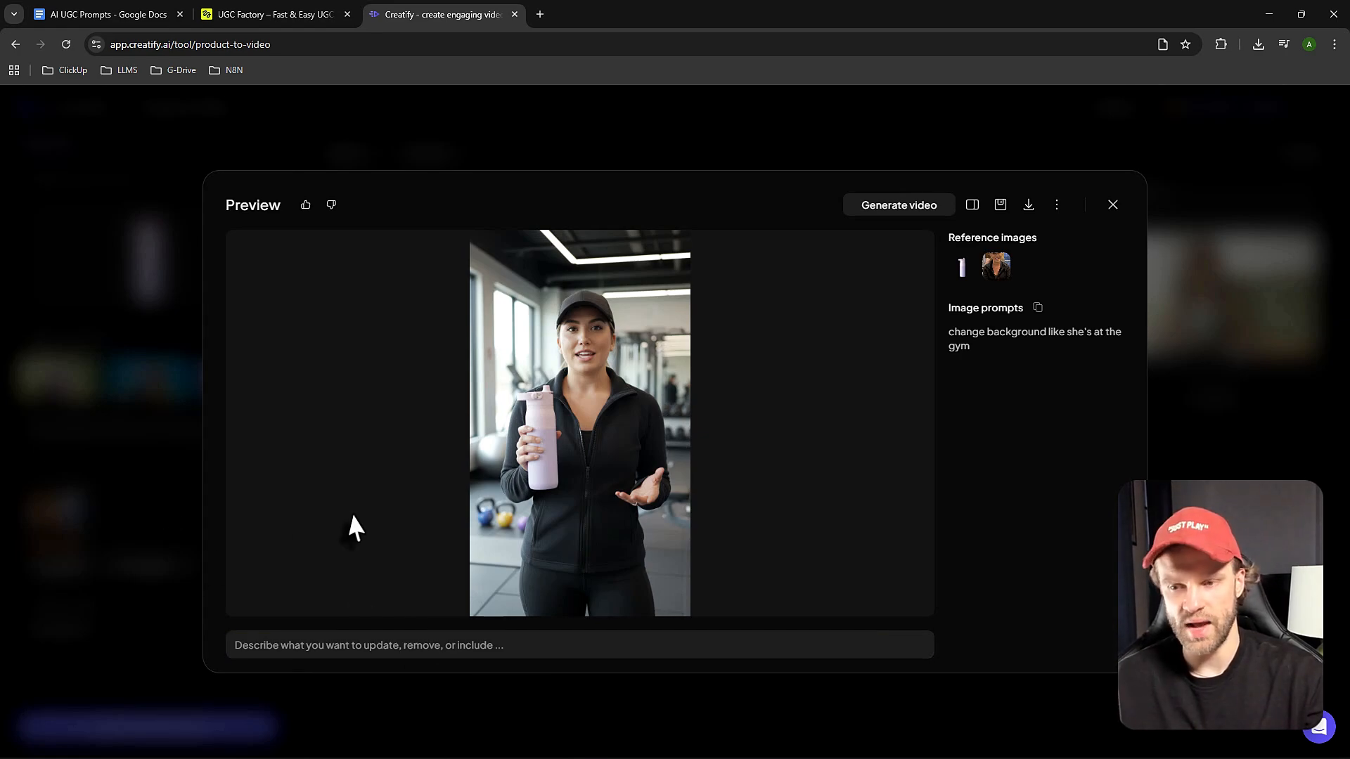
pyautogui.click(134, 485)
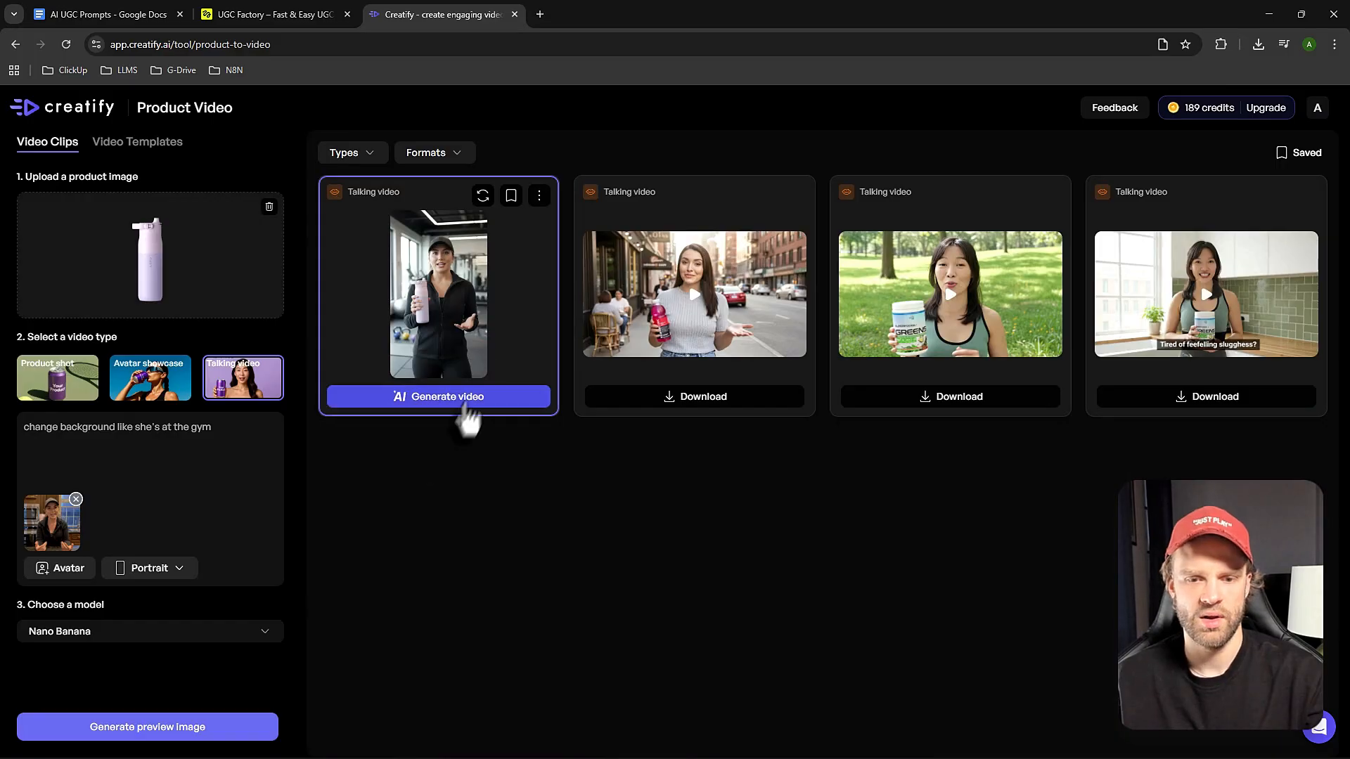
pyautogui.click(463, 402)
pyautogui.write("Been carrying this bottle everywhere — keeps my water cold all day and it's super lightweight. Honestly, I don't leave home without it")
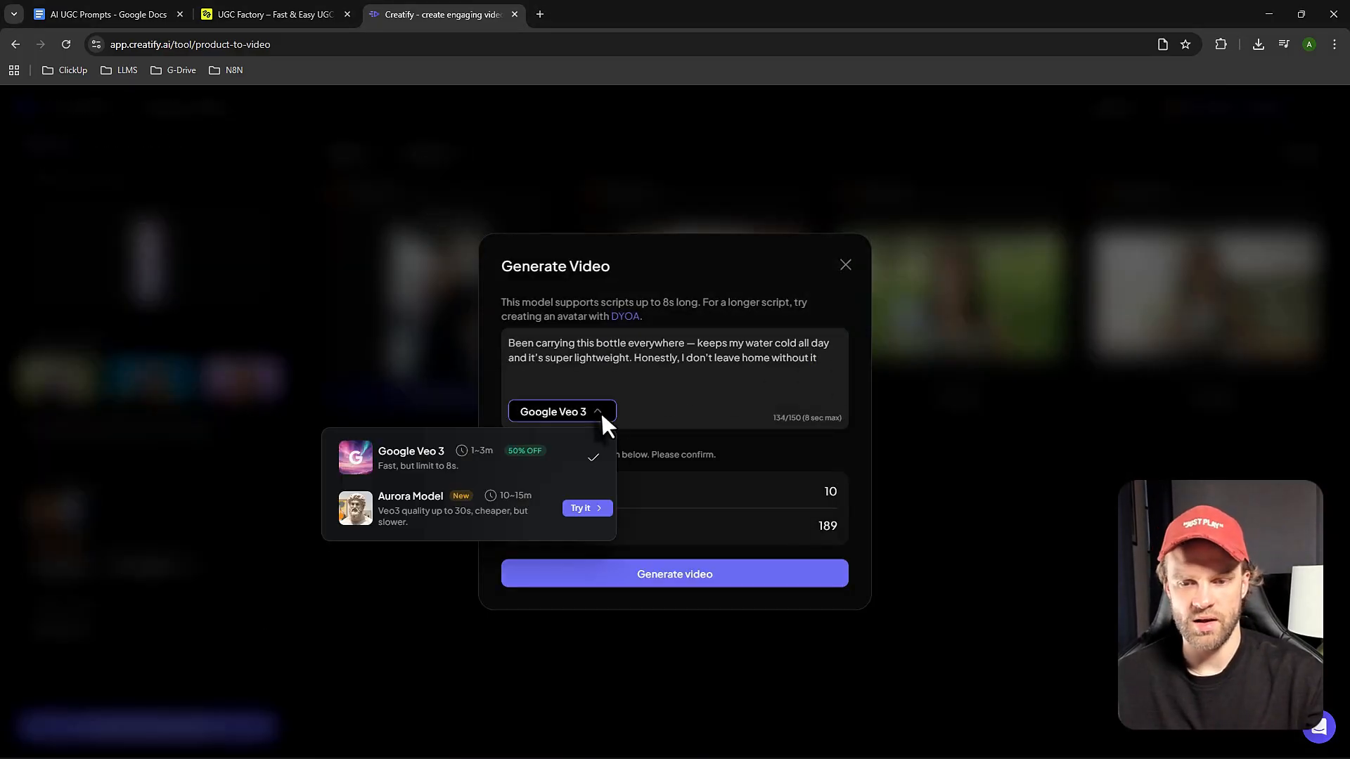
pyautogui.click(666, 575)
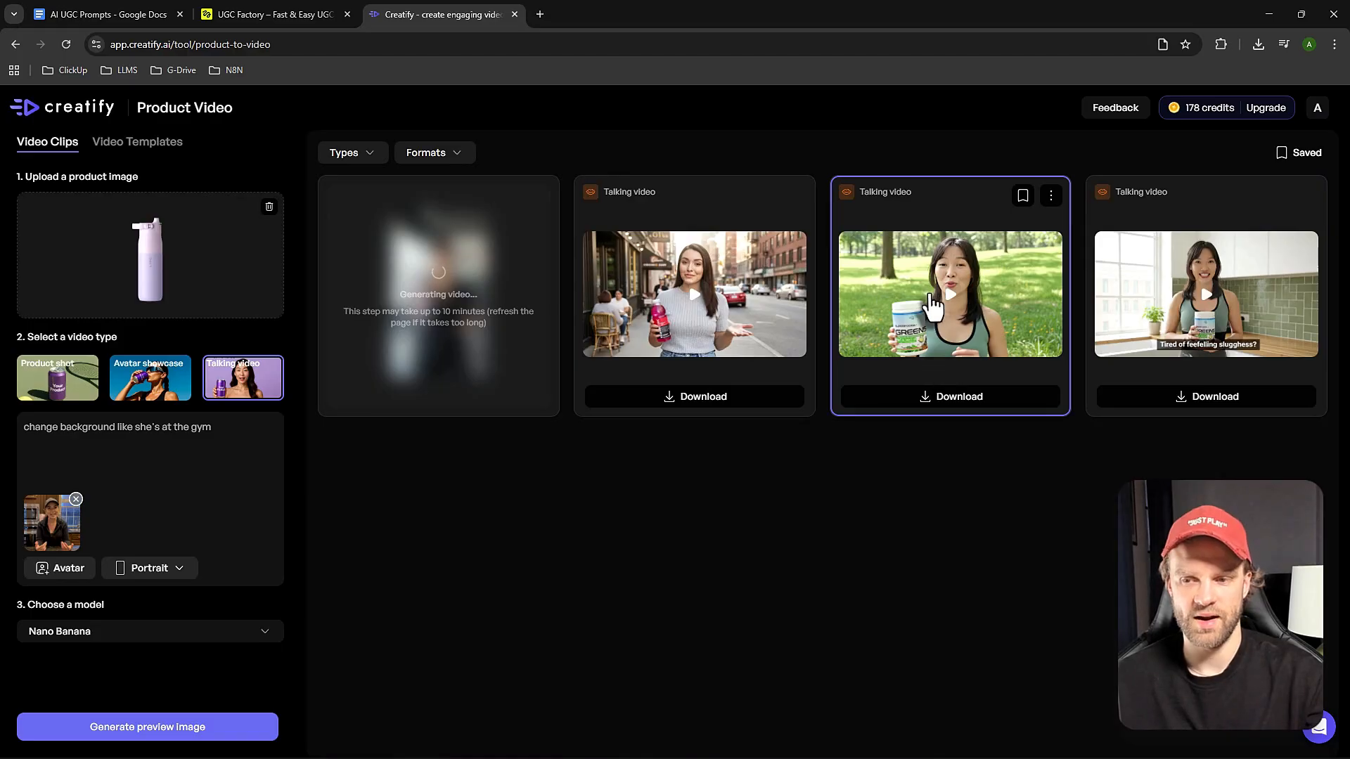
# Play the park talking video with the Superfoods Greens tub, close its preview, and switch to Higgsfield's purple bottle video.
pyautogui.click(941, 359)
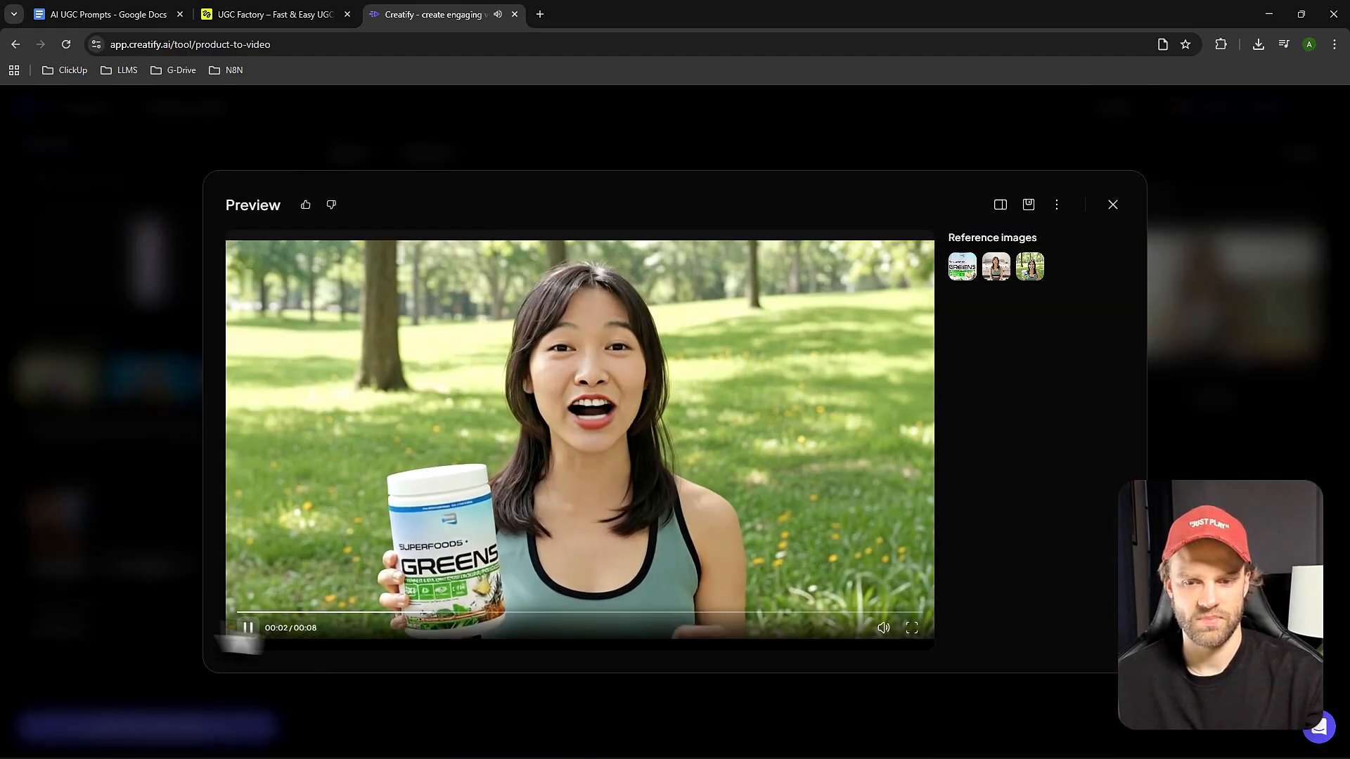
pyautogui.click(247, 629)
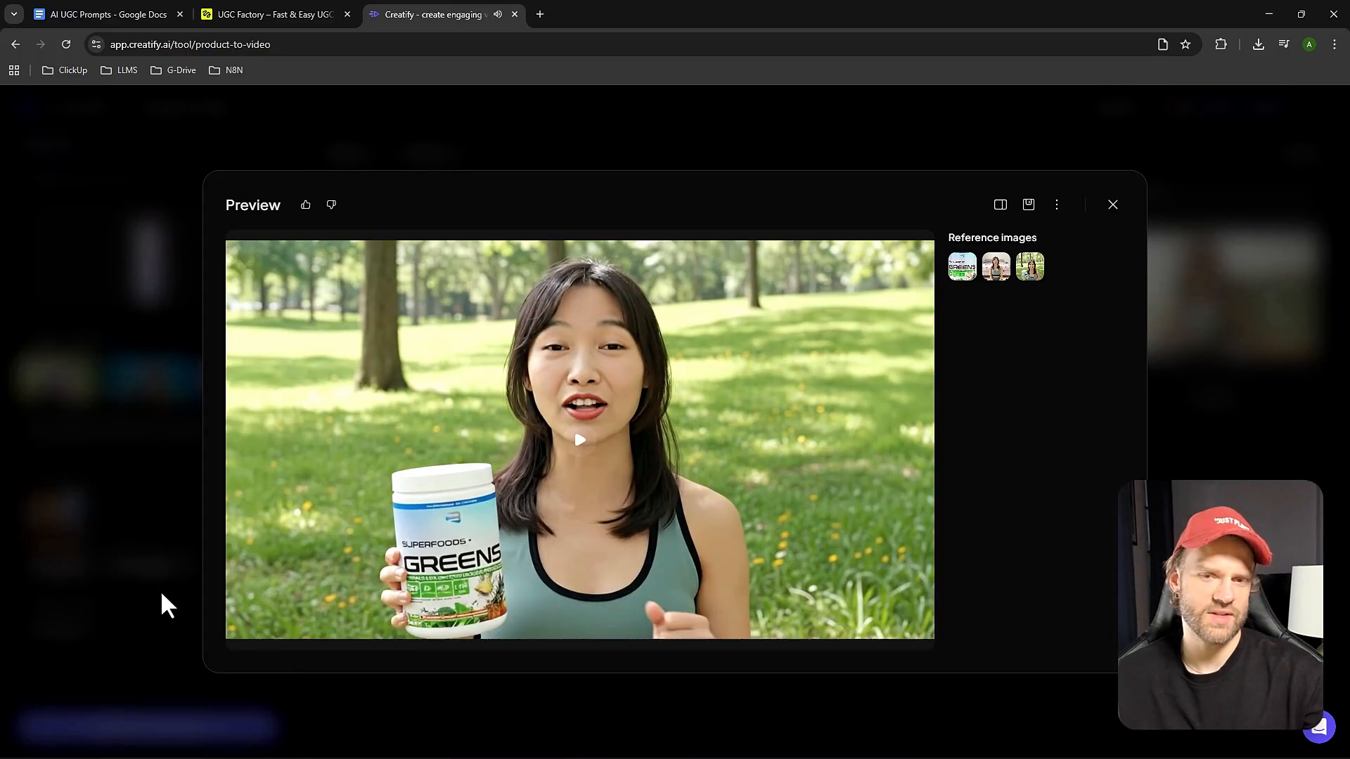
pyautogui.click(102, 582)
pyautogui.click(257, 15)
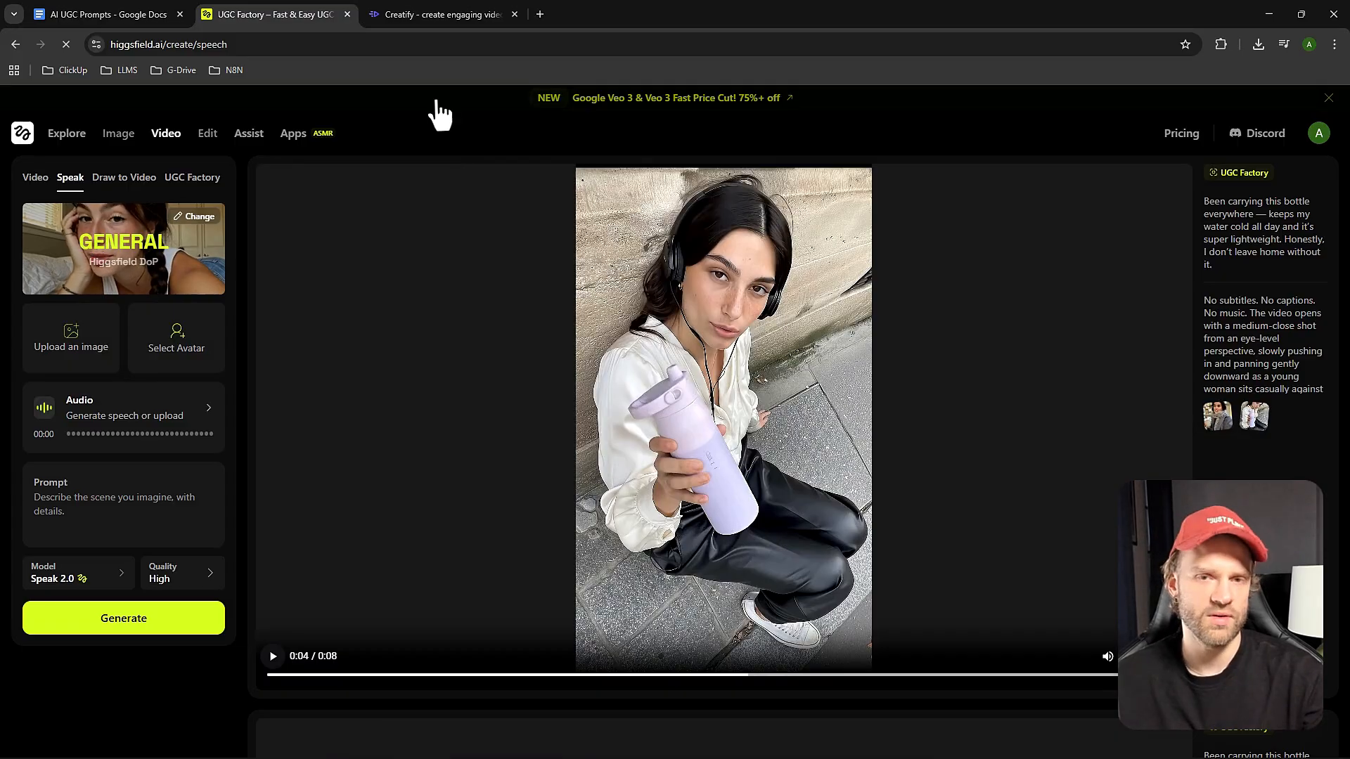
# Return to Creatify, watch the gym talking video with the purple bottle, and compare it with Higgsfield's bottle video.
pyautogui.click(409, 17)
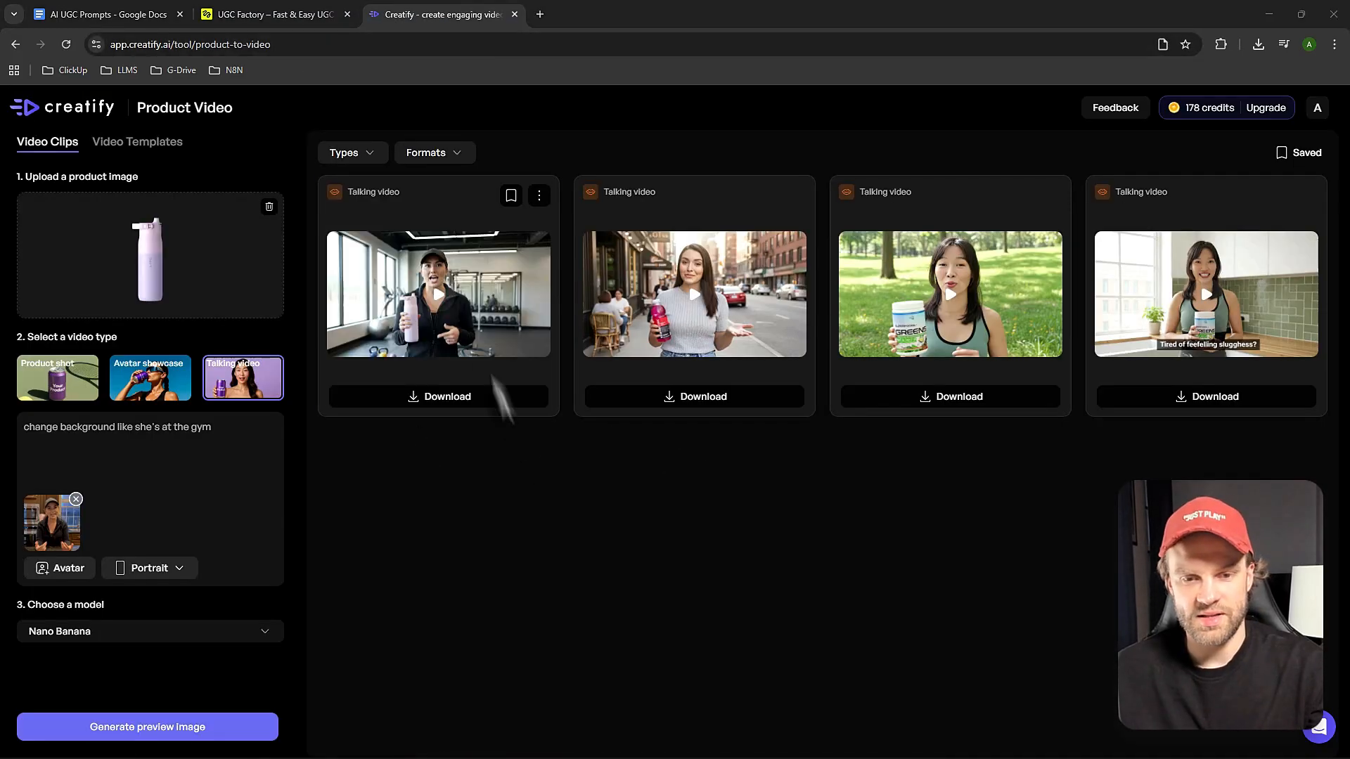
pyautogui.click(485, 373)
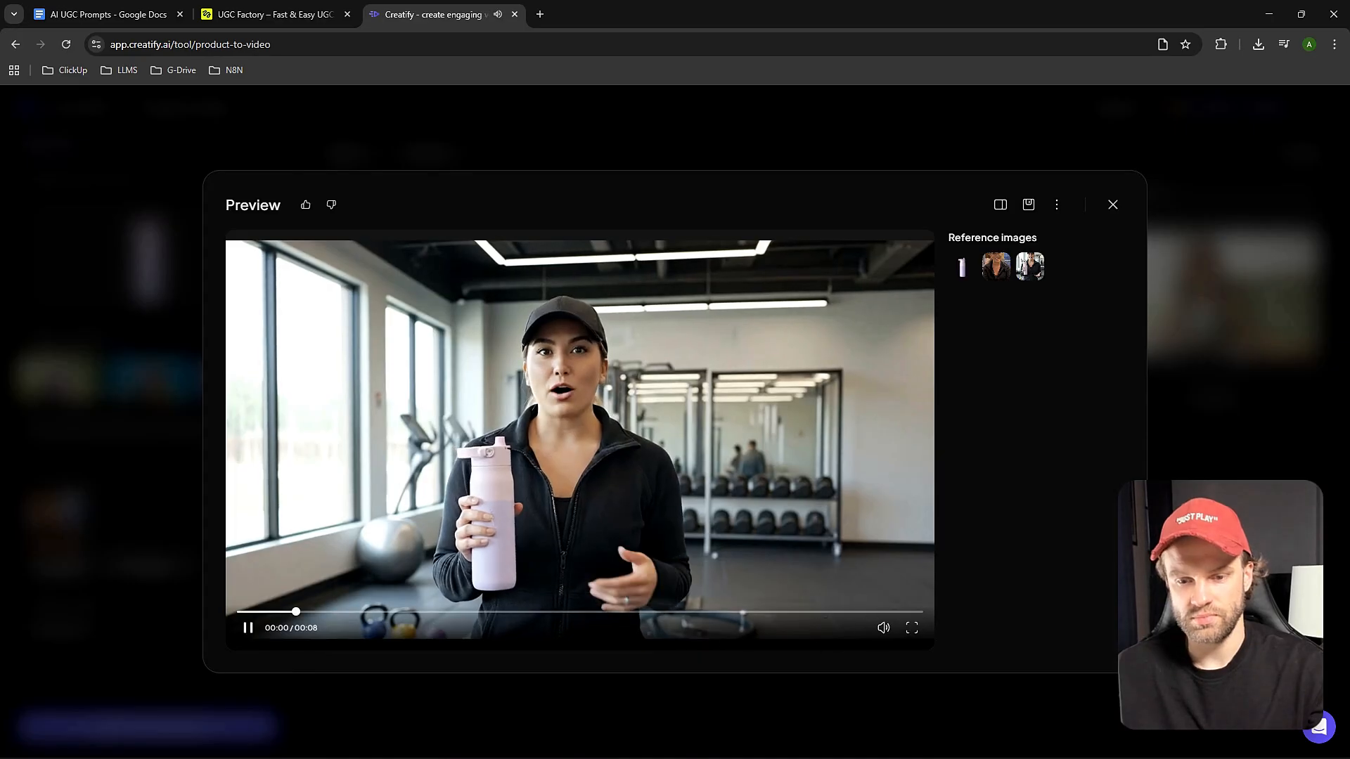
pyautogui.click(248, 627)
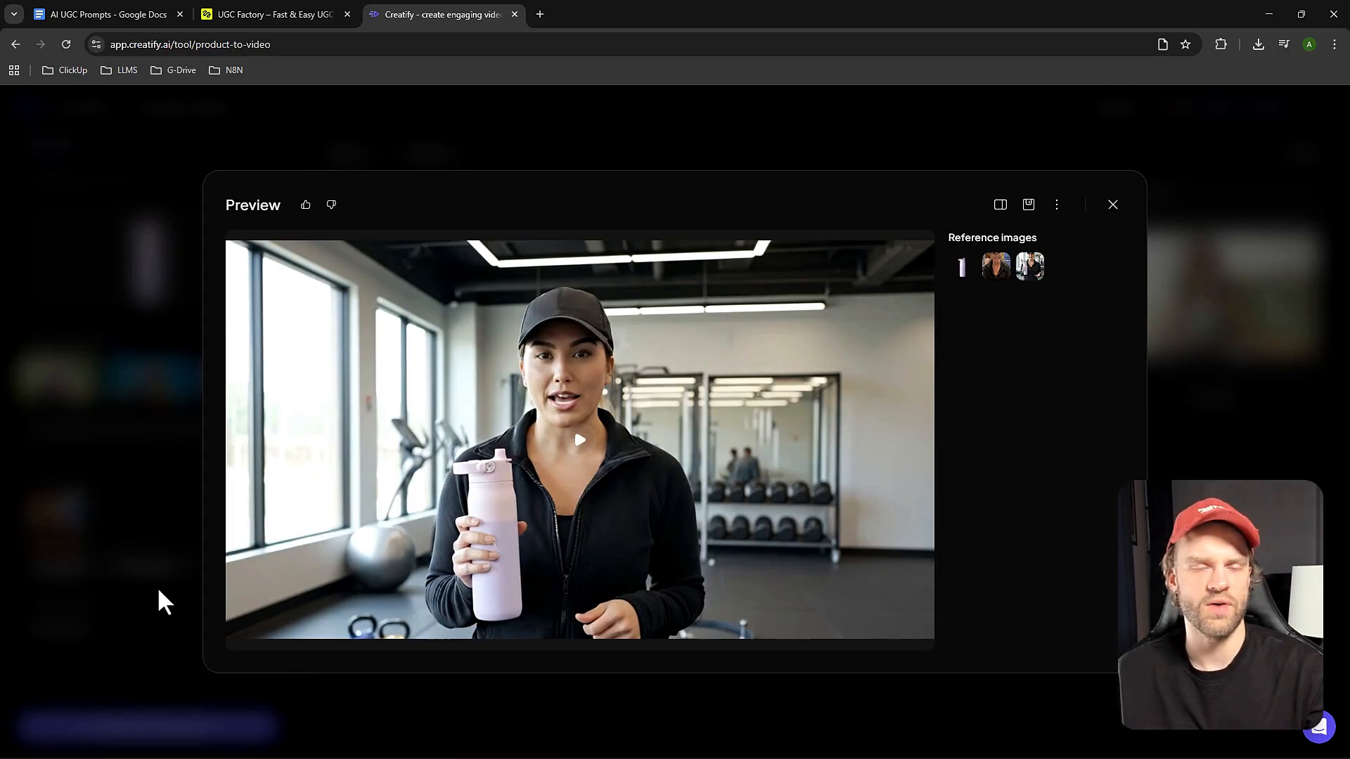
pyautogui.click(128, 646)
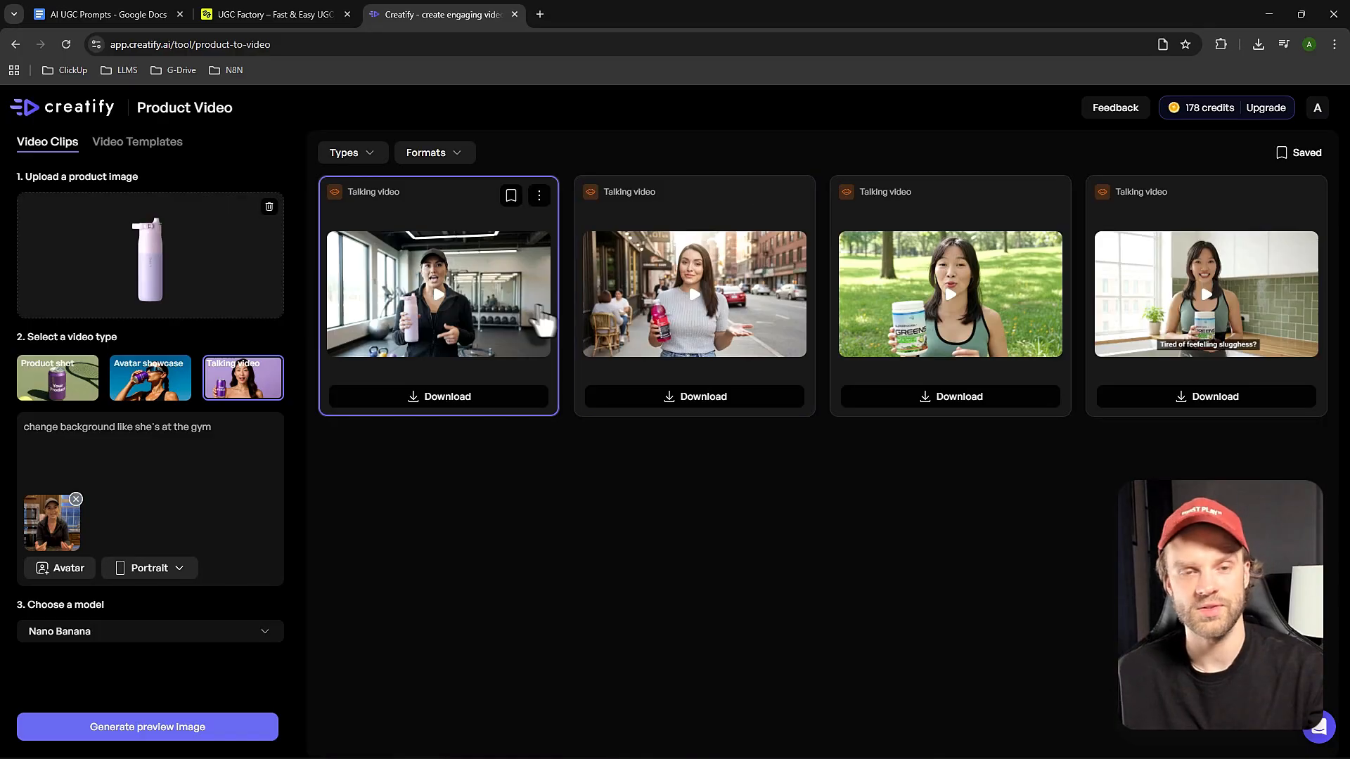
pyautogui.click(259, 14)
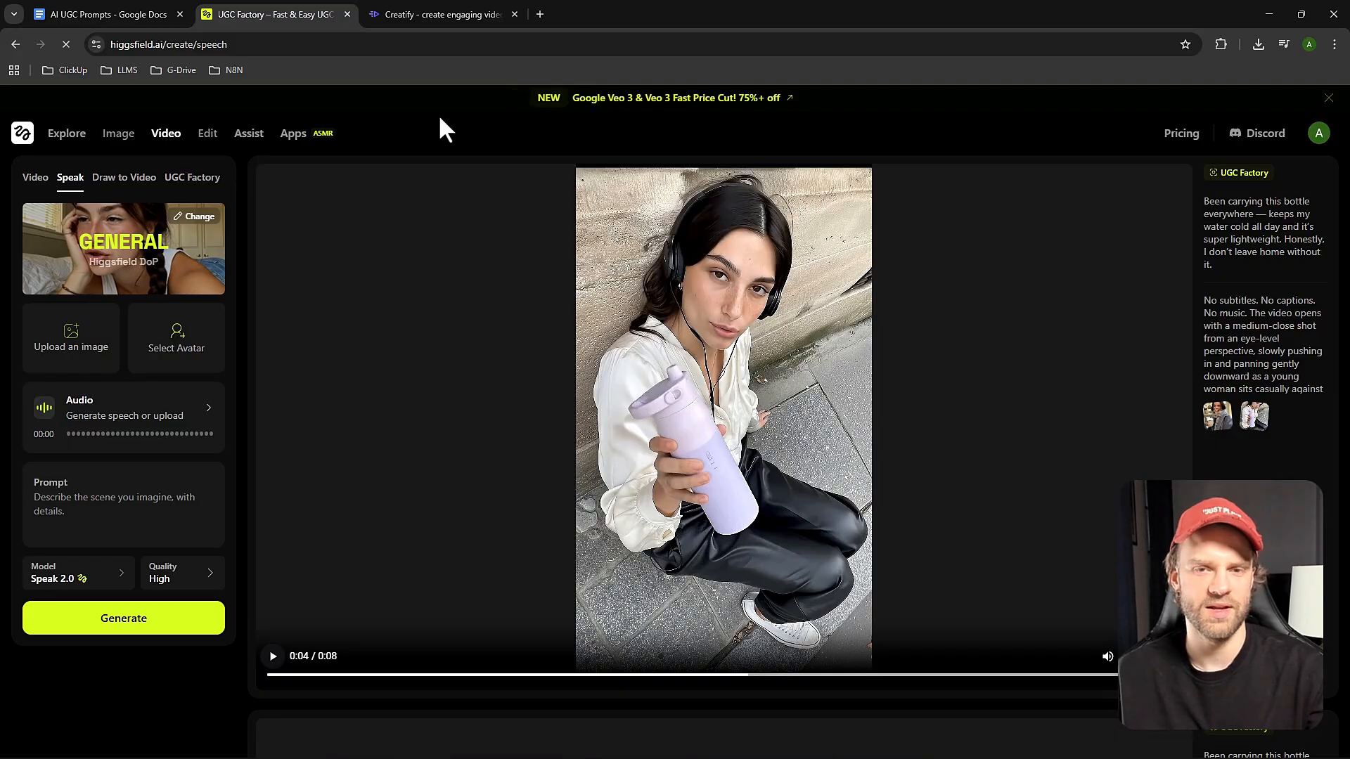
pyautogui.click(421, 8)
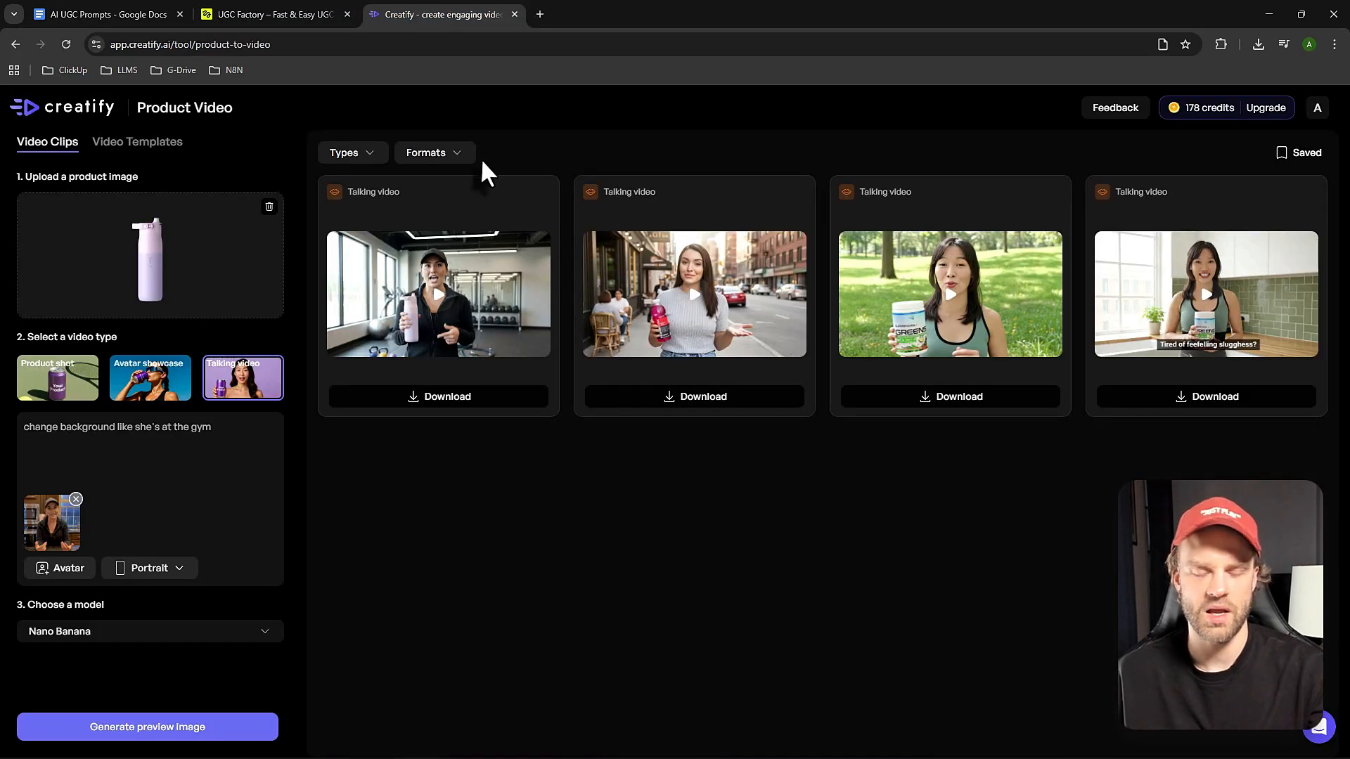